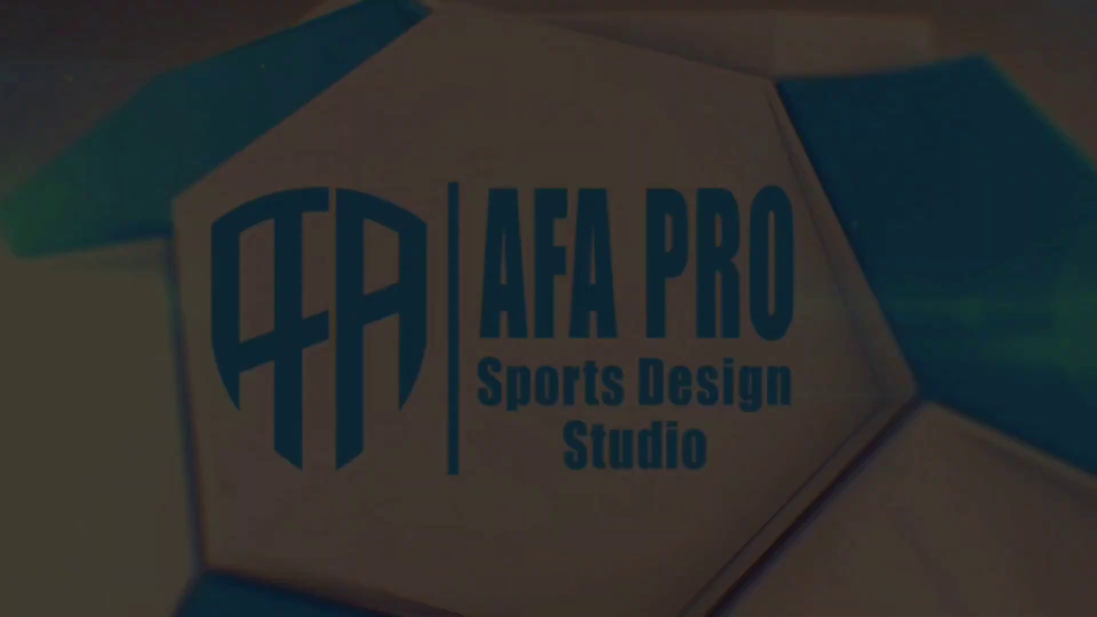
- Enlarge and reposition the cut-out player on the poster with Free Transform
{"action": "key", "text": "ctrl+t"}
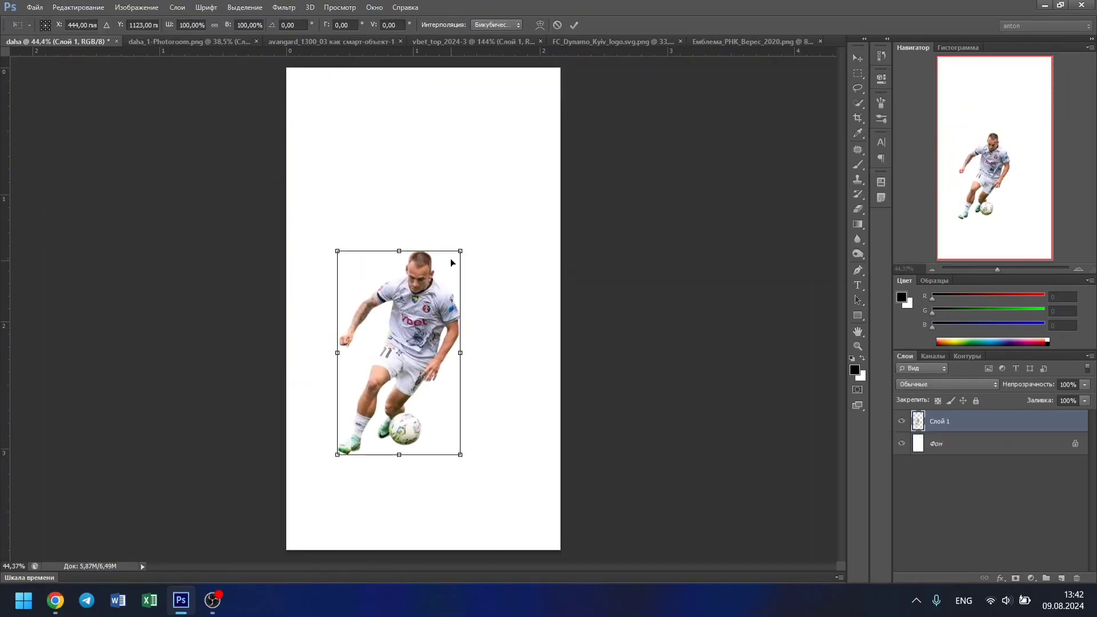
{"action": "left_click_drag", "start_coordinate": [458, 245], "coordinate": [562, 115]}
{"action": "left_click_drag", "start_coordinate": [495, 182], "coordinate": [477, 229]}
{"action": "left_click", "coordinate": [574, 25]}
- Close the daha_1-Photoroom document and drag the avangard stadium photo into the poster
{"action": "left_click", "coordinate": [256, 41]}
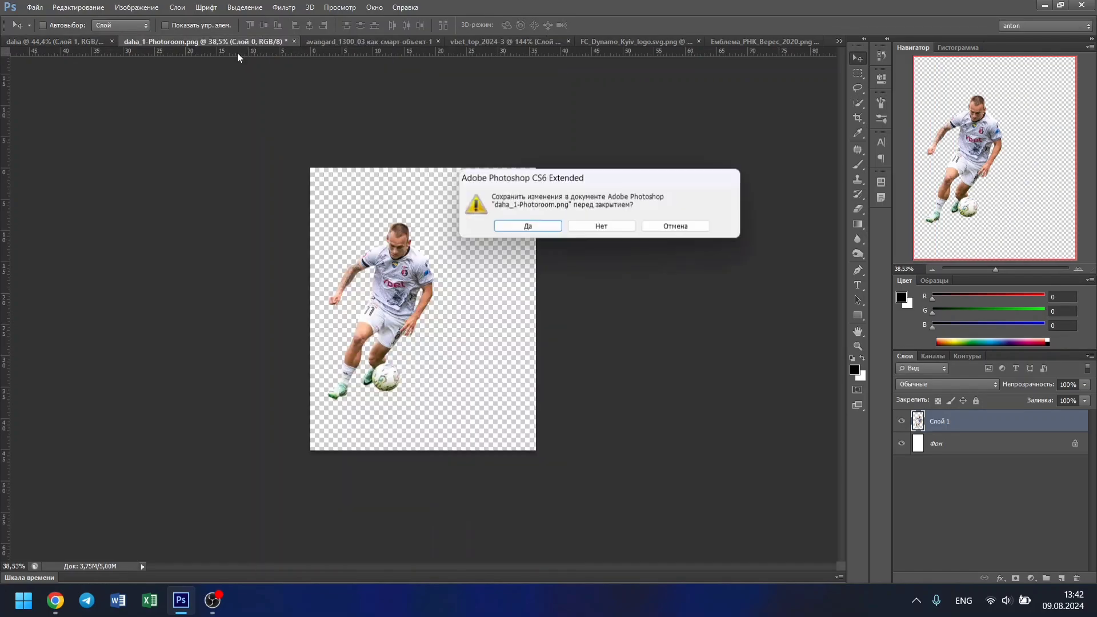
{"action": "left_click", "coordinate": [617, 223]}
{"action": "left_click", "coordinate": [209, 41]}
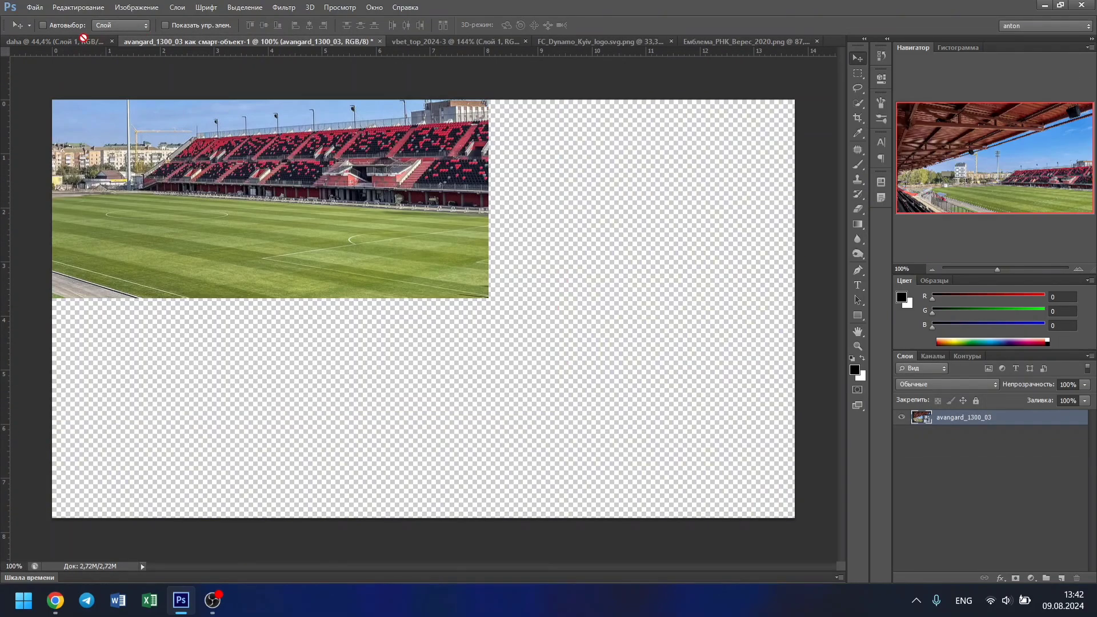
{"action": "left_click_drag", "start_coordinate": [228, 200], "coordinate": [422, 308]}
- Scale and position the stadium photo to fill the whole vertical canvas
{"action": "key", "text": "ctrl+t"}
{"action": "left_click_drag", "start_coordinate": [178, 136], "coordinate": [8, 68]}
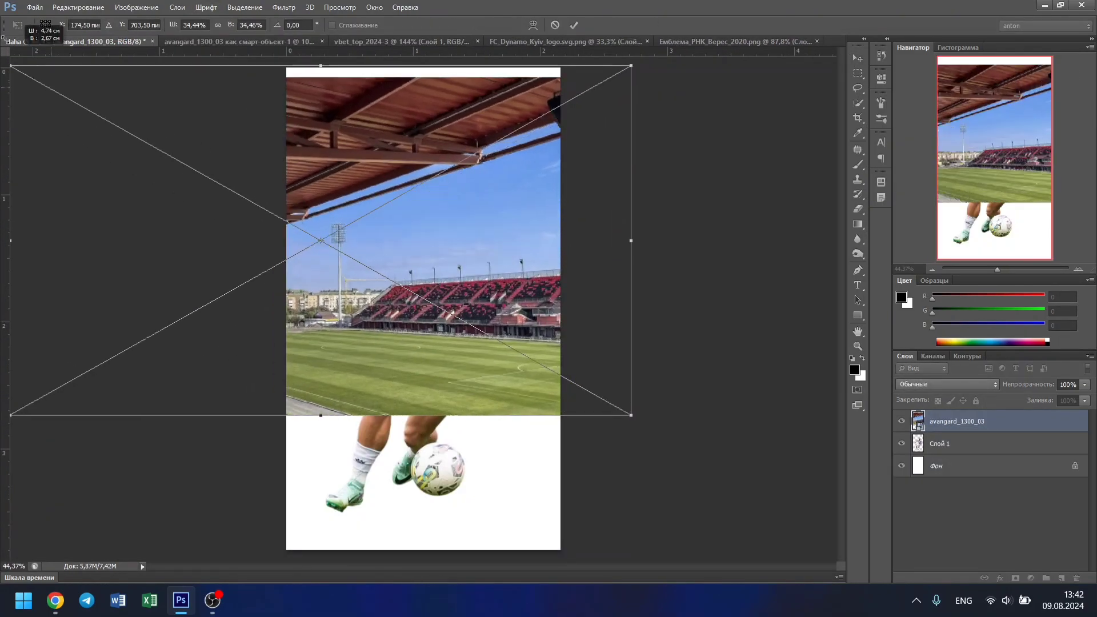
{"action": "left_click_drag", "start_coordinate": [632, 416], "coordinate": [760, 503]}
{"action": "left_click_drag", "start_coordinate": [627, 275], "coordinate": [561, 278]}
{"action": "key", "text": "ctrl+minus"}
{"action": "left_click_drag", "start_coordinate": [596, 502], "coordinate": [635, 534]}
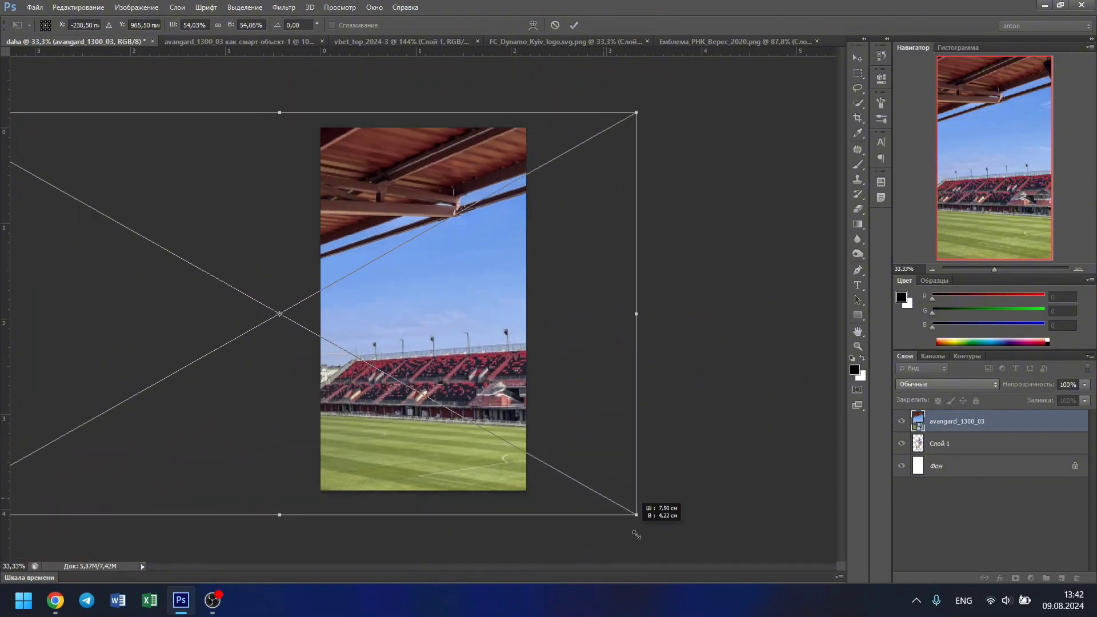
{"action": "left_click_drag", "start_coordinate": [551, 382], "coordinate": [552, 354]}
{"action": "left_click", "coordinate": [574, 25]}
- Move the stadium layer below Слой 1 and preview its blending options
{"action": "left_click_drag", "start_coordinate": [956, 421], "coordinate": [970, 454]}
{"action": "key", "text": "ctrl+0"}
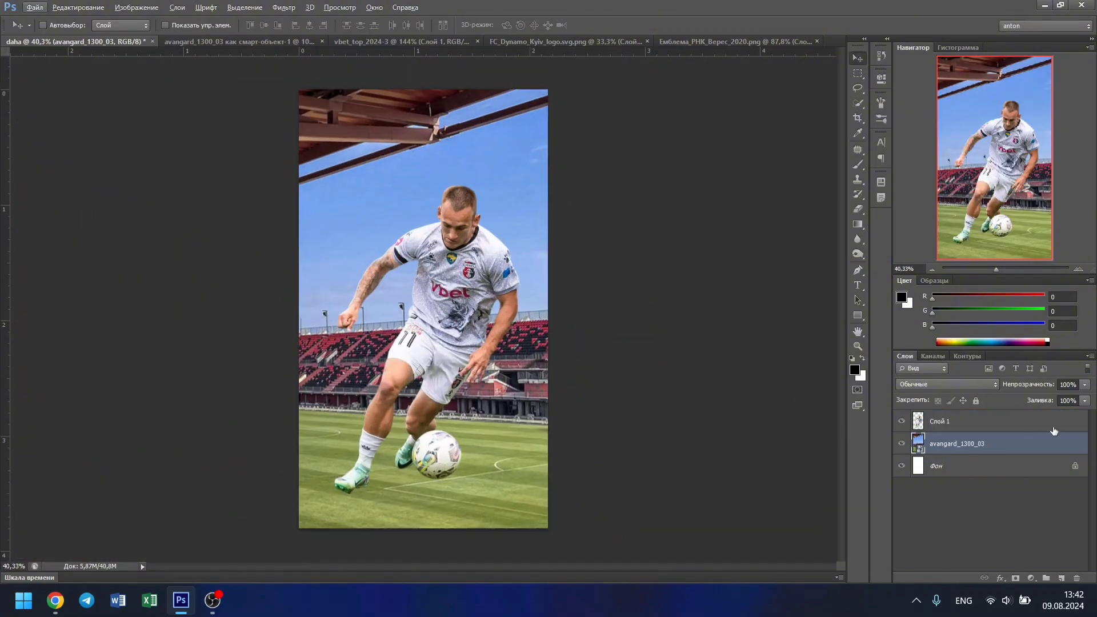
{"action": "left_click", "coordinate": [946, 384]}
{"action": "left_click", "coordinate": [925, 368]}
- Fade the stadium by lowering its fill, then add a white Solid Color fill layer
{"action": "left_click", "coordinate": [946, 384]}
{"action": "left_click", "coordinate": [914, 13]}
{"action": "mouse_move", "coordinate": [1023, 399]}
{"action": "left_mouse_down"}
{"action": "mouse_move", "coordinate": [989, 403]}
{"action": "mouse_move", "coordinate": [1006, 389]}
{"action": "left_mouse_up"}
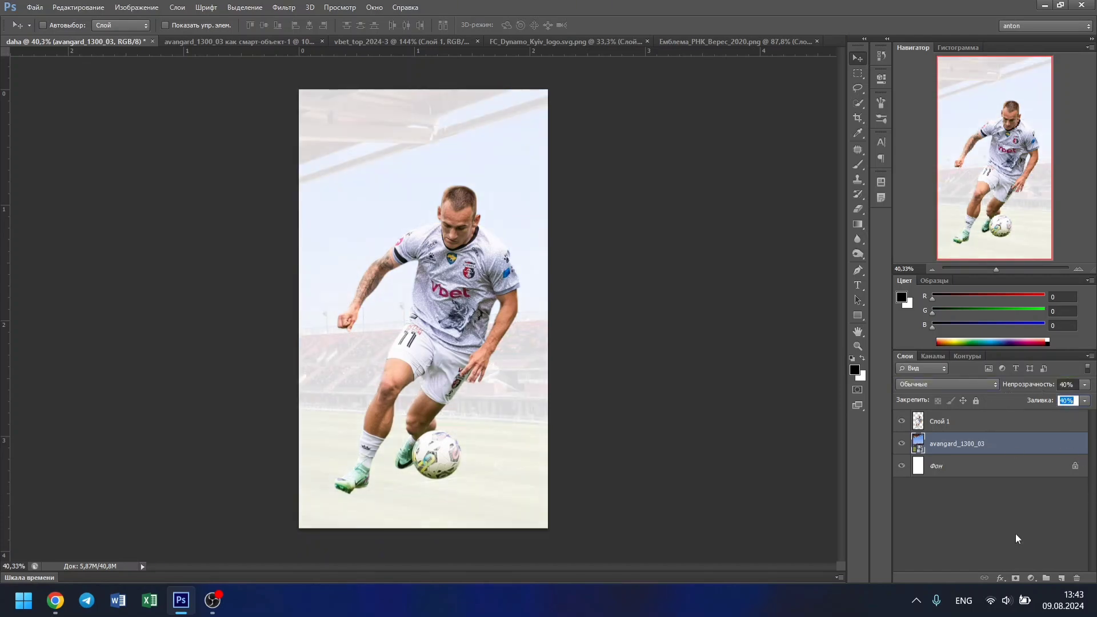
{"action": "left_click", "coordinate": [1030, 578]}
{"action": "left_click", "coordinate": [943, 276]}
{"action": "left_click", "coordinate": [737, 372]}
{"action": "left_click", "coordinate": [1001, 362]}
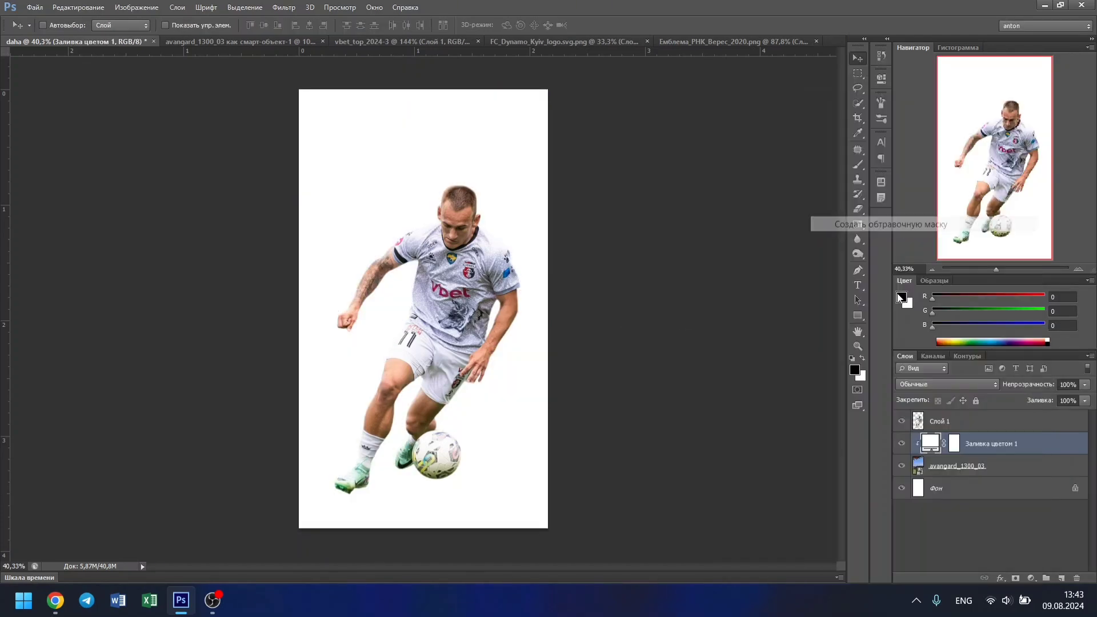
{"action": "scroll", "coordinate": [927, 386], "scroll_direction": "up", "scroll_amount": 1}
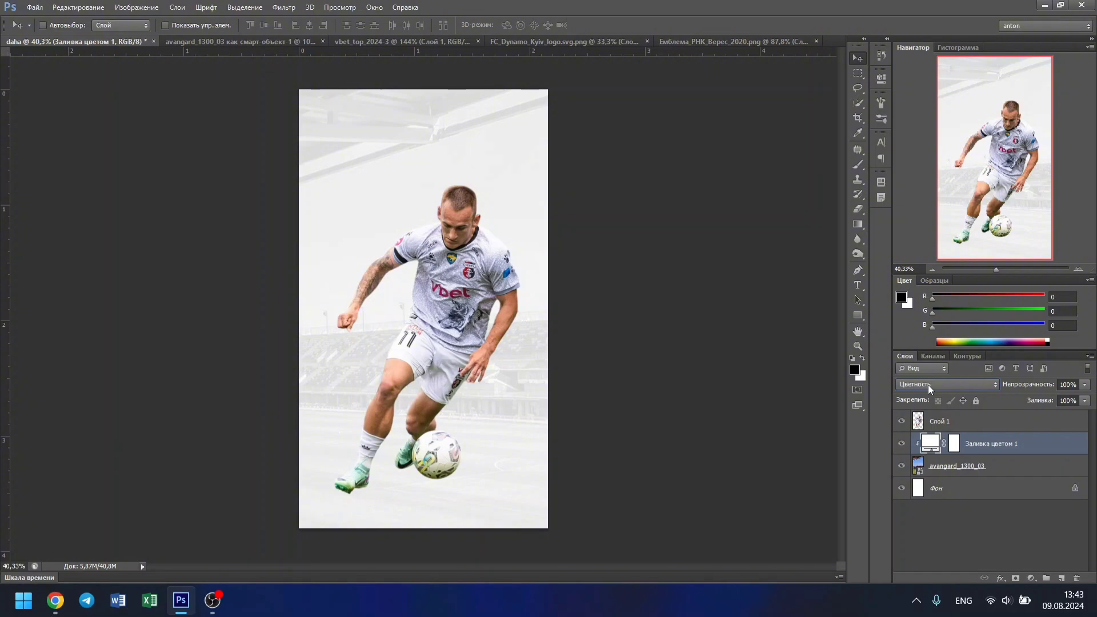
- Add four empty layers above the player, set them to Overlay, and clip them to him
{"action": "left_click", "coordinate": [994, 426]}
{"action": "left_click", "coordinate": [1061, 578]}
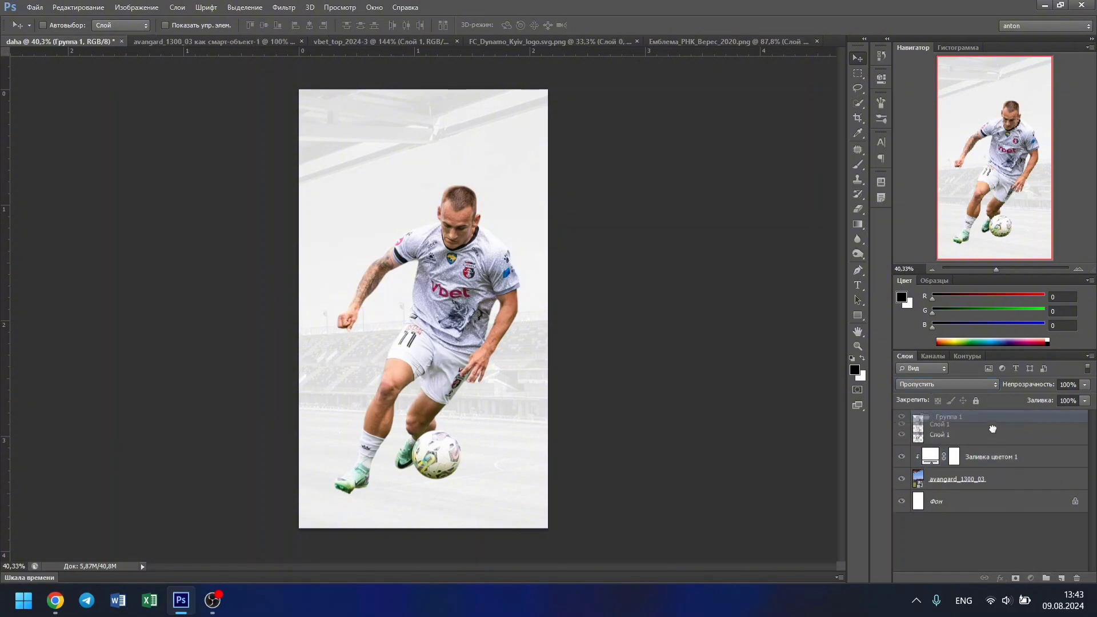
{"action": "left_click", "coordinate": [1061, 578]}
{"action": "left_click", "coordinate": [1060, 578]}
{"action": "left_click", "coordinate": [971, 489], "text": "shift"}
{"action": "left_click", "coordinate": [946, 383]}
{"action": "left_click", "coordinate": [942, 183]}
{"action": "right_click", "coordinate": [970, 487]}
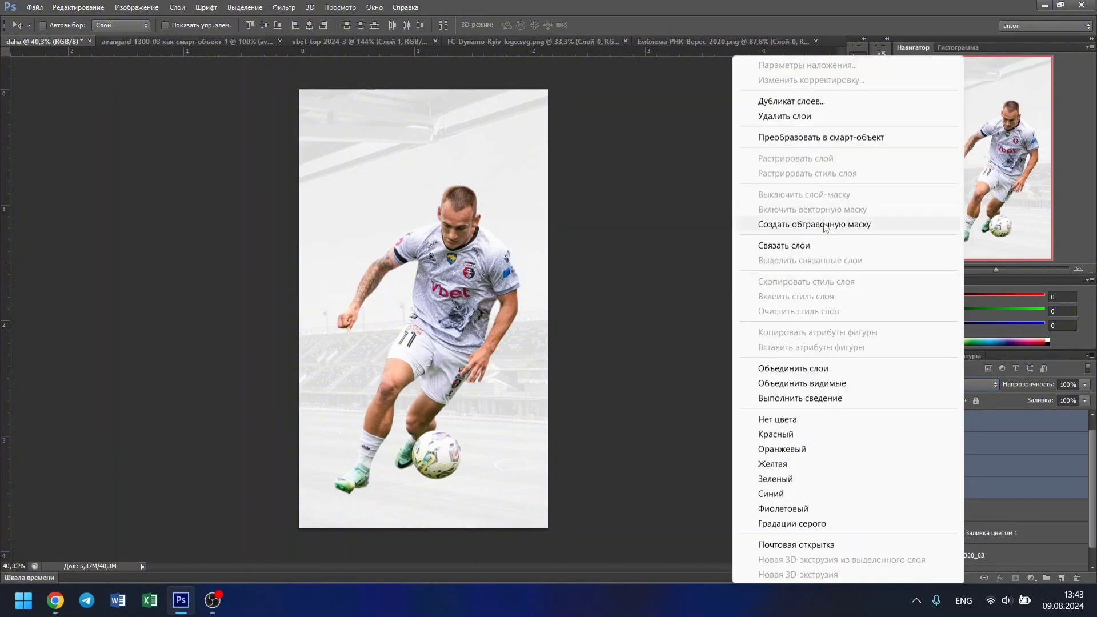
{"action": "left_click", "coordinate": [808, 223]}
- Close the avangard stadium source document
{"action": "left_click", "coordinate": [858, 165]}
{"action": "left_click", "coordinate": [257, 38]}
{"action": "key", "text": "ctrl+w"}
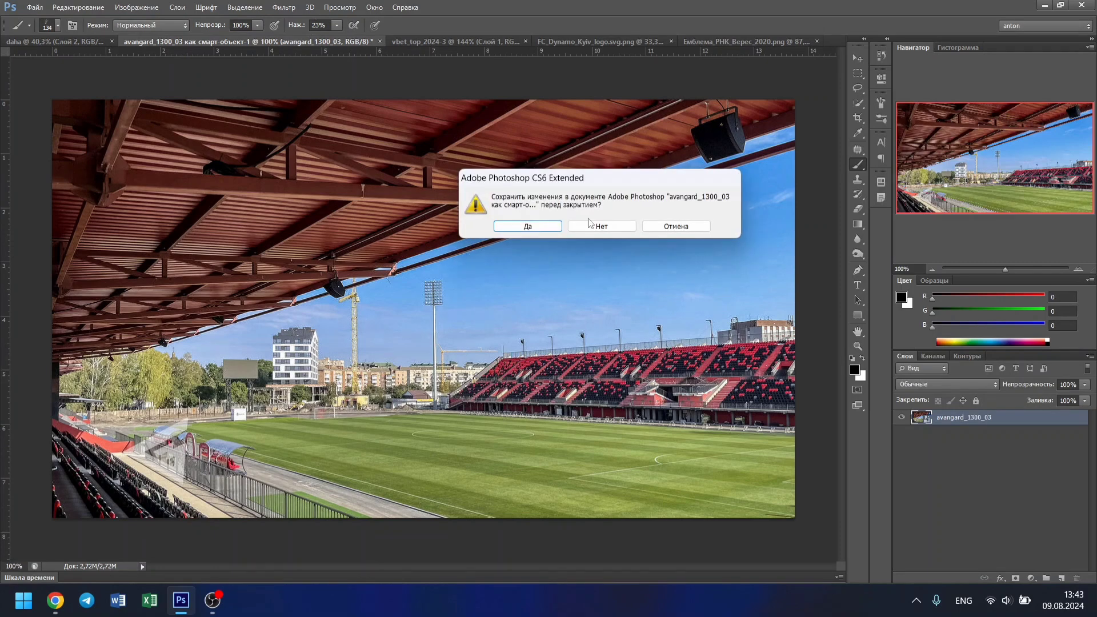
- Discard the stadium file's changes and paint soft black shading on the player at 15% flow
{"action": "key", "text": "n"}
{"action": "left_click", "coordinate": [58, 25]}
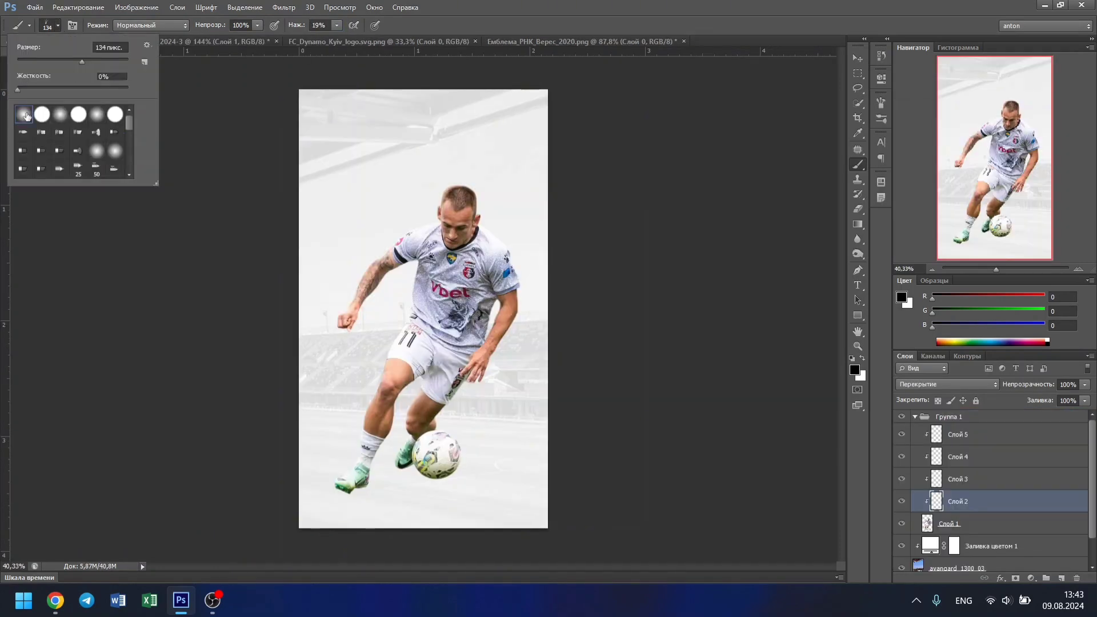
{"action": "scroll", "coordinate": [345, 436], "scroll_direction": "up", "scroll_amount": 5}
{"action": "scroll", "coordinate": [686, 355], "scroll_direction": "down", "scroll_amount": 3}
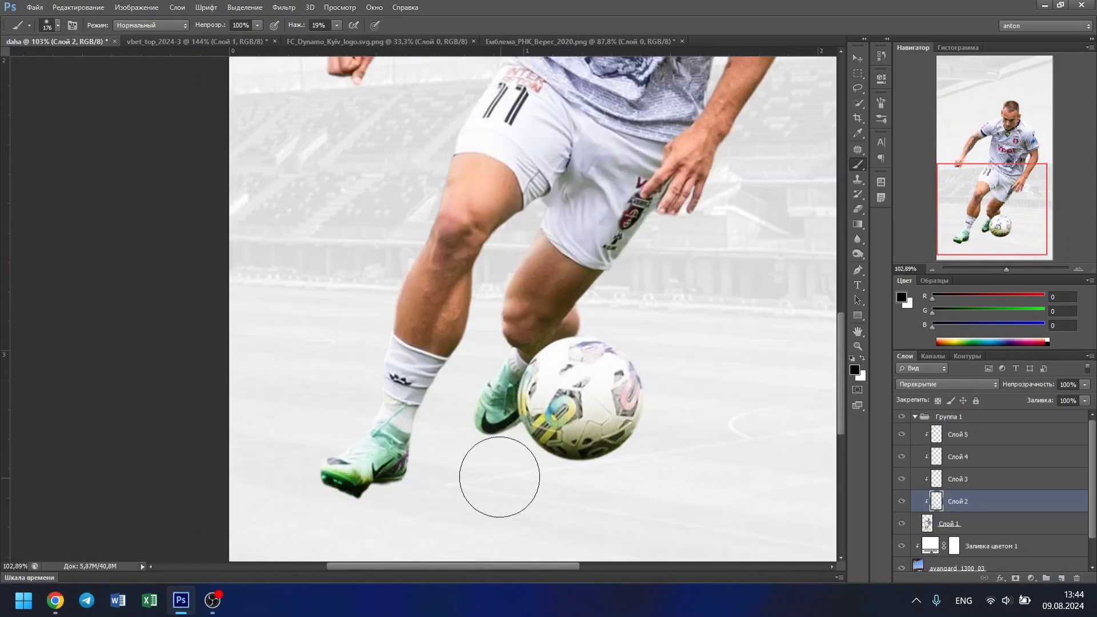
{"action": "type", "text": "15"}
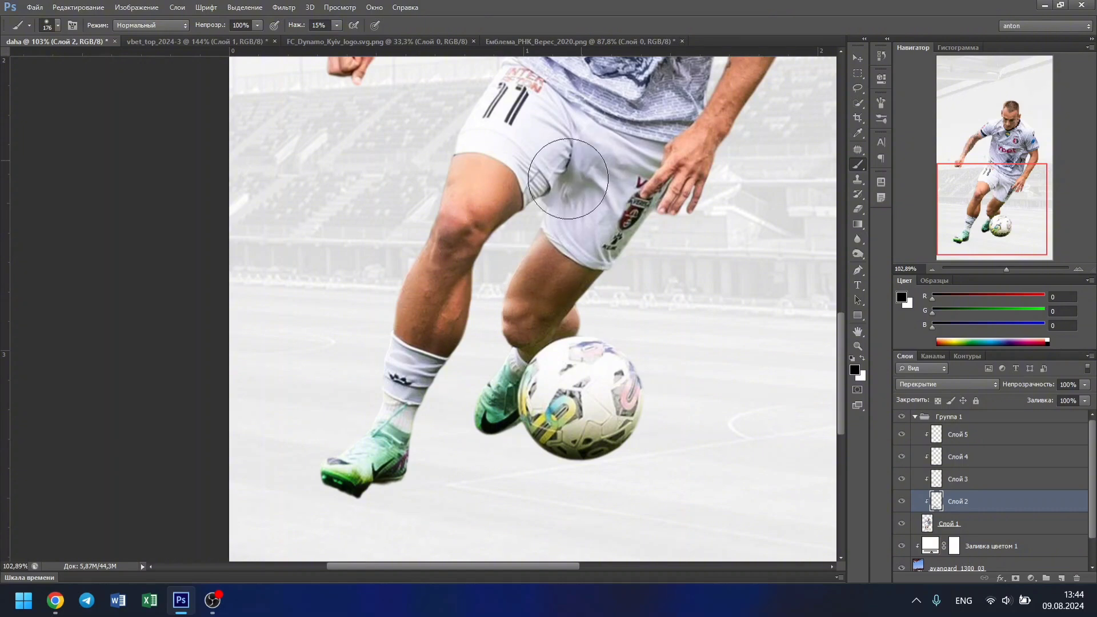
{"action": "scroll", "coordinate": [568, 179], "scroll_direction": "up", "scroll_amount": 3}
{"action": "scroll", "coordinate": [568, 179], "scroll_direction": "up", "scroll_amount": 1}
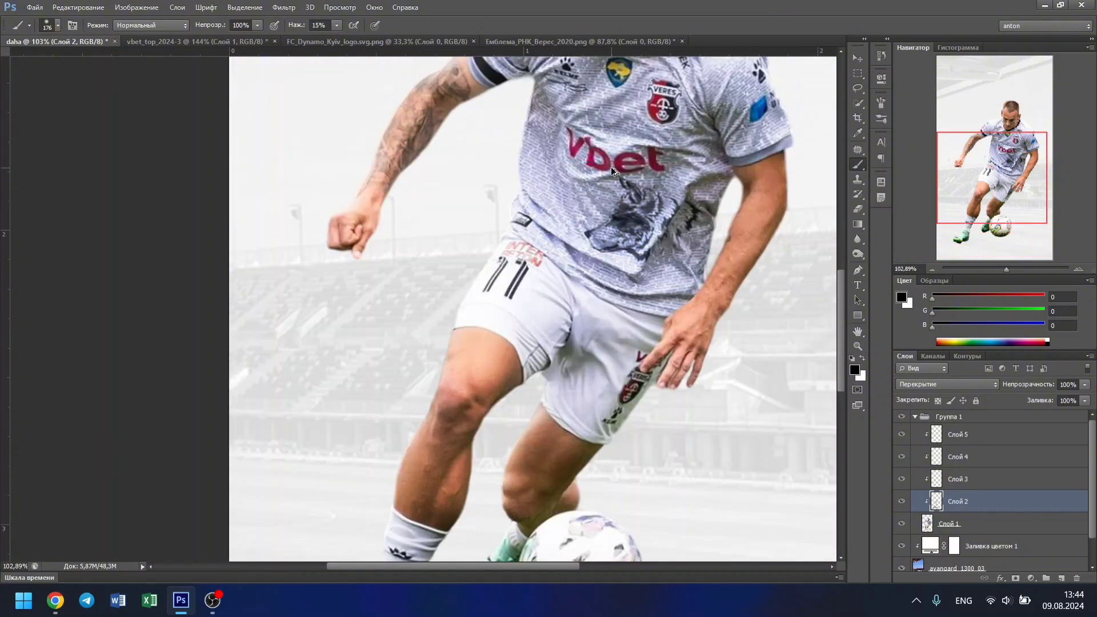
{"action": "scroll", "coordinate": [474, 268], "scroll_direction": "up", "scroll_amount": 3}
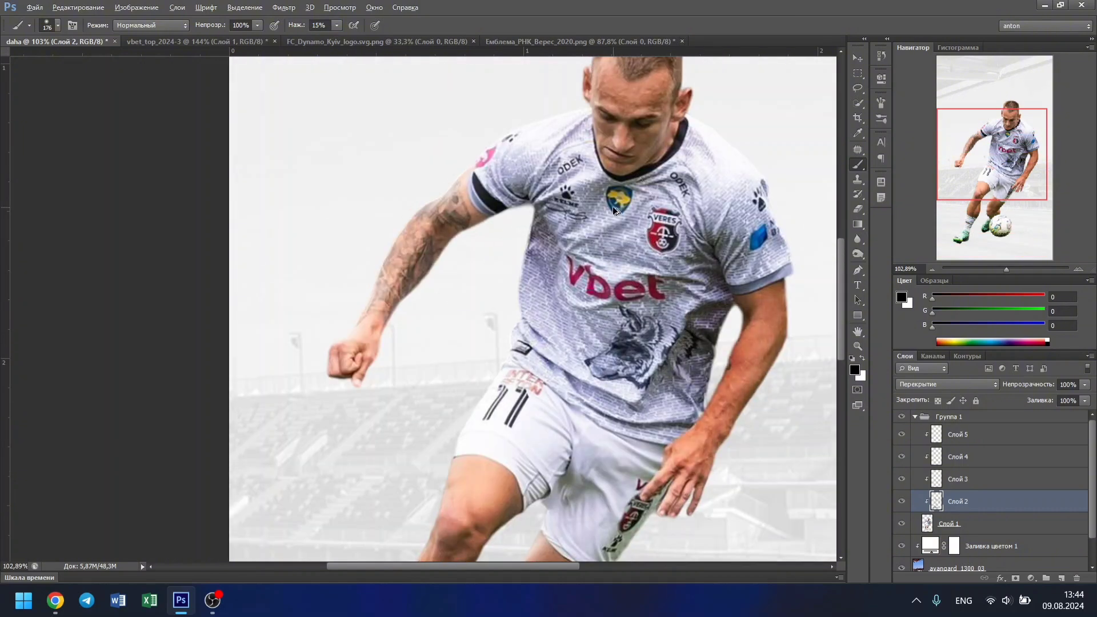
{"action": "key", "text": "ctrl+z"}
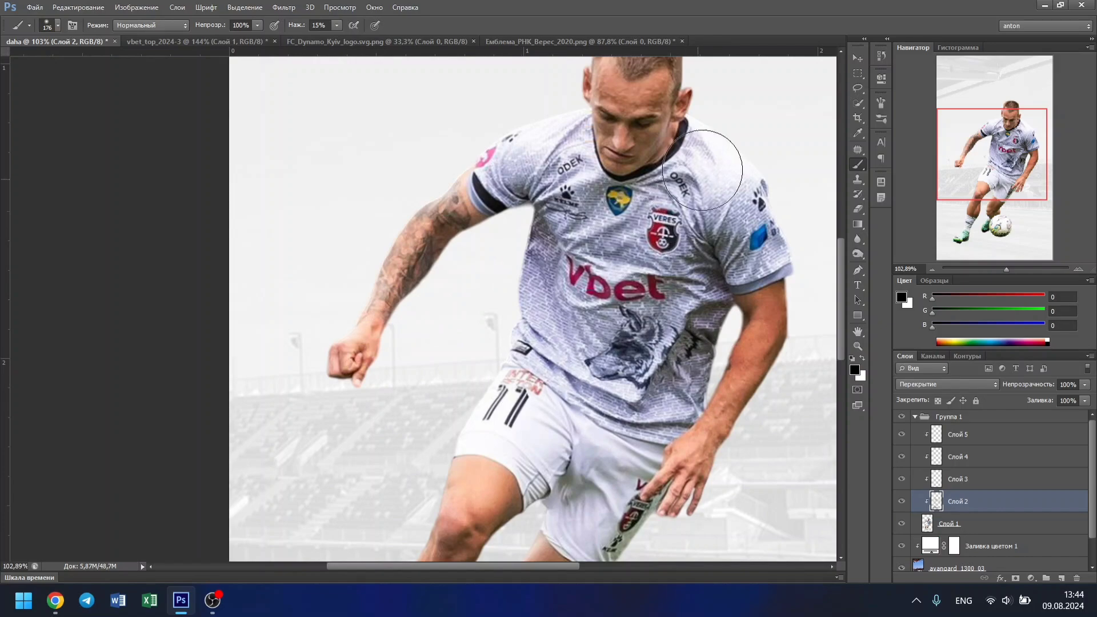
- Paint white highlights on the player's shin on the next overlay layer
{"action": "scroll", "coordinate": [492, 428], "scroll_direction": "down", "scroll_amount": 3}
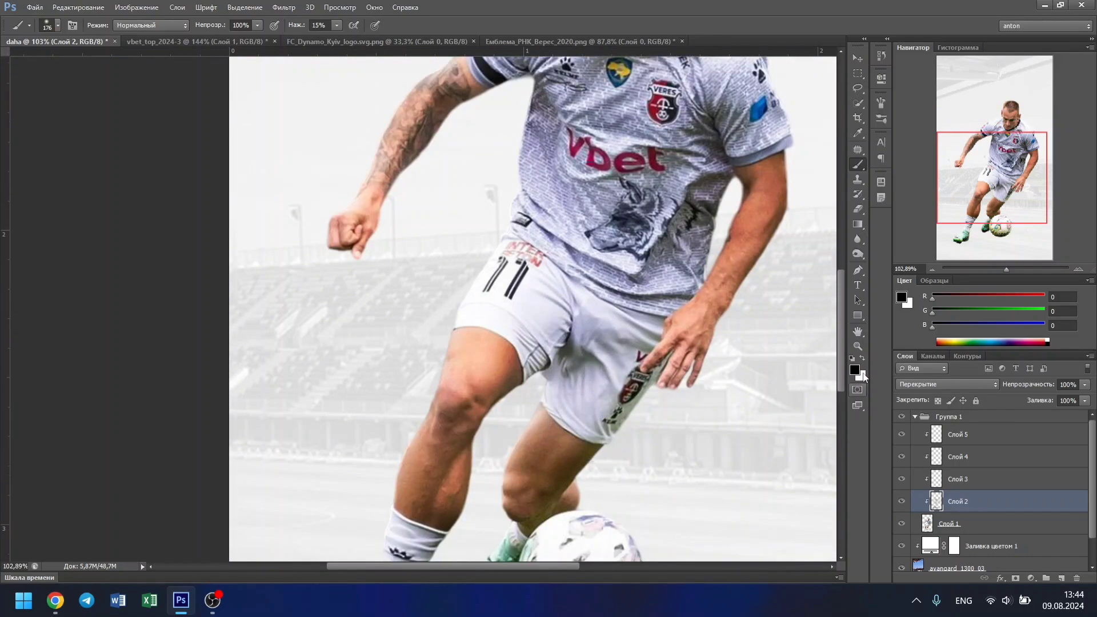
{"action": "scroll", "coordinate": [395, 435], "scroll_direction": "down", "scroll_amount": 2}
{"action": "key", "text": "alt+bracketright"}
{"action": "key", "text": "x"}
{"action": "left_click_drag", "start_coordinate": [394, 435], "coordinate": [376, 309]}
{"action": "scroll", "coordinate": [432, 208], "scroll_direction": "up", "scroll_amount": 1}
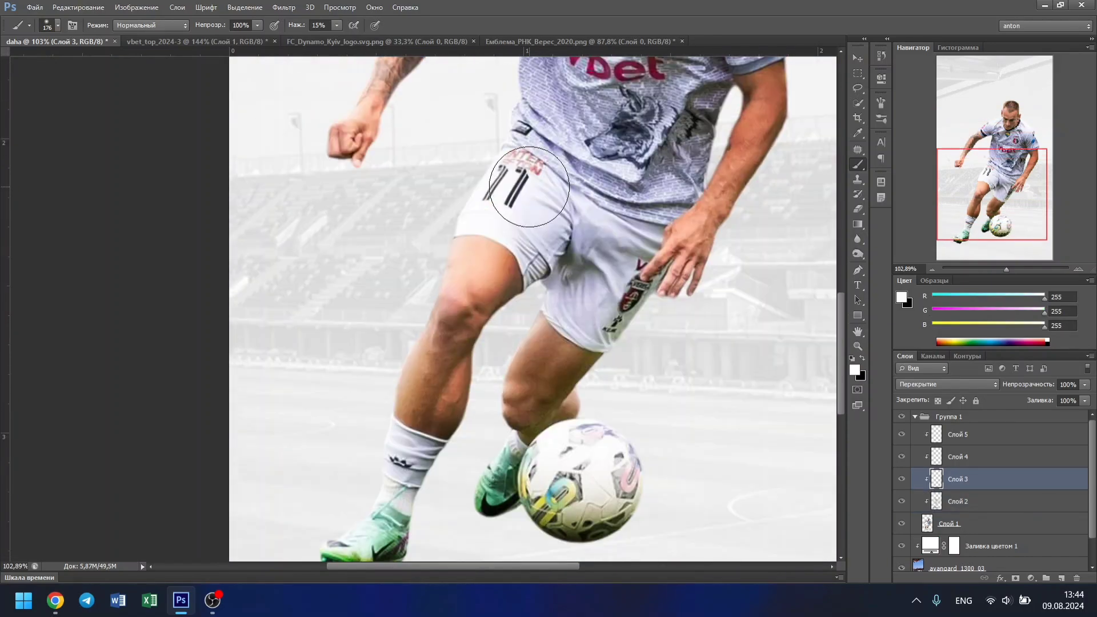
{"action": "scroll", "coordinate": [485, 171], "scroll_direction": "up", "scroll_amount": 4}
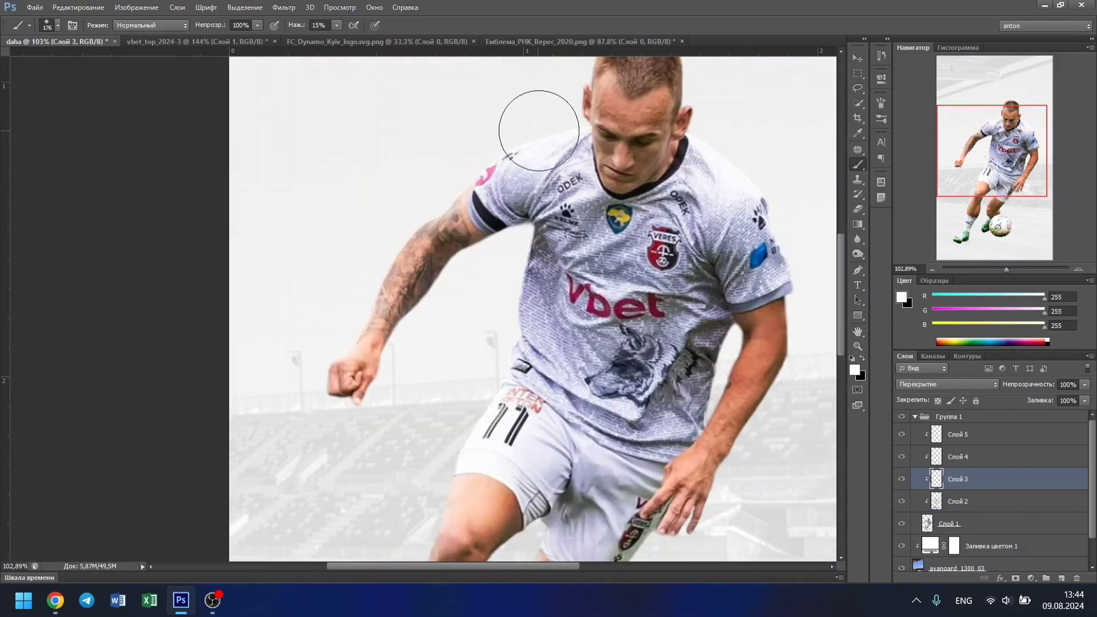
{"action": "left_click", "coordinate": [901, 480]}
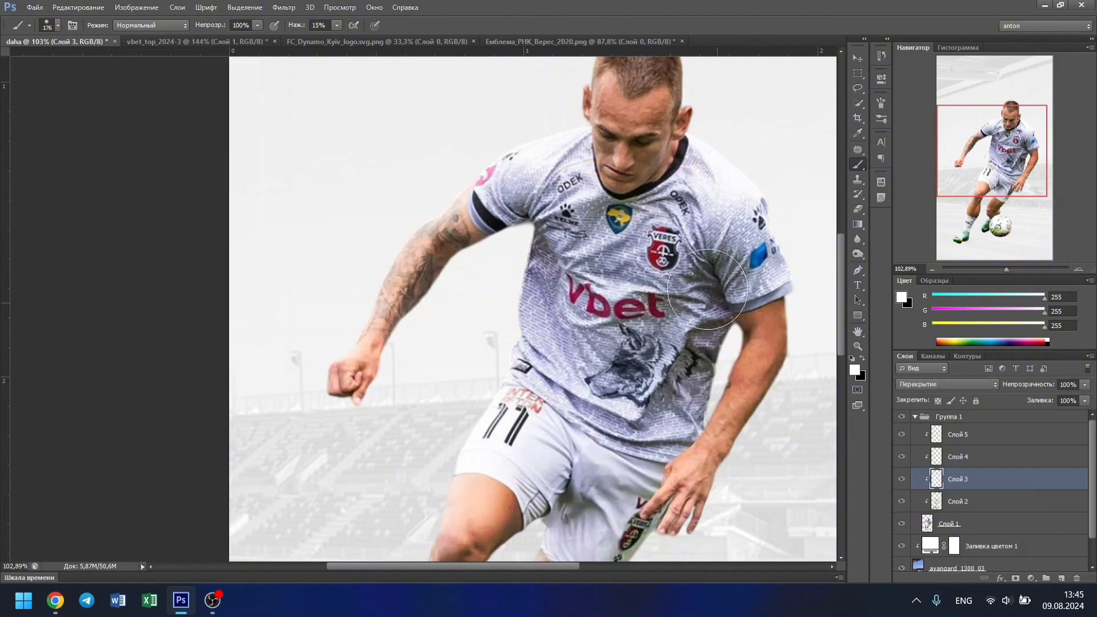
{"action": "scroll", "coordinate": [707, 289], "scroll_direction": "up", "scroll_amount": 3}
- Paint white highlights on the face on the top overlay layer with a 45 px brush
{"action": "key", "text": "alt+bracketright"}
{"action": "left_click", "coordinate": [57, 25]}
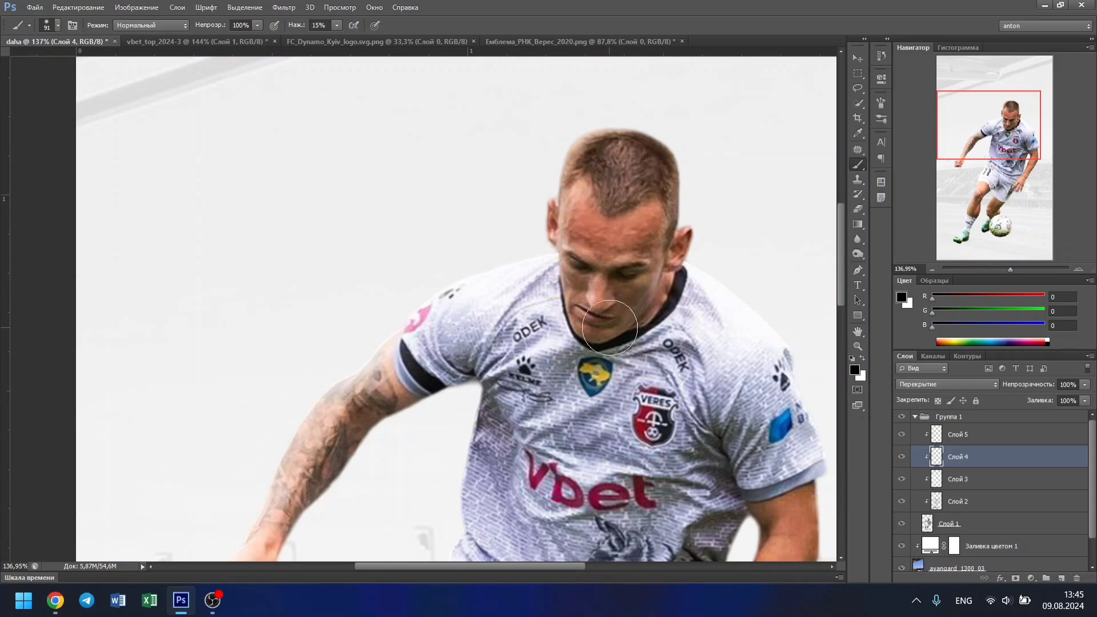
{"action": "left_click", "coordinate": [958, 435]}
{"action": "key", "text": "x"}
{"action": "left_click", "coordinate": [57, 26]}
{"action": "double_click", "coordinate": [59, 131]}
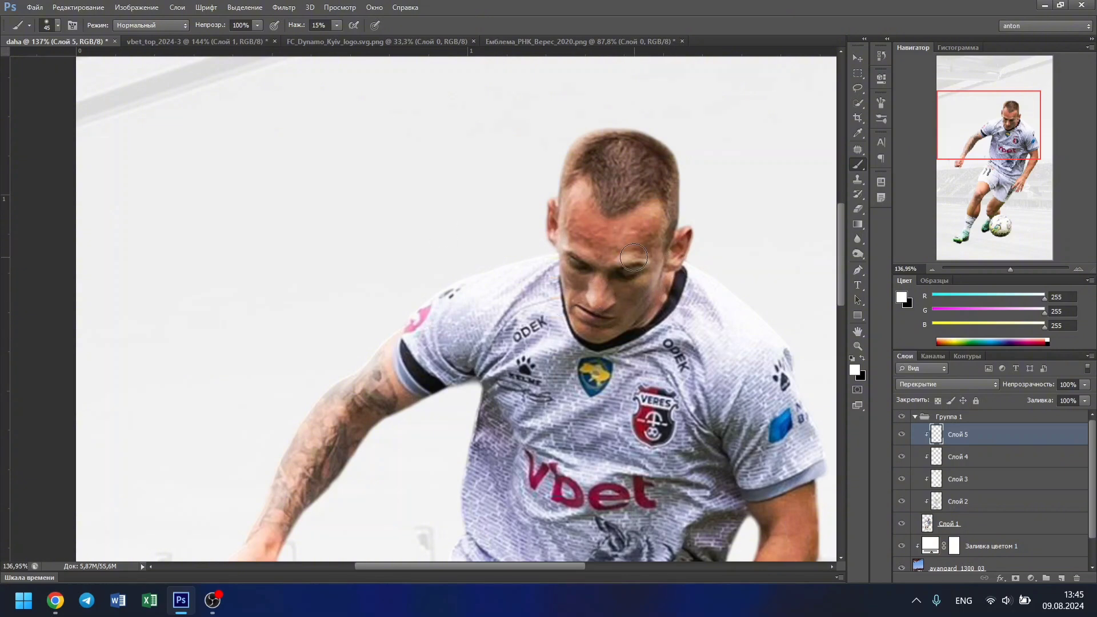
{"action": "scroll", "coordinate": [753, 395], "scroll_direction": "down", "scroll_amount": 10}
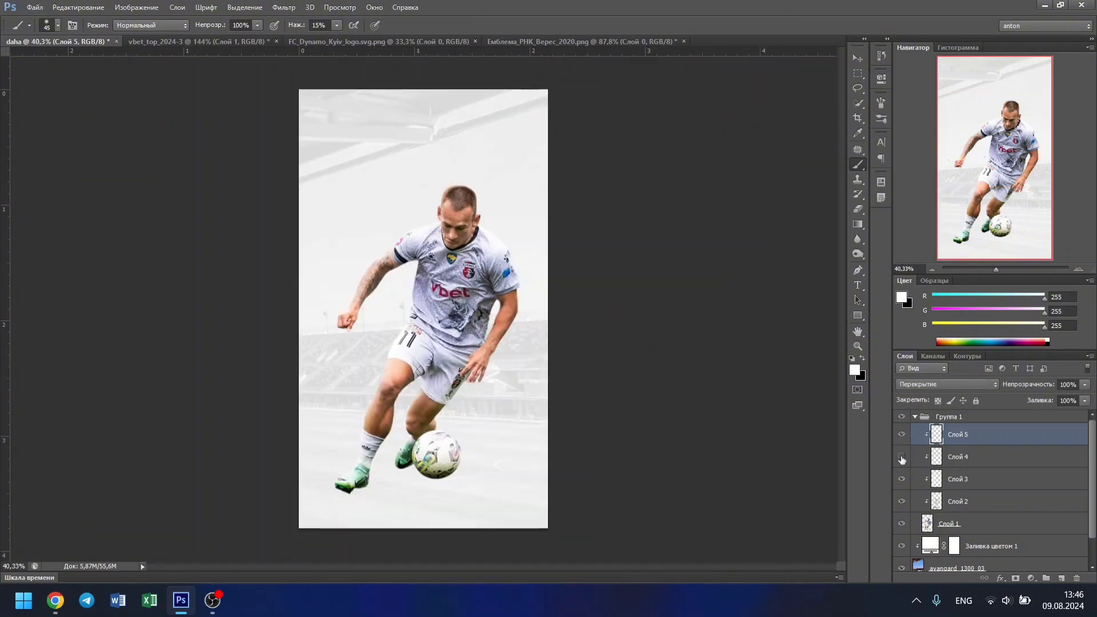
- Add a Color Lookup adjustment layer clipped to the layer below
{"action": "left_click", "coordinate": [1030, 578]}
{"action": "left_click", "coordinate": [971, 480]}
{"action": "right_click", "coordinate": [1031, 434]}
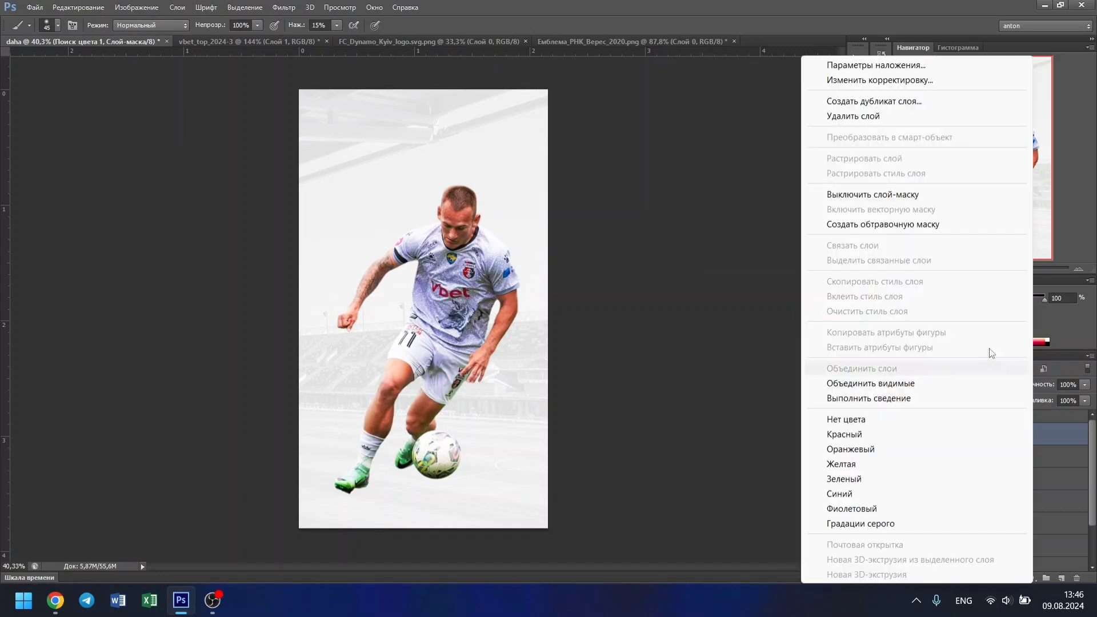
{"action": "left_click", "coordinate": [874, 223]}
- Set Слой 4 to 60% opacity and prepare a black 174 px brush for the boots
{"action": "left_click", "coordinate": [965, 478]}
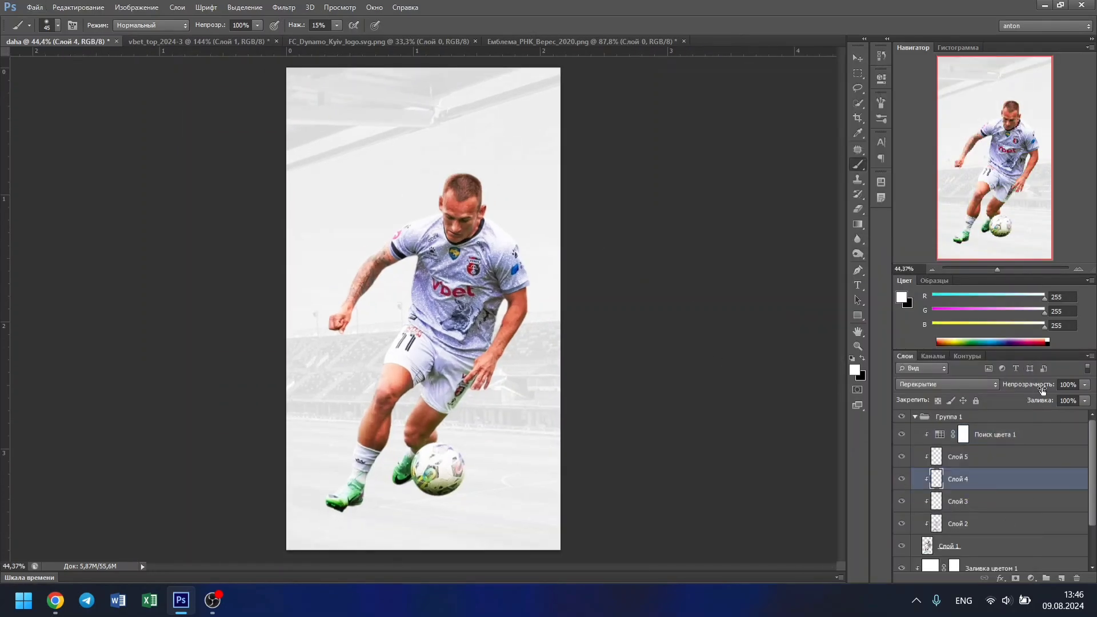
{"action": "left_click", "coordinate": [971, 546]}
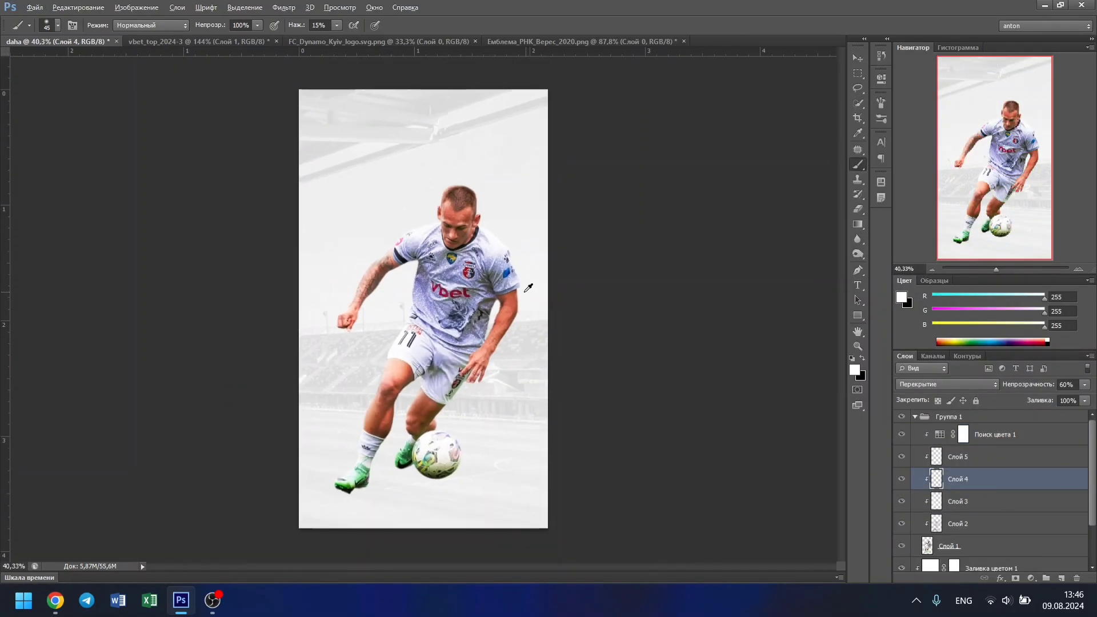
{"action": "scroll", "coordinate": [1033, 552], "scroll_direction": "down", "scroll_amount": 1}
{"action": "key", "text": "x"}
{"action": "scroll", "coordinate": [408, 514], "scroll_direction": "up", "scroll_amount": 5}
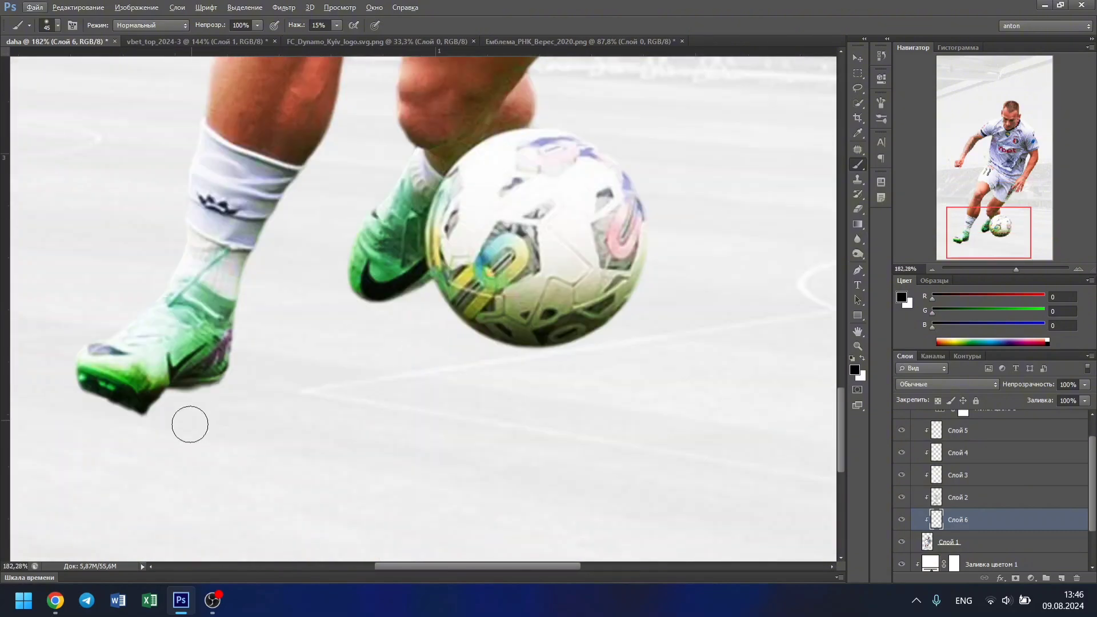
{"action": "left_click", "coordinate": [57, 25]}
{"action": "key", "text": "Return"}
{"action": "scroll", "coordinate": [282, 392], "scroll_direction": "down", "scroll_amount": 3}
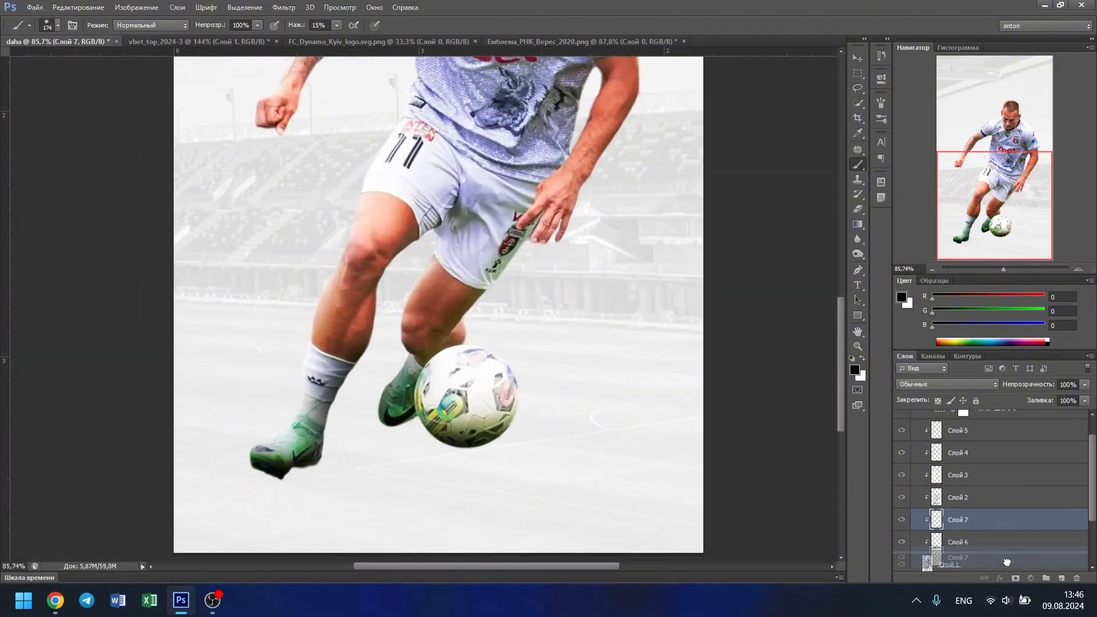
- Put Слой 7 below the player and paint soft black shadows under the feet and ball with a 298 px brush
{"action": "left_click_drag", "start_coordinate": [1007, 562], "coordinate": [1007, 566]}
{"action": "left_click", "coordinate": [881, 101]}
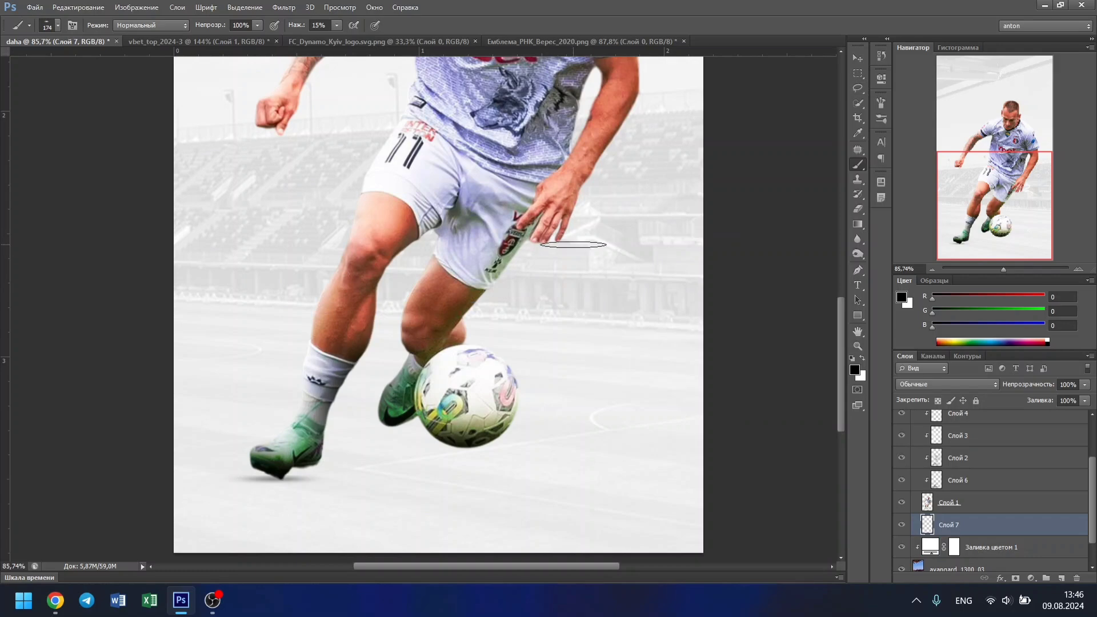
{"action": "left_click", "coordinate": [57, 25]}
{"action": "type", "text": "298"}
{"action": "key", "text": "Return"}
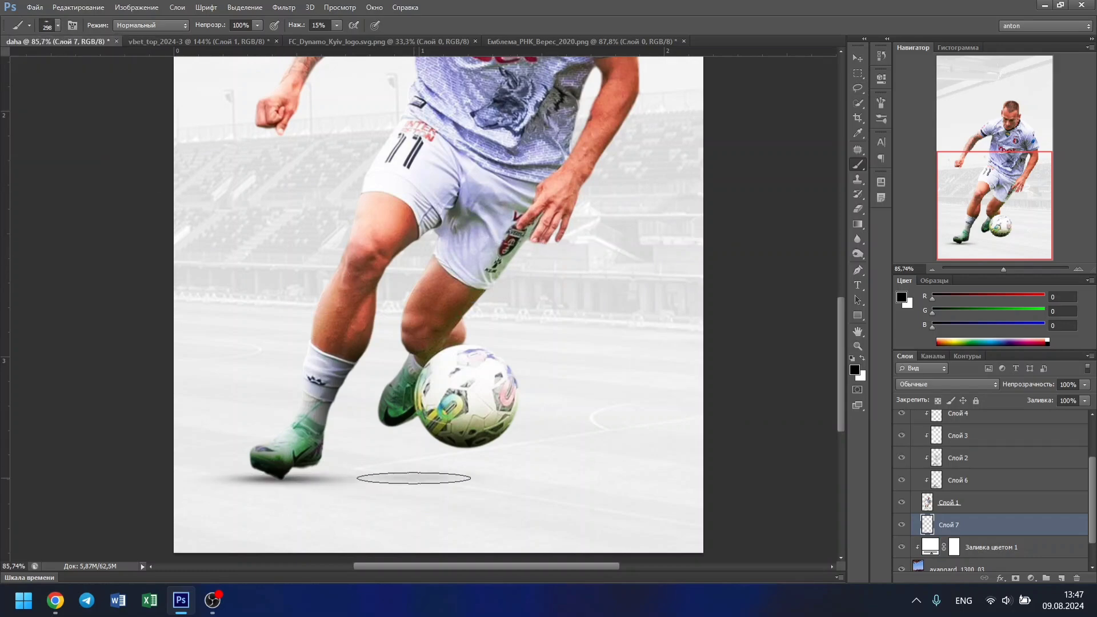
{"action": "scroll", "coordinate": [616, 198], "scroll_direction": "down", "scroll_amount": 2}
{"action": "scroll", "coordinate": [352, 409], "scroll_direction": "up", "scroll_amount": 4}
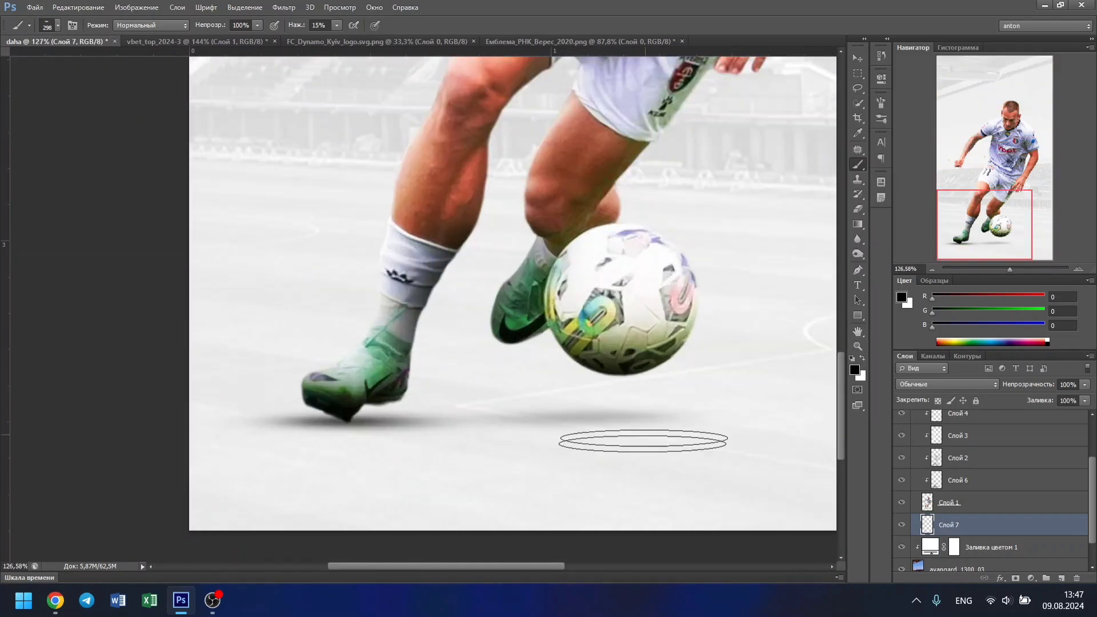
{"action": "scroll", "coordinate": [543, 428], "scroll_direction": "down", "scroll_amount": 3}
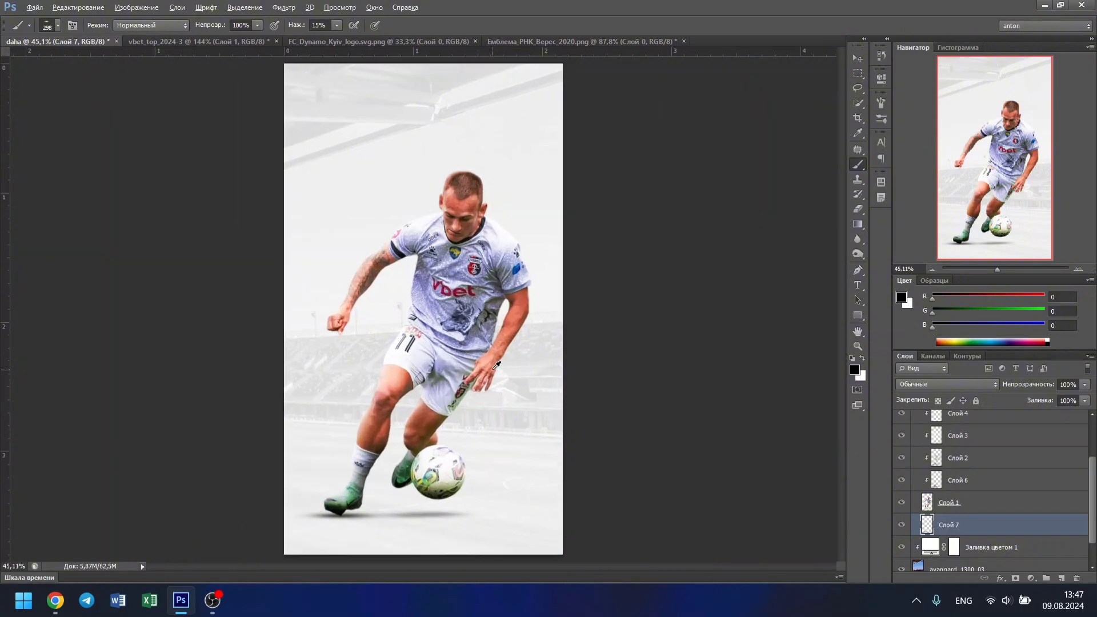
{"action": "scroll", "coordinate": [418, 464], "scroll_direction": "up", "scroll_amount": 1}
{"action": "scroll", "coordinate": [962, 491], "scroll_direction": "up", "scroll_amount": 2}
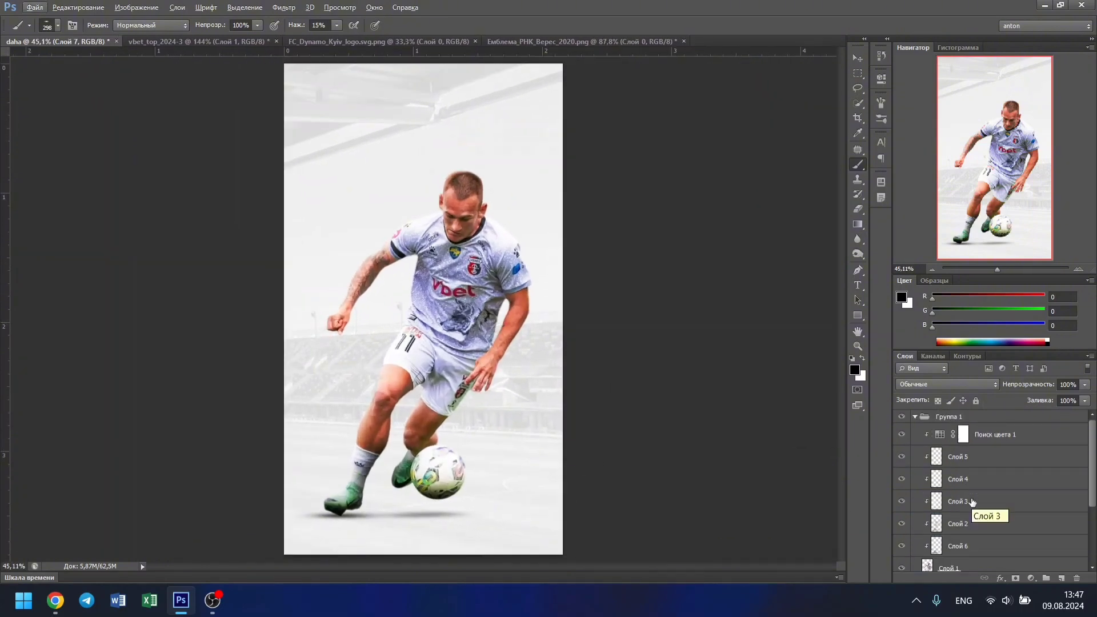
- Place the Veres emblem as a small top-left badge and close its file without saving
{"action": "left_click", "coordinate": [531, 41]}
{"action": "key", "text": "v"}
{"action": "scroll", "coordinate": [400, 228], "scroll_direction": "down", "scroll_amount": 2}
{"action": "left_click_drag", "start_coordinate": [400, 228], "coordinate": [417, 189]}
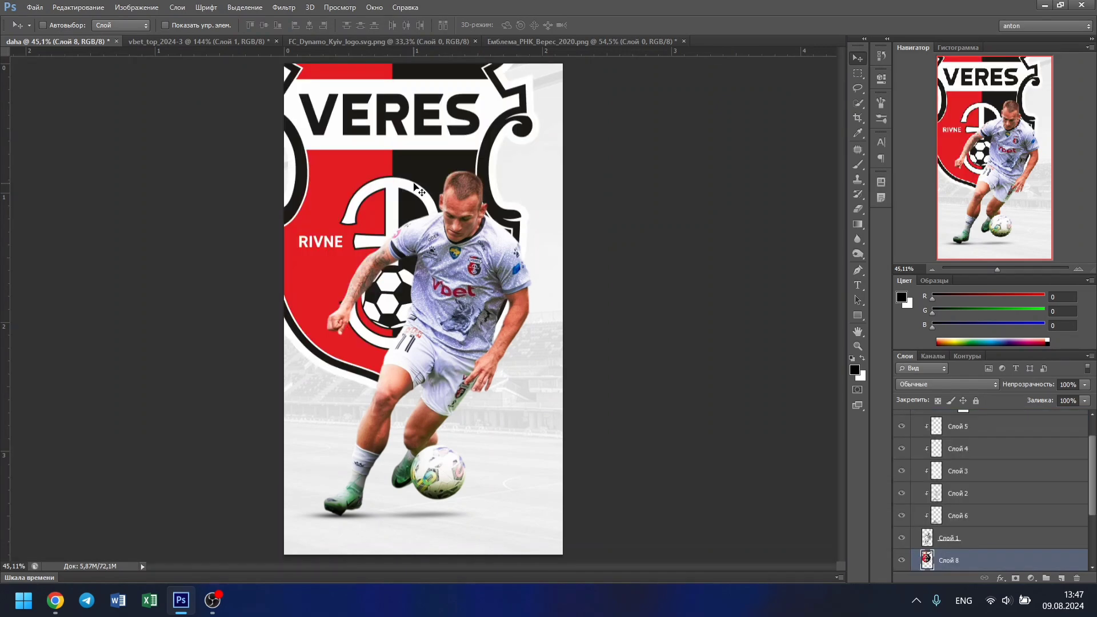
{"action": "key", "text": "ctrl+t"}
{"action": "left_click_drag", "start_coordinate": [542, 400], "coordinate": [355, 150]}
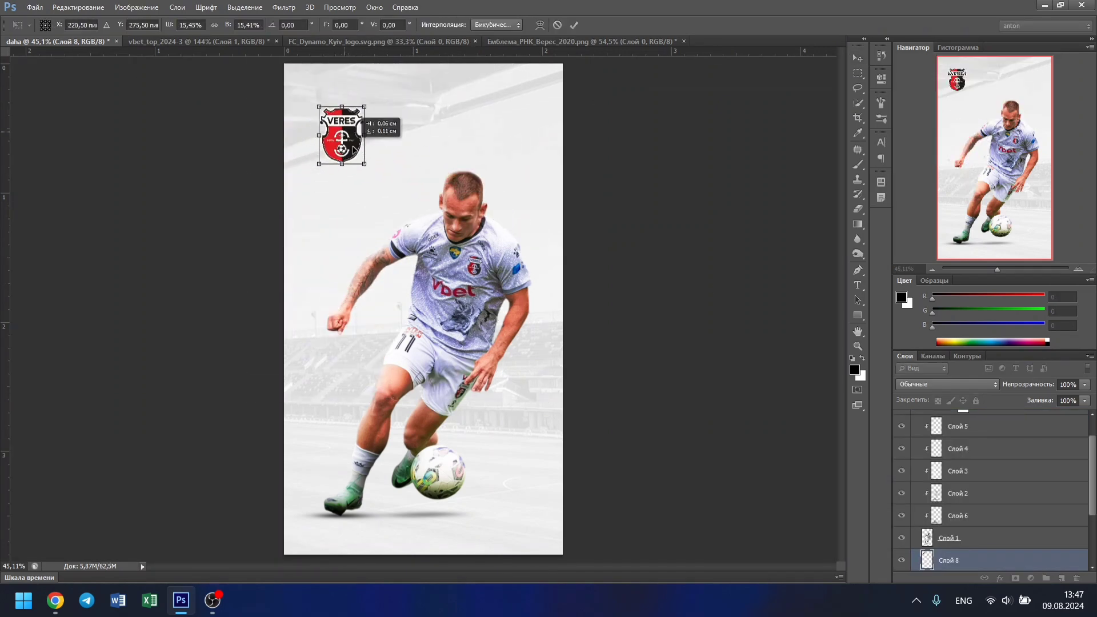
{"action": "key", "text": "Return"}
{"action": "left_click", "coordinate": [683, 42]}
{"action": "left_click", "coordinate": [622, 226]}
- Place a small Dynamo Kyiv logo beside the Veres crest and move both crest layers to the top
{"action": "left_click_drag", "start_coordinate": [343, 286], "coordinate": [382, 208]}
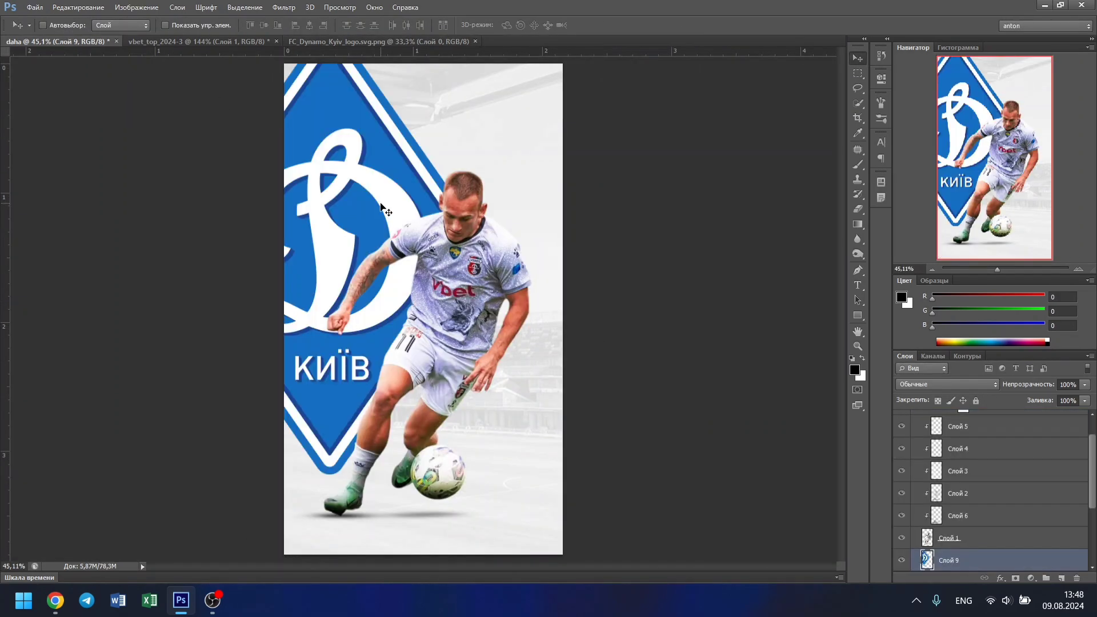
{"action": "key", "text": "ctrl+t"}
{"action": "mouse_move", "coordinate": [166, 470]}
{"action": "left_mouse_down"}
{"action": "mouse_move", "coordinate": [434, 86]}
{"action": "mouse_move", "coordinate": [394, 114]}
{"action": "mouse_move", "coordinate": [371, 165]}
{"action": "mouse_move", "coordinate": [385, 154]}
{"action": "left_mouse_up"}
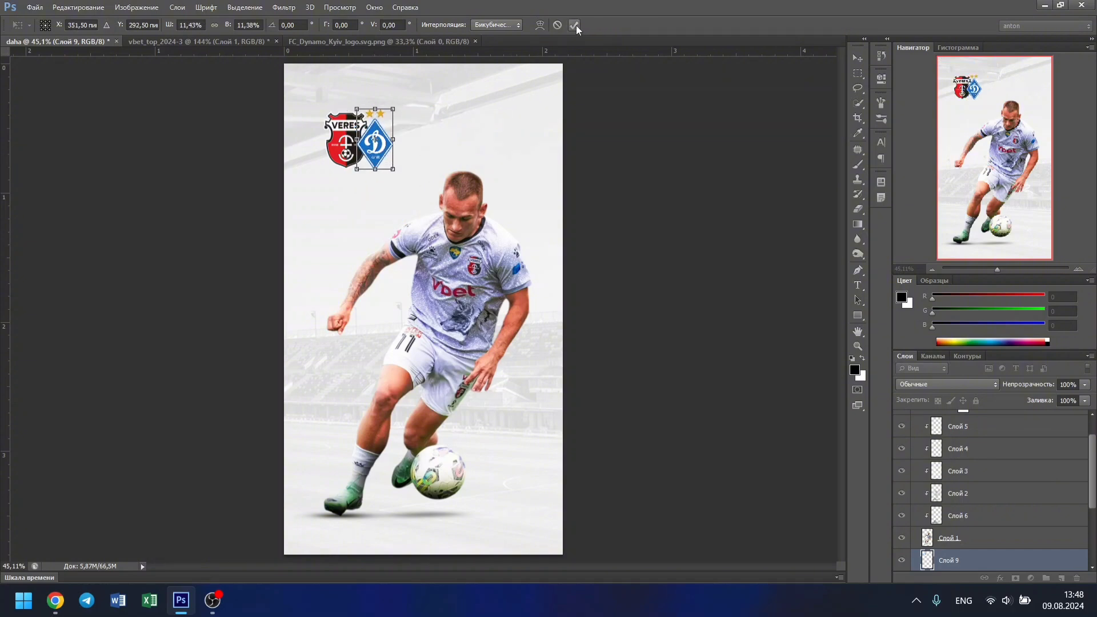
{"action": "left_click", "coordinate": [573, 25]}
{"action": "key", "text": "shift+alt+bracketleft"}
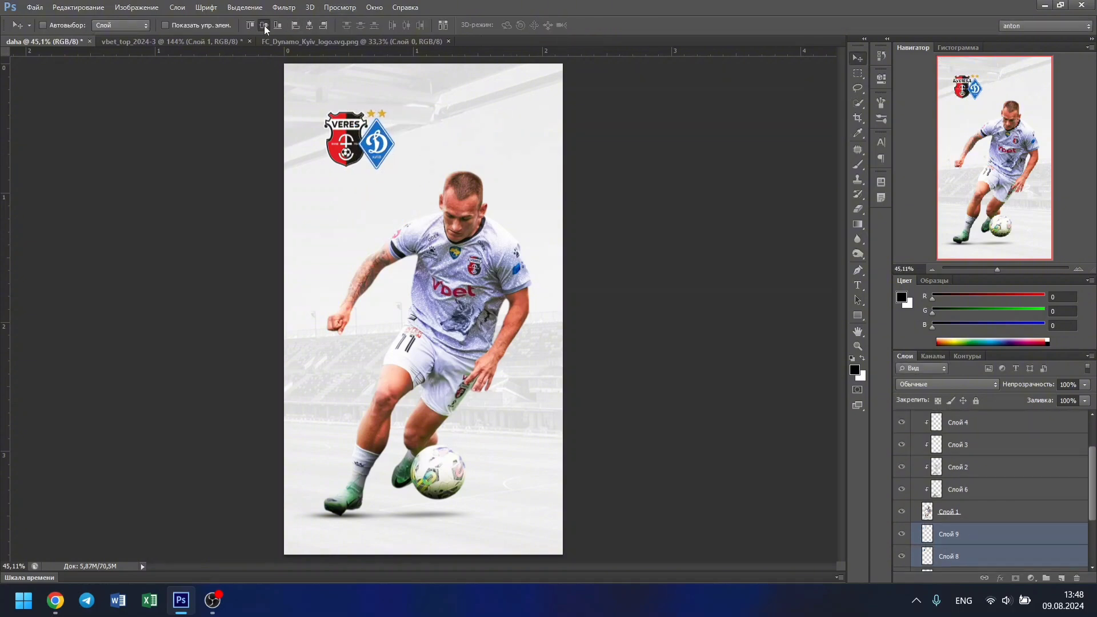
{"action": "mouse_move", "coordinate": [969, 561]}
{"action": "left_mouse_down"}
{"action": "mouse_move", "coordinate": [955, 444]}
{"action": "mouse_move", "coordinate": [967, 444]}
{"action": "left_mouse_up"}
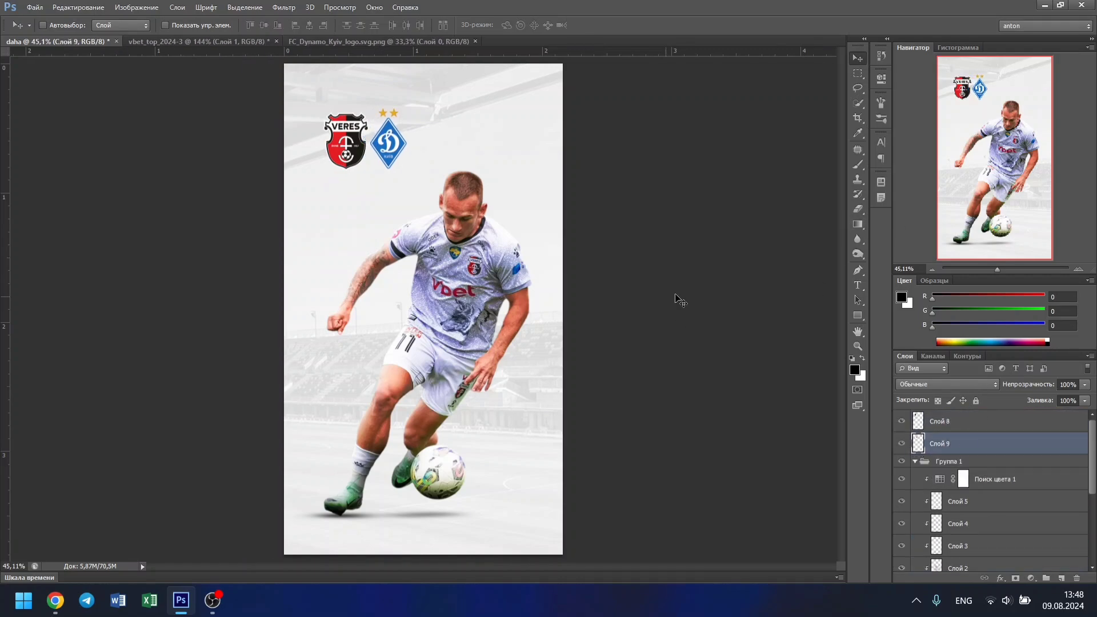
- Bring the Ukrainian Premier League–vbet logo into the poster and give it a black Color Overlay
{"action": "left_click", "coordinate": [475, 42]}
{"action": "left_click_drag", "start_coordinate": [445, 128], "coordinate": [374, 103]}
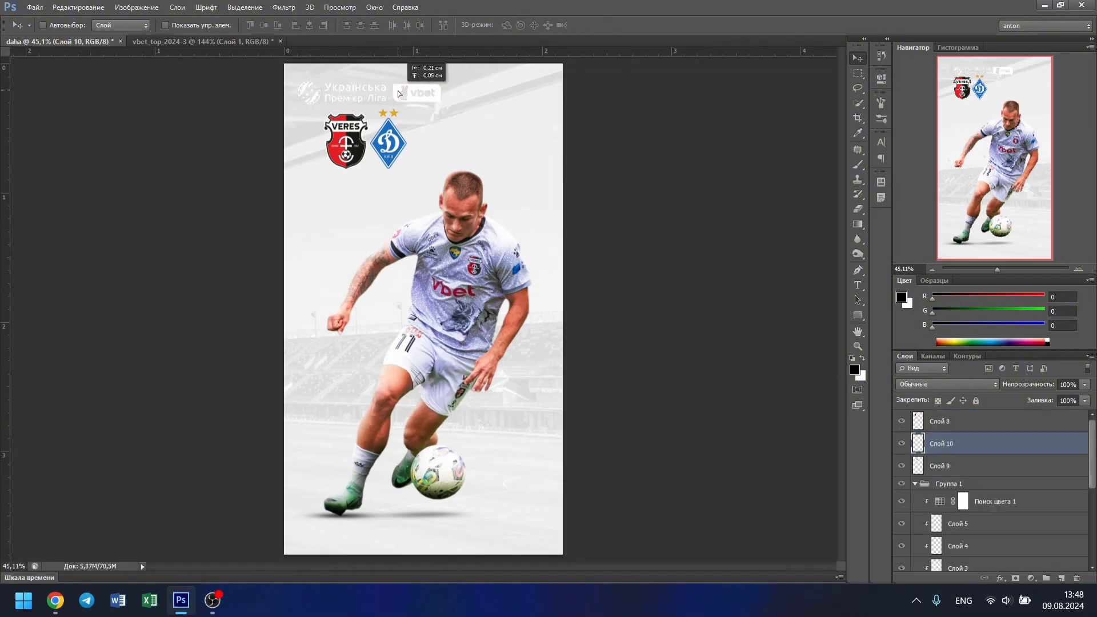
{"action": "key", "text": "Return"}
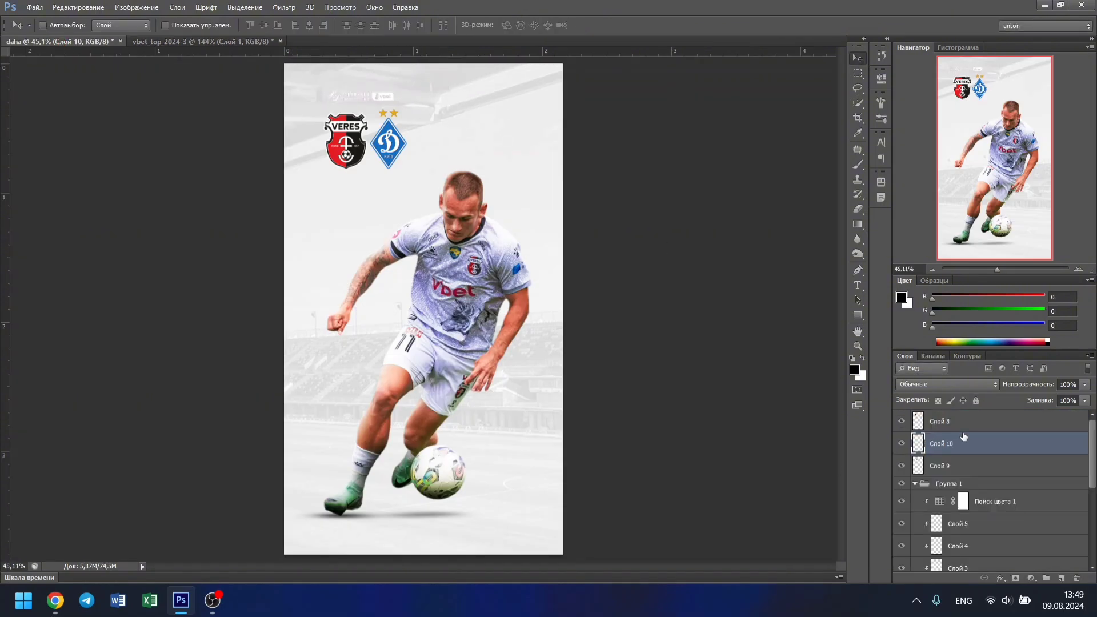
{"action": "double_click", "coordinate": [964, 443]}
{"action": "left_click", "coordinate": [622, 409]}
{"action": "left_click", "coordinate": [948, 315]}
{"action": "key", "text": "Return"}
{"action": "key", "text": "Return"}
{"action": "scroll", "coordinate": [366, 114], "scroll_direction": "up", "scroll_amount": 8}
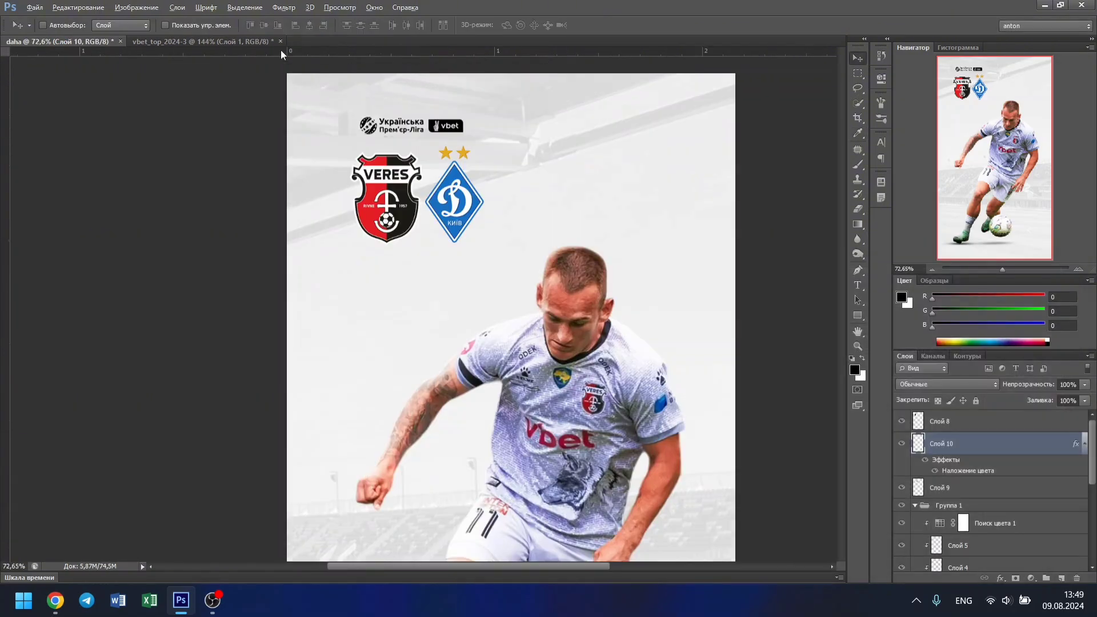
- Enlarge the league–vbet logo with Free Transform
{"action": "key", "text": "ctrl+t"}
{"action": "left_click_drag", "start_coordinate": [735, 238], "coordinate": [821, 312]}
{"action": "scroll", "coordinate": [331, 252], "scroll_direction": "right", "scroll_amount": 5}
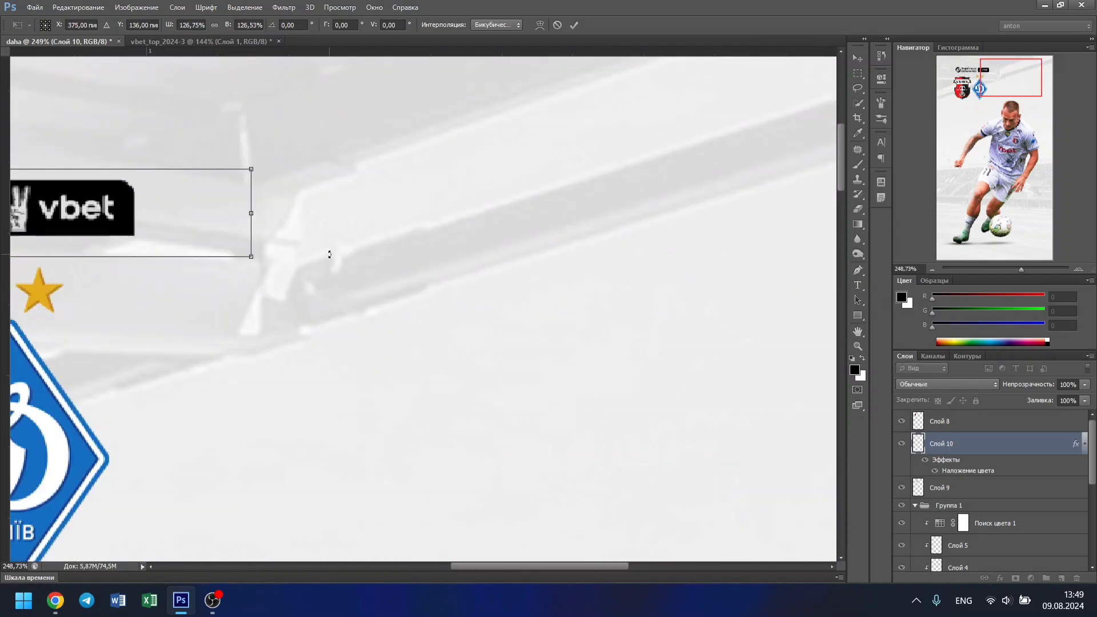
{"action": "scroll", "coordinate": [331, 252], "scroll_direction": "down", "scroll_amount": 4}
{"action": "left_click_drag", "start_coordinate": [288, 266], "coordinate": [281, 262]}
{"action": "key", "text": "Return"}
{"action": "scroll", "coordinate": [228, 171], "scroll_direction": "down", "scroll_amount": 1}
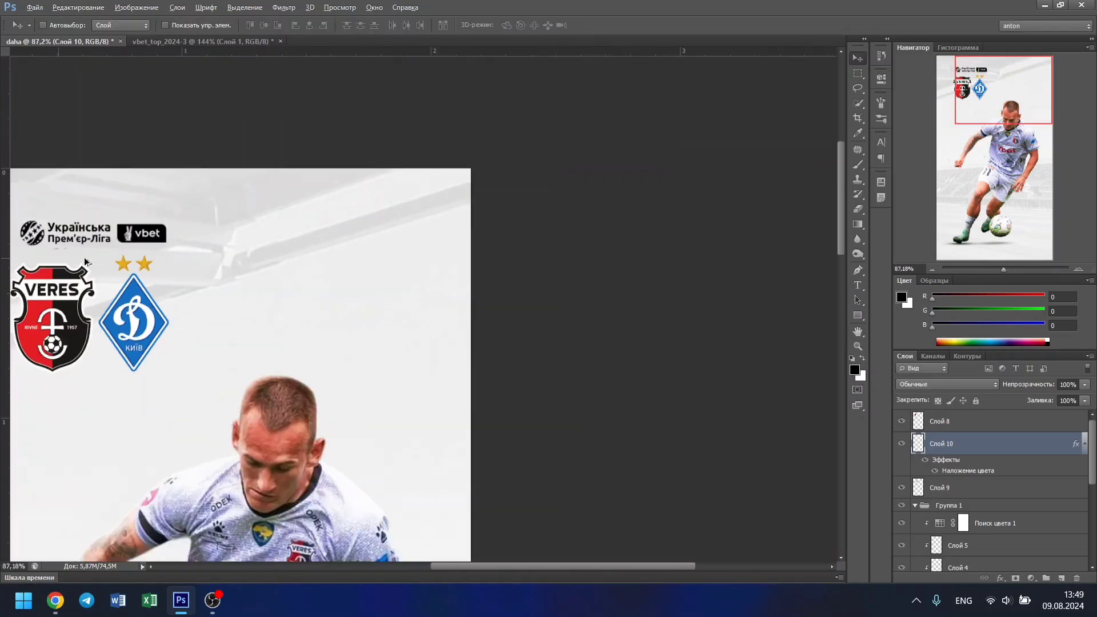
{"action": "scroll", "coordinate": [343, 143], "scroll_direction": "up", "scroll_amount": 5}
- Add a layer mask to the league logo and set the brush to full flow
{"action": "left_click", "coordinate": [1014, 578]}
{"action": "left_click", "coordinate": [858, 165]}
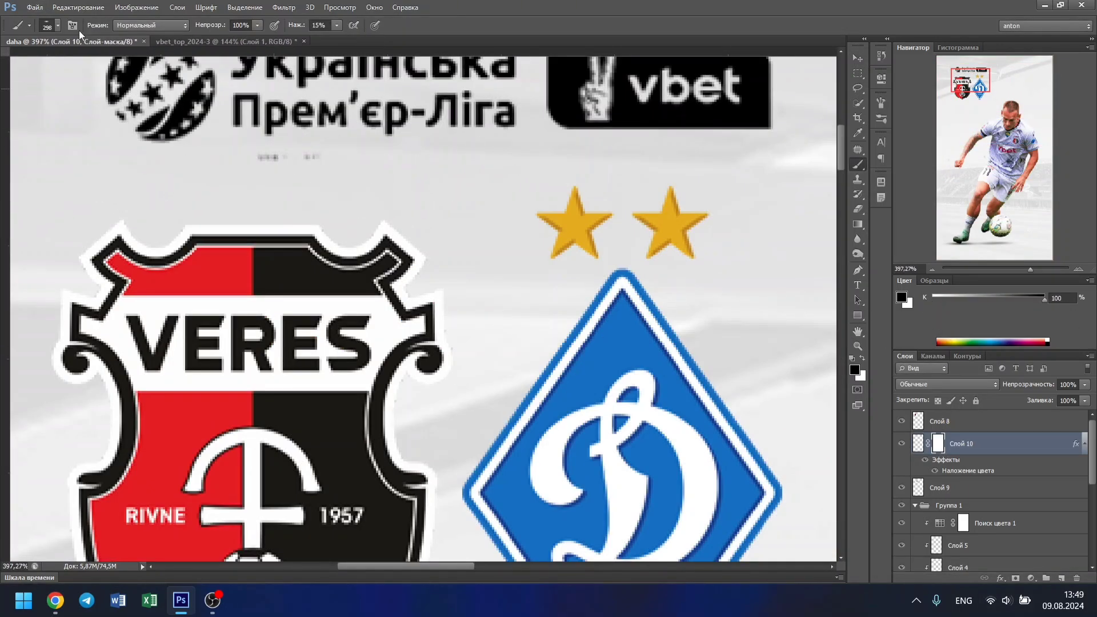
{"action": "left_click", "coordinate": [57, 25]}
{"action": "key", "text": "Return"}
{"action": "key", "text": "shift+0"}
{"action": "key", "text": "ctrl+0"}
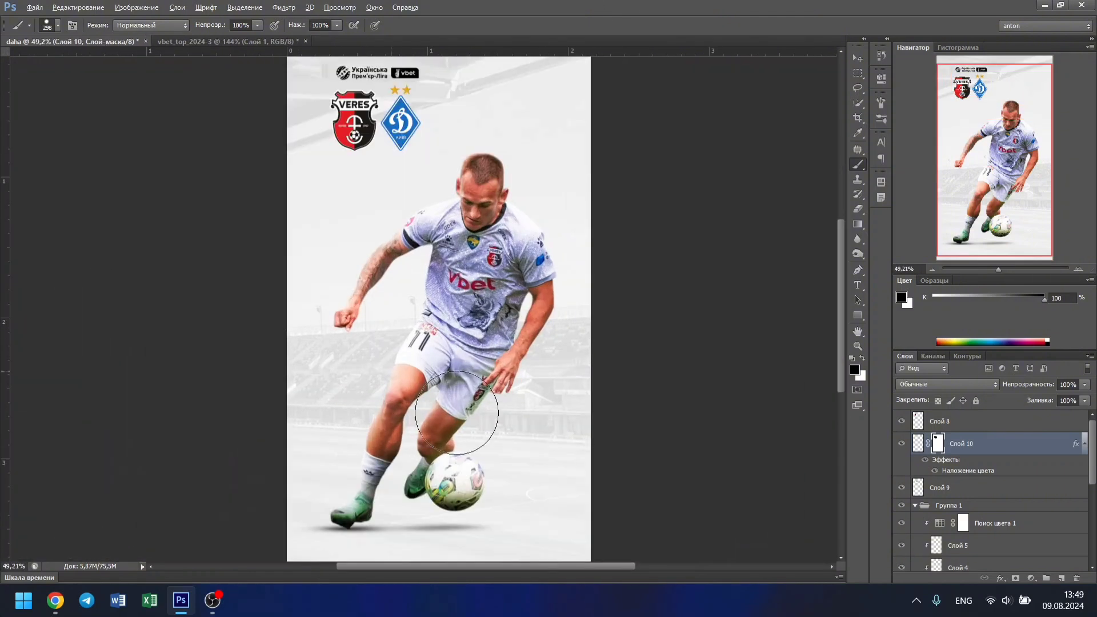
- Move Слой 10 to the top and group crest layers Слой 8 and 9 into Группа 2
{"action": "left_click_drag", "start_coordinate": [1010, 443], "coordinate": [1009, 424]}
{"action": "left_click", "coordinate": [971, 466]}
{"action": "left_click", "coordinate": [998, 487], "text": "shift"}
{"action": "key", "text": "ctrl+g"}
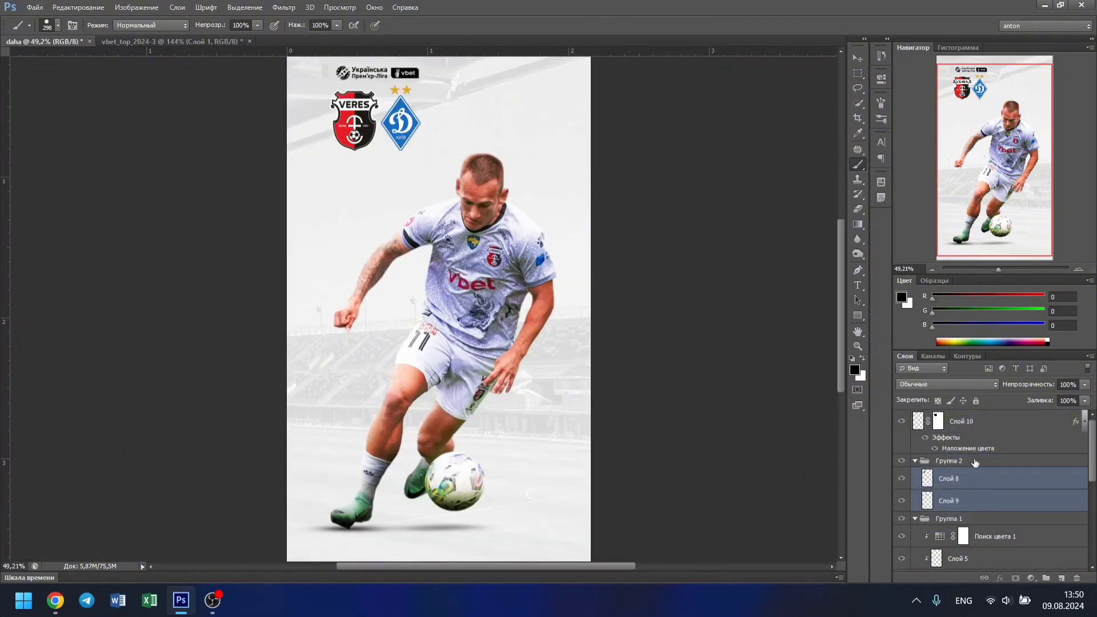
{"action": "left_click", "coordinate": [960, 421], "text": "shift"}
{"action": "left_click", "coordinate": [857, 58]}
{"action": "left_click", "coordinate": [309, 25]}
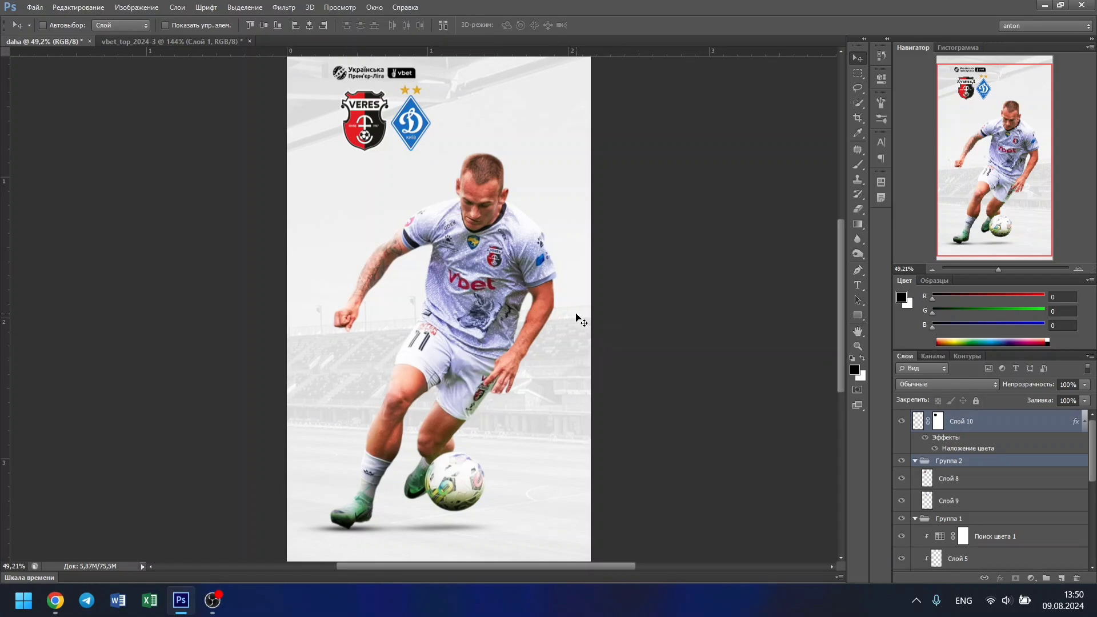
{"action": "key", "text": "ctrl+z"}
{"action": "scroll", "coordinate": [373, 63], "scroll_direction": "up", "scroll_amount": 3}
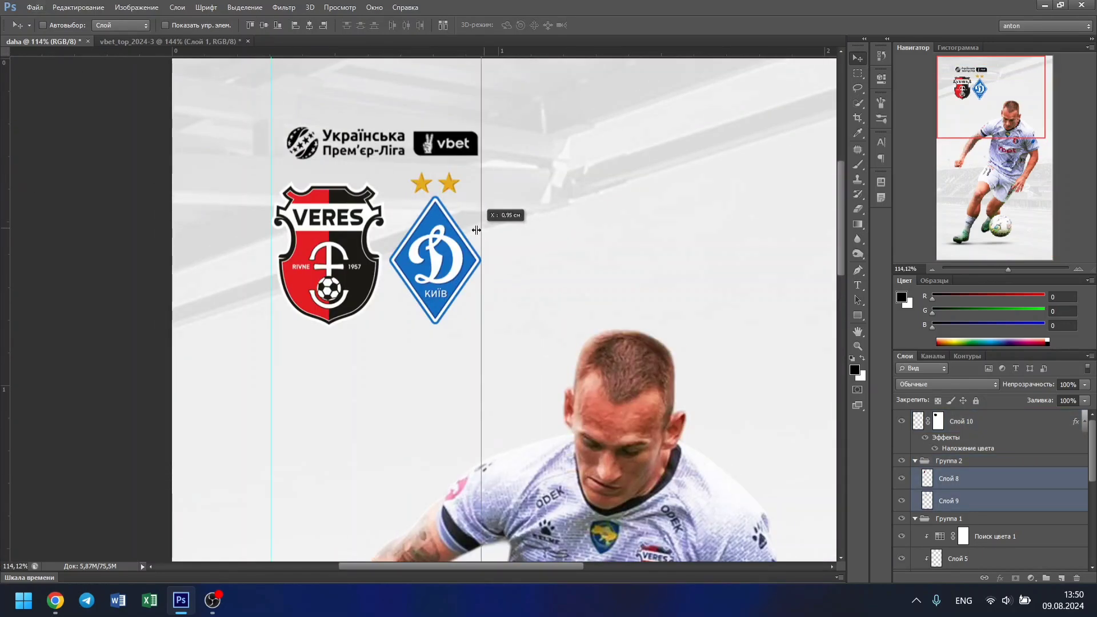
- Resize the league logo so it spans both crests
{"action": "left_click", "coordinate": [965, 426]}
{"action": "key", "text": "ctrl+t"}
{"action": "left_click_drag", "start_coordinate": [287, 127], "coordinate": [271, 121]}
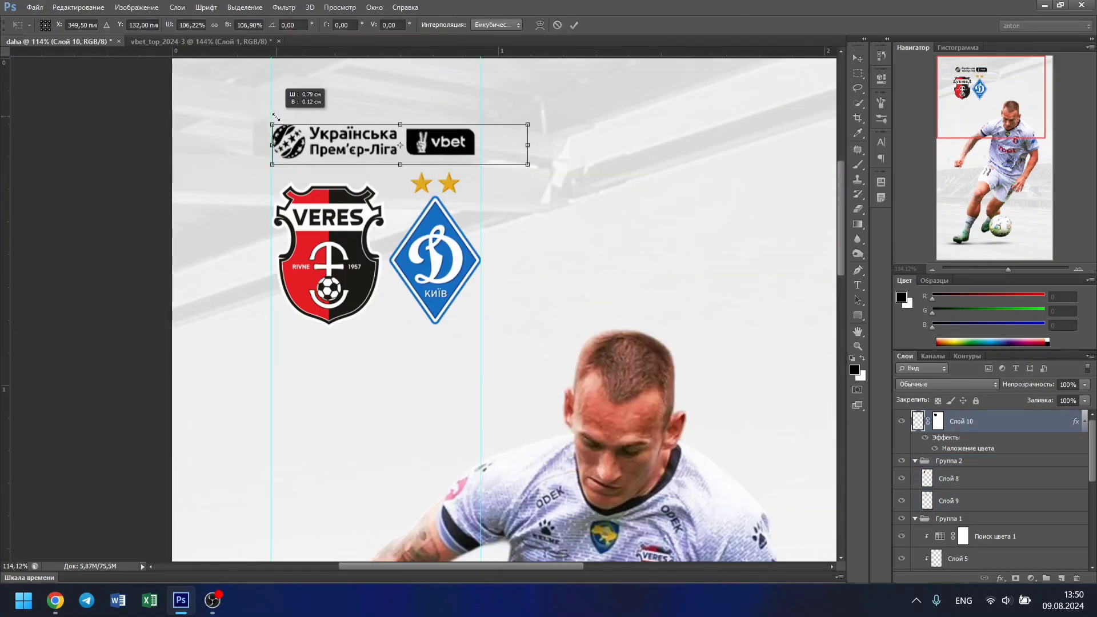
{"action": "key", "text": "Return"}
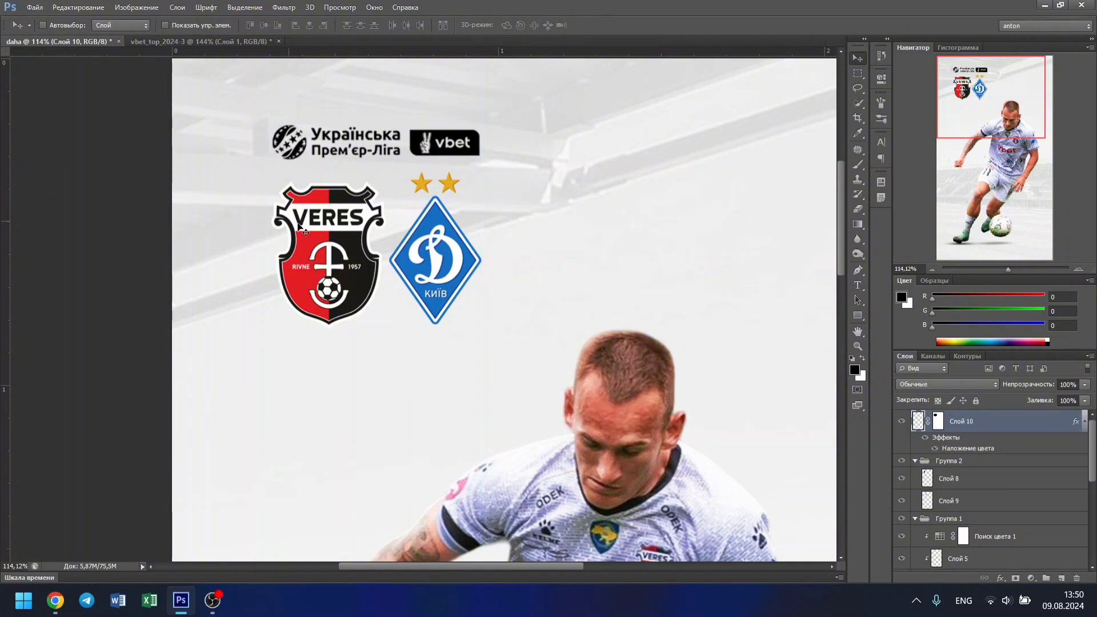
{"action": "scroll", "coordinate": [419, 311], "scroll_direction": "down", "scroll_amount": 5}
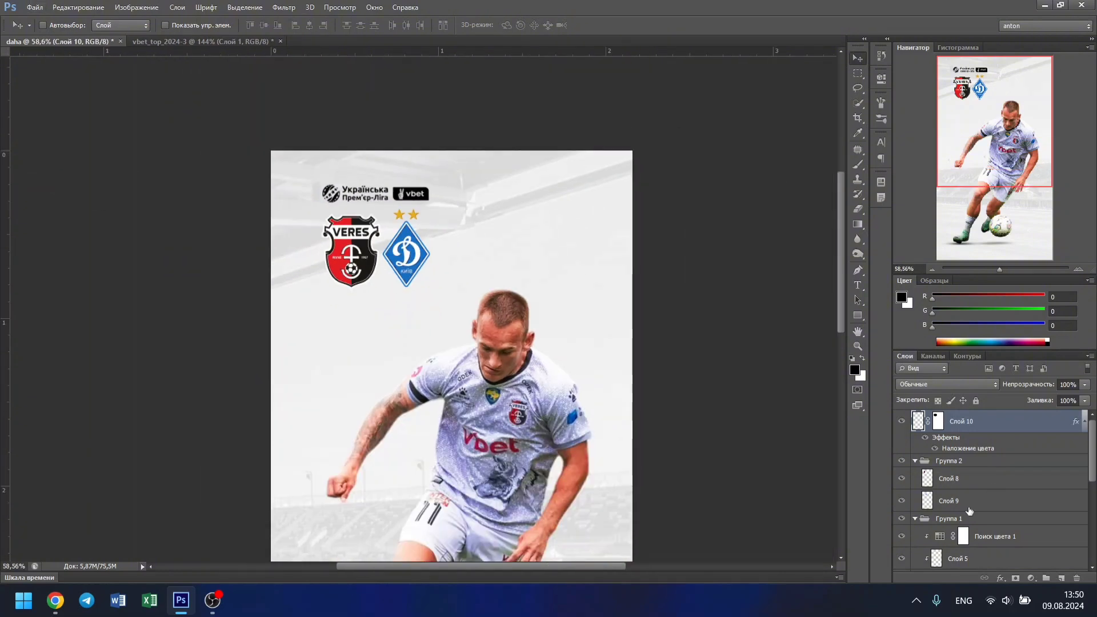
- Type VERES as a new text layer and set its size to 1,88 pt
{"action": "left_click", "coordinate": [969, 508]}
{"action": "scroll", "coordinate": [563, 257], "scroll_direction": "down", "scroll_amount": 2}
{"action": "key", "text": "t"}
{"action": "left_click", "coordinate": [351, 222]}
{"action": "type", "text": "VE"}
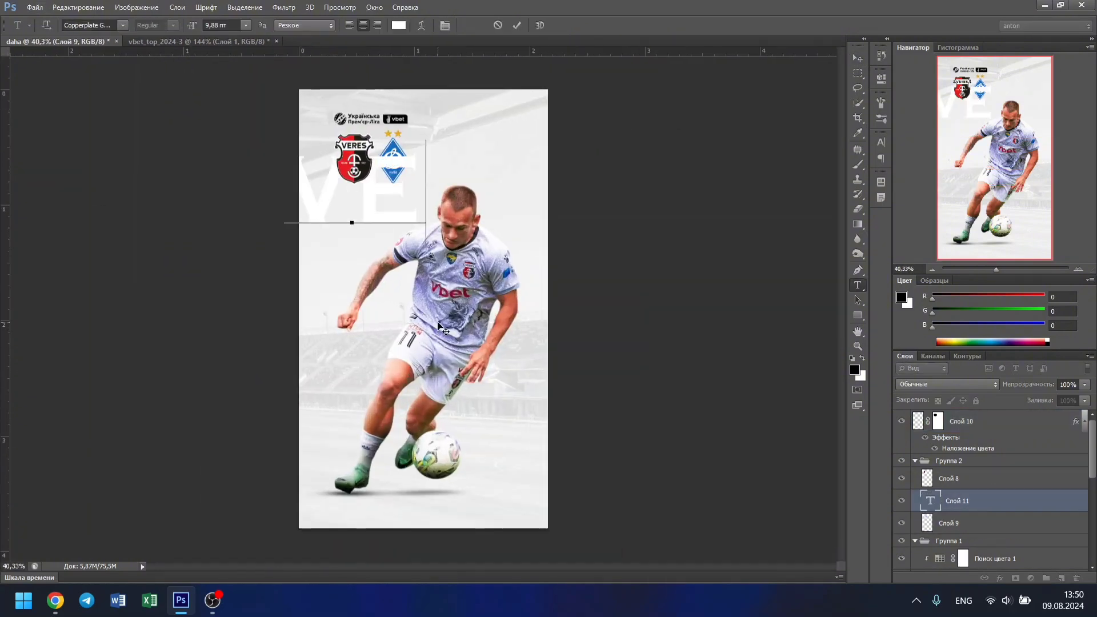
{"action": "type", "text": "RES"}
{"action": "key", "text": "ctrl+a"}
{"action": "left_click", "coordinate": [217, 26]}
{"action": "type", "text": "1,88"}
{"action": "key", "text": "Return"}
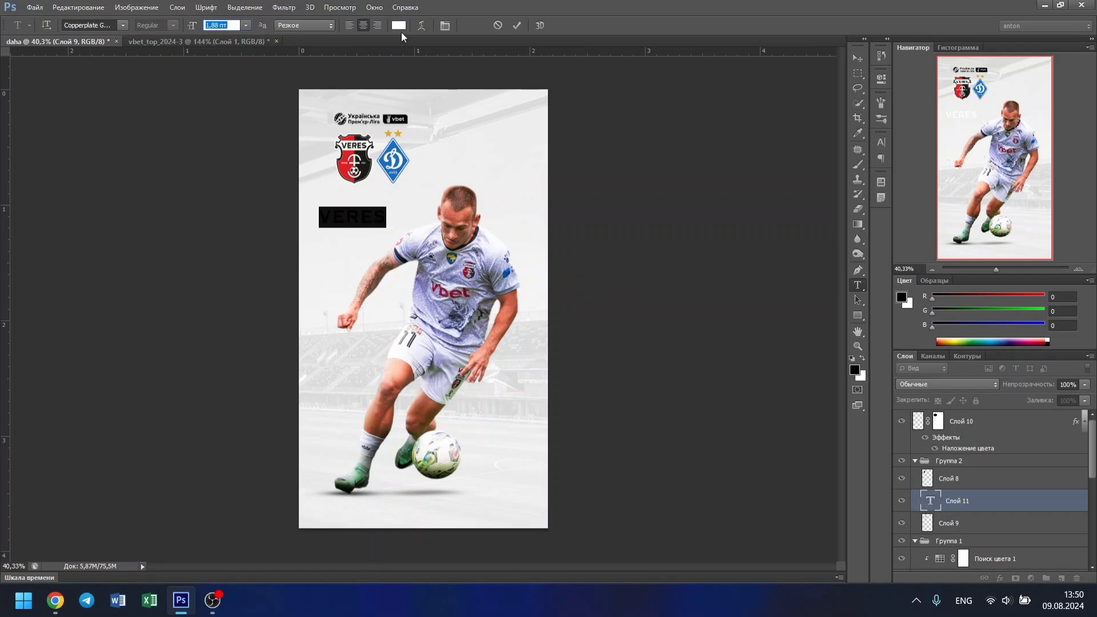
- Colour the title text black and apply the HeadingNow font
{"action": "left_click", "coordinate": [398, 25]}
{"action": "left_click", "coordinate": [1001, 358]}
{"action": "left_click", "coordinate": [122, 25]}
{"action": "scroll", "coordinate": [91, 251], "scroll_direction": "down", "scroll_amount": 5}
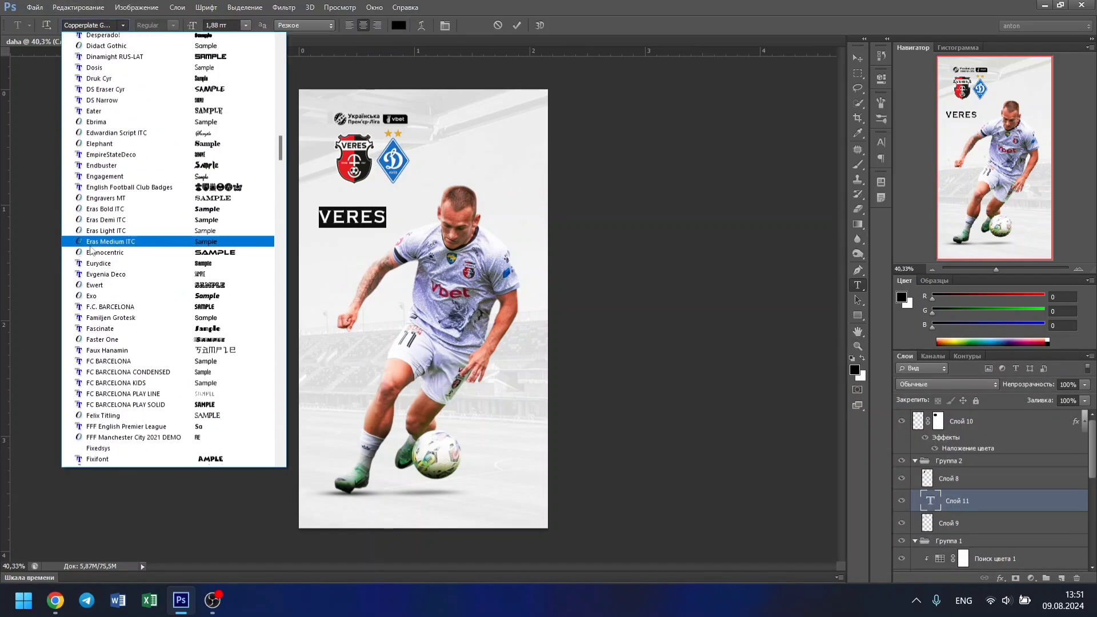
{"action": "scroll", "coordinate": [91, 250], "scroll_direction": "down", "scroll_amount": 10}
{"action": "left_click", "coordinate": [108, 287]}
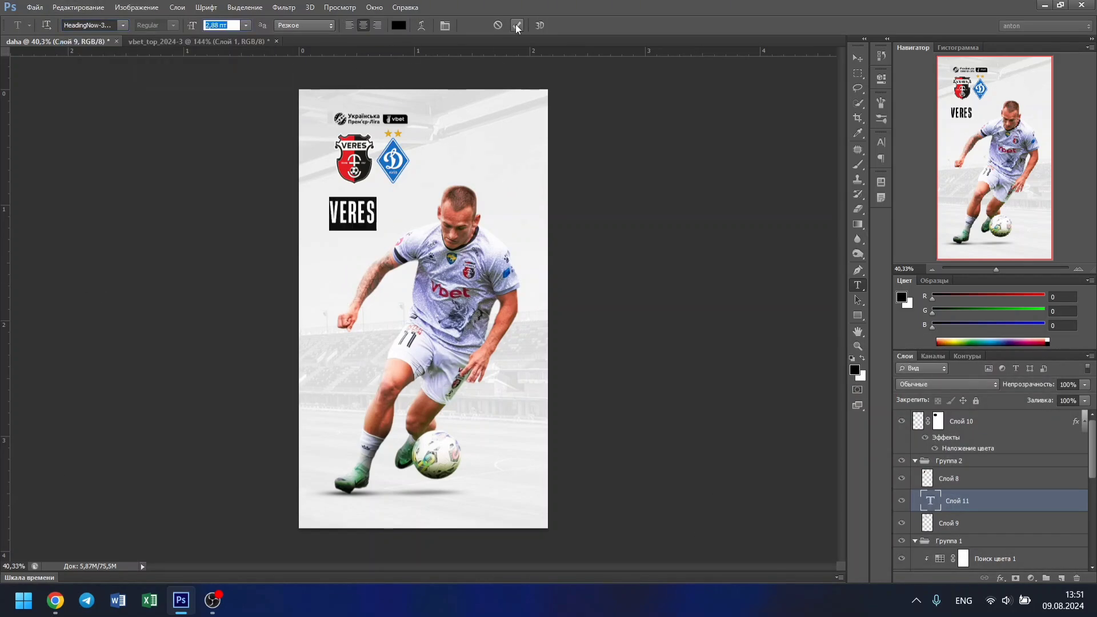
{"action": "type", "text": "DYNAMO"}
- Set the two-line title's leading to 7 and centre-align the lines
{"action": "key", "text": "ctrl+a"}
{"action": "left_click", "coordinate": [881, 142]}
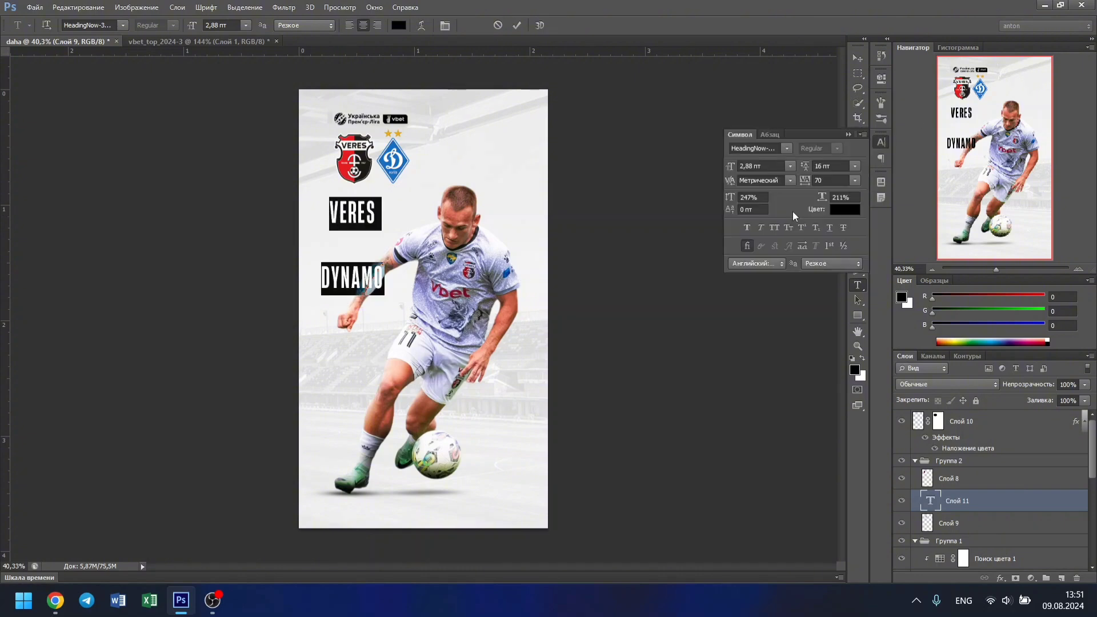
{"action": "left_click", "coordinate": [830, 166]}
{"action": "type", "text": "7"}
{"action": "key", "text": "Return"}
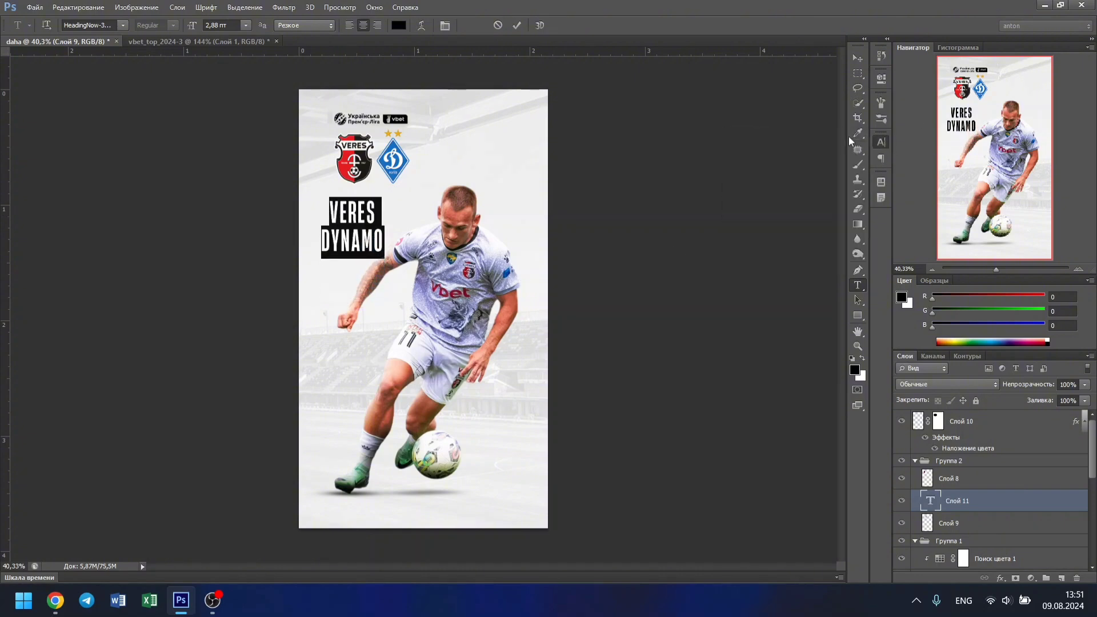
{"action": "key", "text": "ctrl+shift+l"}
{"action": "left_click", "coordinate": [363, 25]}
- Undo a trial edit, set DYNAMO to 3 pt, and commit the title
{"action": "left_click", "coordinate": [322, 239]}
{"action": "type", "text": "VS"}
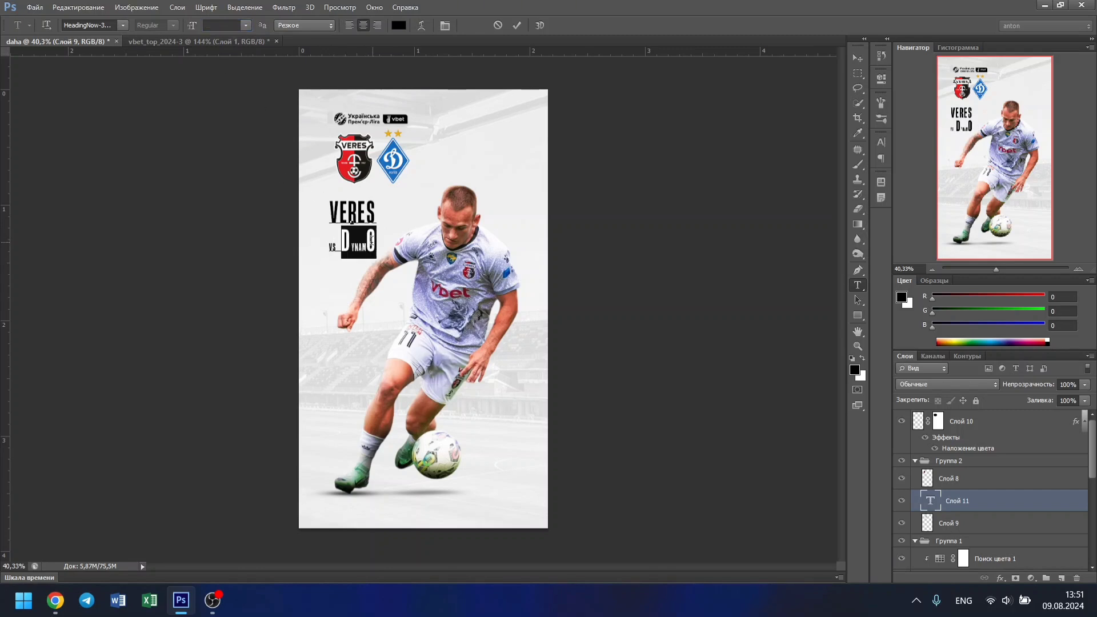
{"action": "key", "text": "ctrl+z"}
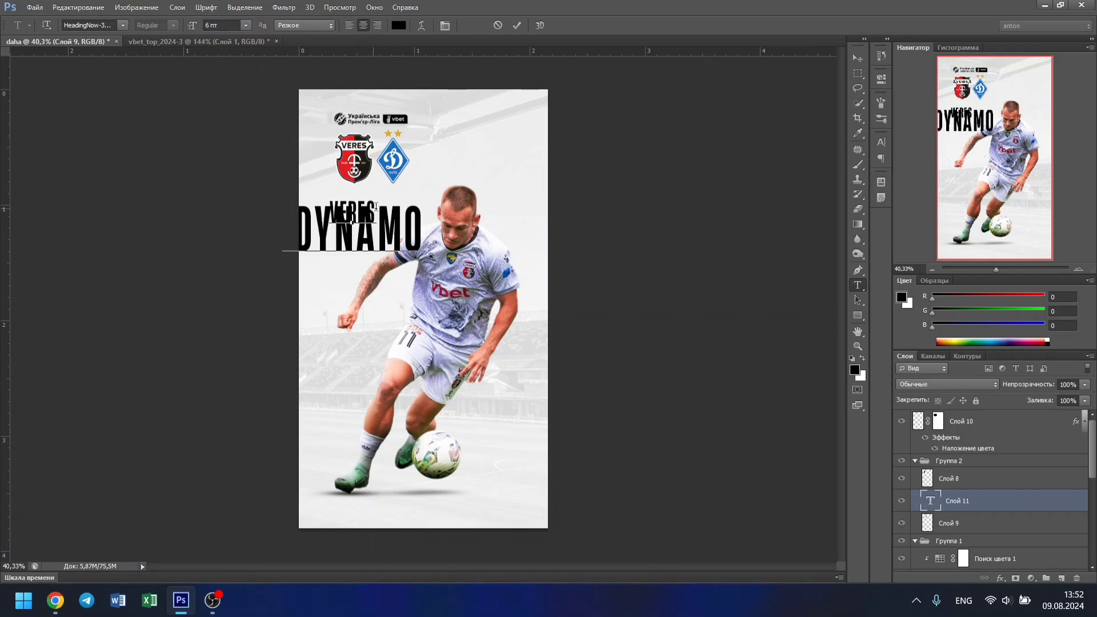
{"action": "key", "text": "ctrl+z"}
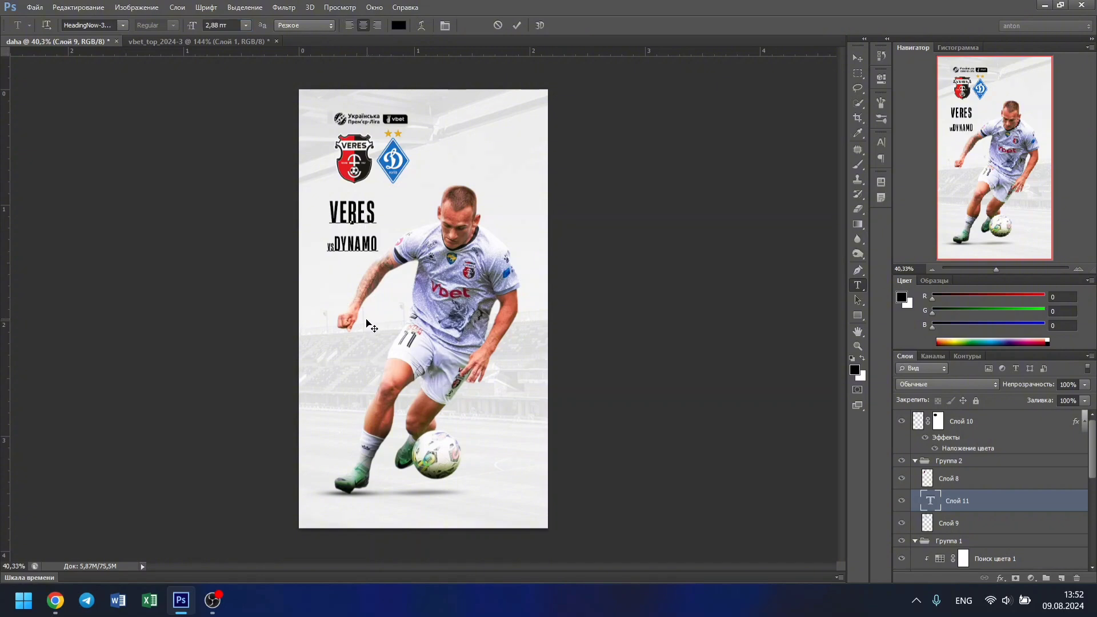
{"action": "left_click", "coordinate": [246, 25]}
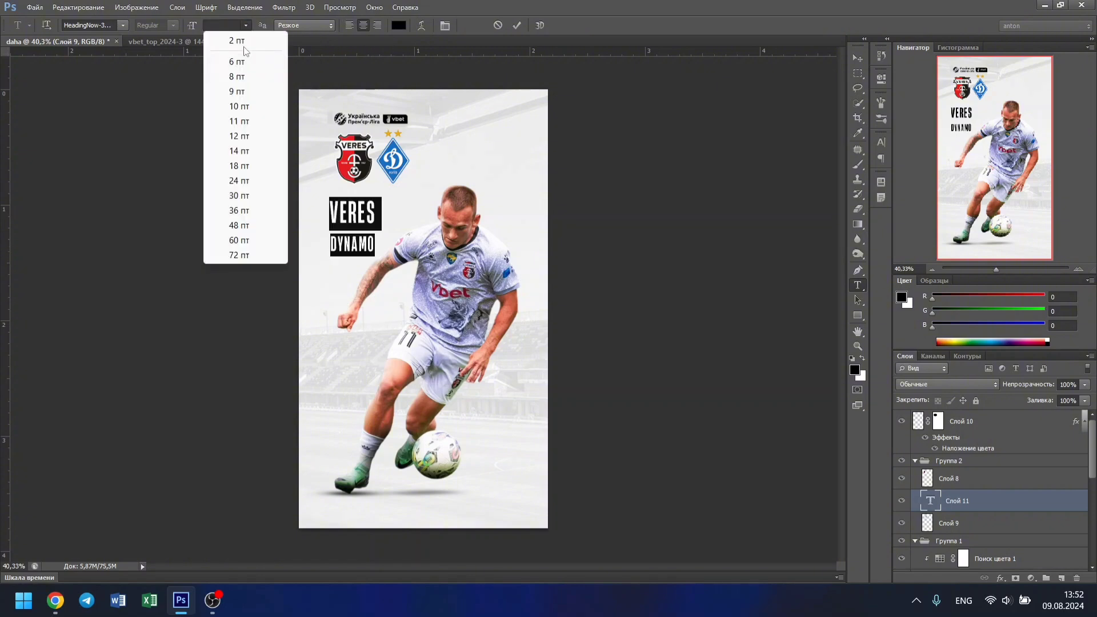
{"action": "type", "text": "3"}
{"action": "key", "text": "Return"}
{"action": "left_click", "coordinate": [517, 25]}
- Tighten the title's line spacing and nudge the title slightly right
{"action": "left_click", "coordinate": [331, 203]}
{"action": "key", "text": "ctrl+a"}
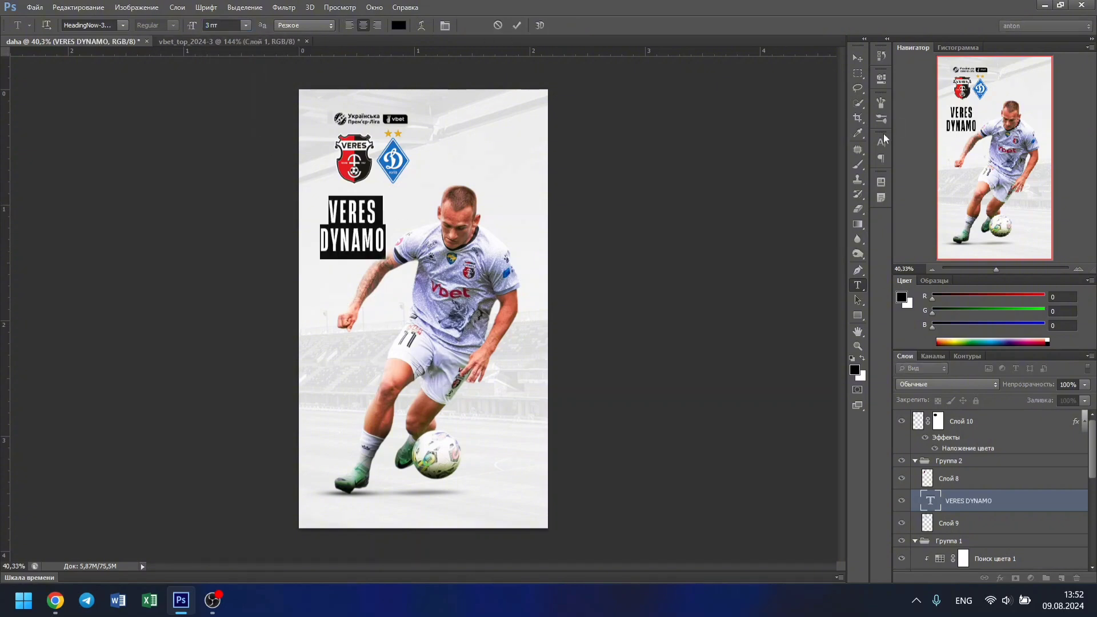
{"action": "left_click", "coordinate": [881, 141]}
{"action": "key", "text": "Return"}
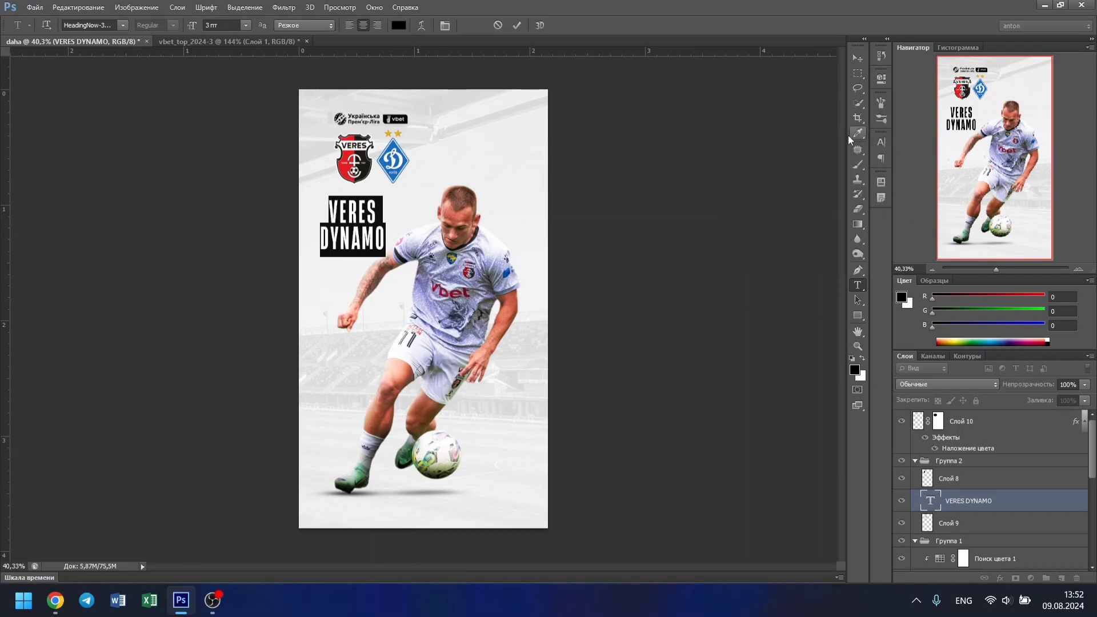
{"action": "key", "text": "ctrl+Return"}
{"action": "key", "text": "v"}
{"action": "key", "text": "shift+Right"}
{"action": "key", "text": "shift+Right"}
{"action": "key", "text": "shift+Right"}
- Switch the whole VERES DYNAMO title to Montserrat Bold
{"action": "left_click", "coordinate": [856, 285]}
{"action": "left_click", "coordinate": [374, 220]}
{"action": "key", "text": "ctrl+a"}
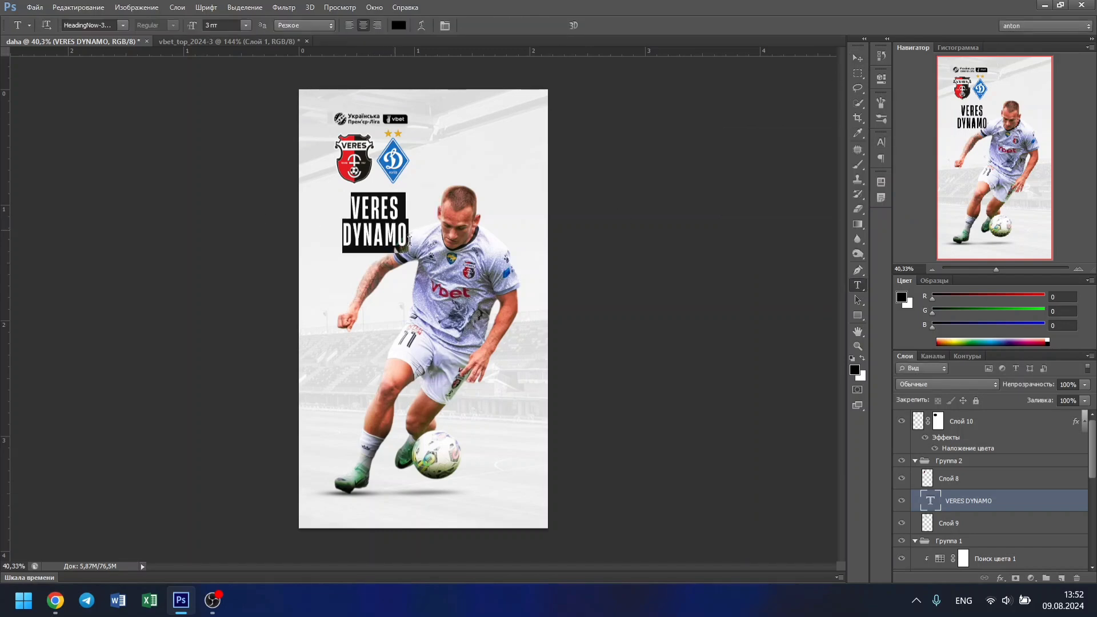
{"action": "left_click", "coordinate": [123, 25]}
{"action": "scroll", "coordinate": [166, 233], "scroll_direction": "up", "scroll_amount": 2}
{"action": "scroll", "coordinate": [165, 233], "scroll_direction": "down", "scroll_amount": 10}
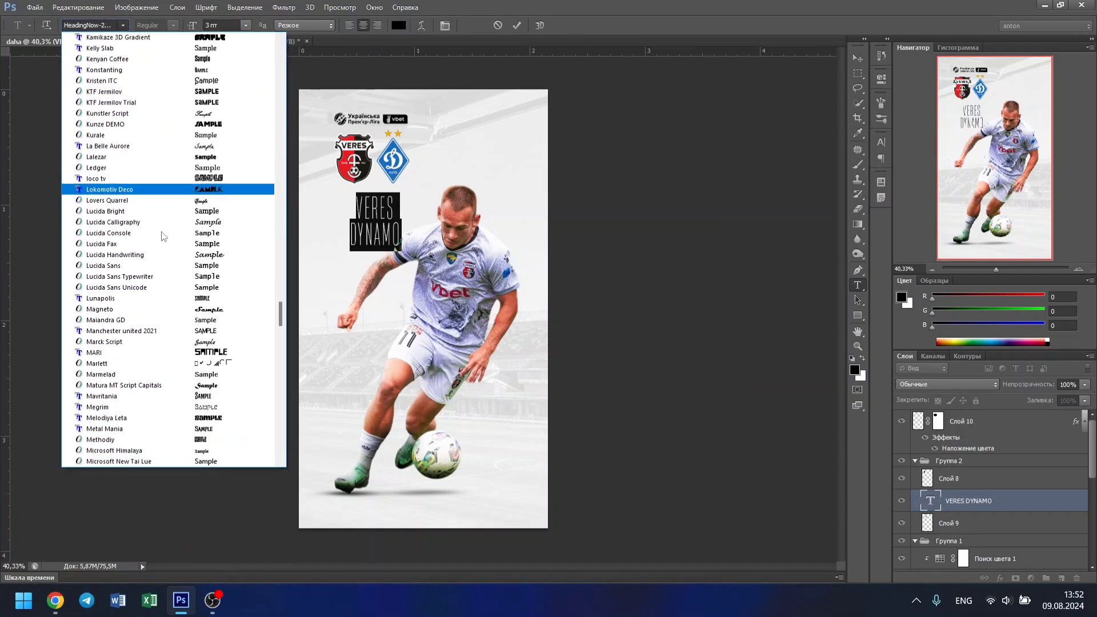
{"action": "left_click", "coordinate": [132, 300]}
{"action": "left_click", "coordinate": [172, 25]}
{"action": "left_click", "coordinate": [170, 179]}
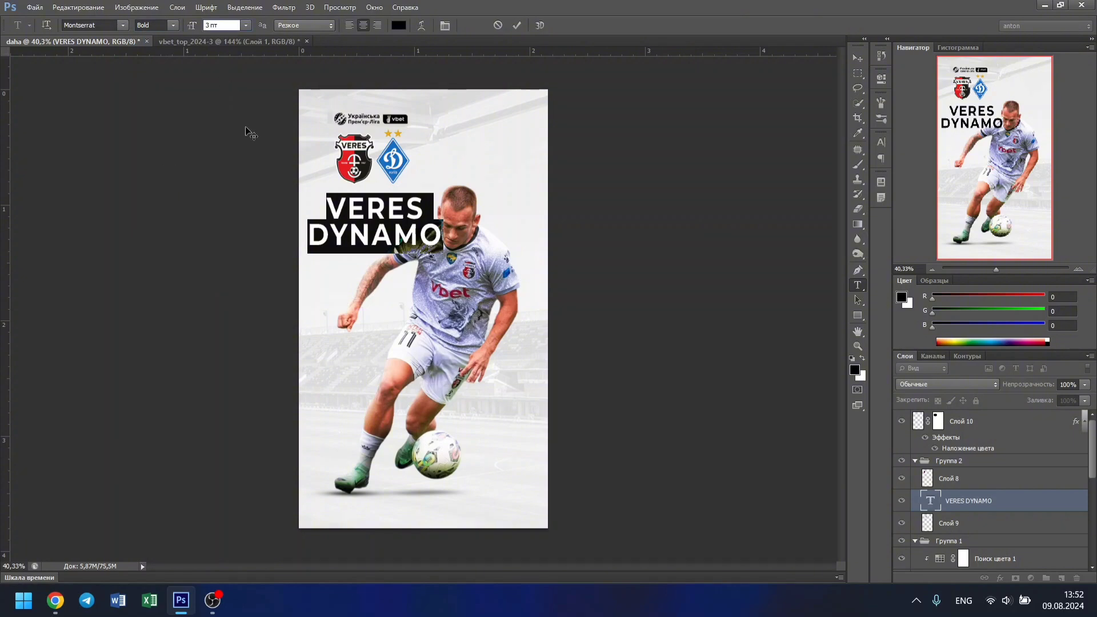
- Shrink the title, tighten its lines, and move the VERES DYNAMO layer higher in the stack
{"action": "left_click", "coordinate": [209, 25]}
{"action": "type", "text": "1,5"}
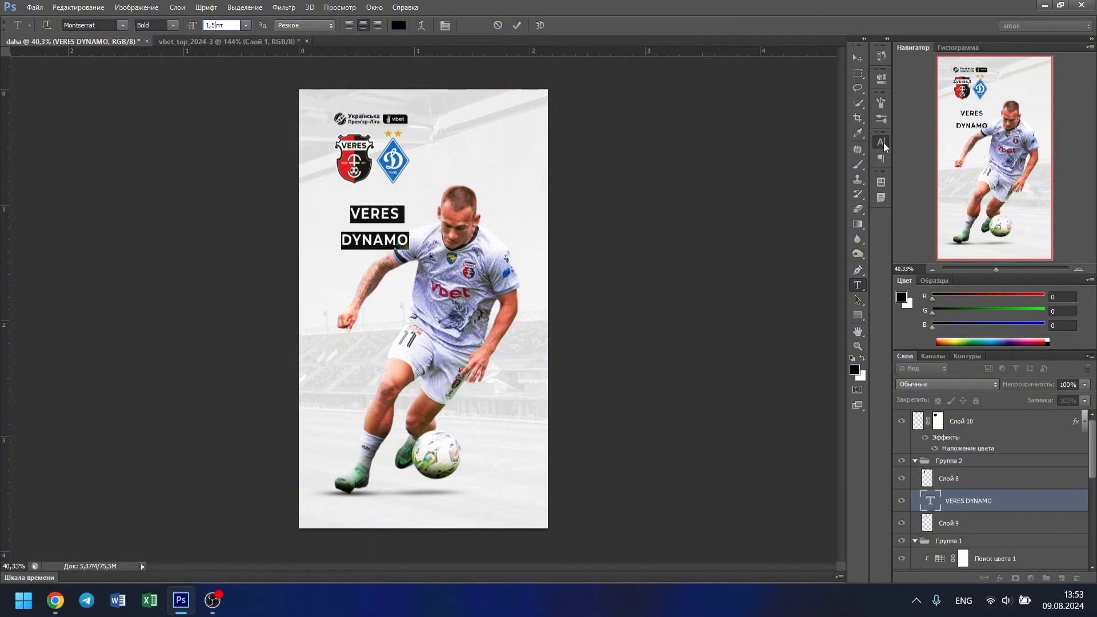
{"action": "left_click", "coordinate": [880, 143]}
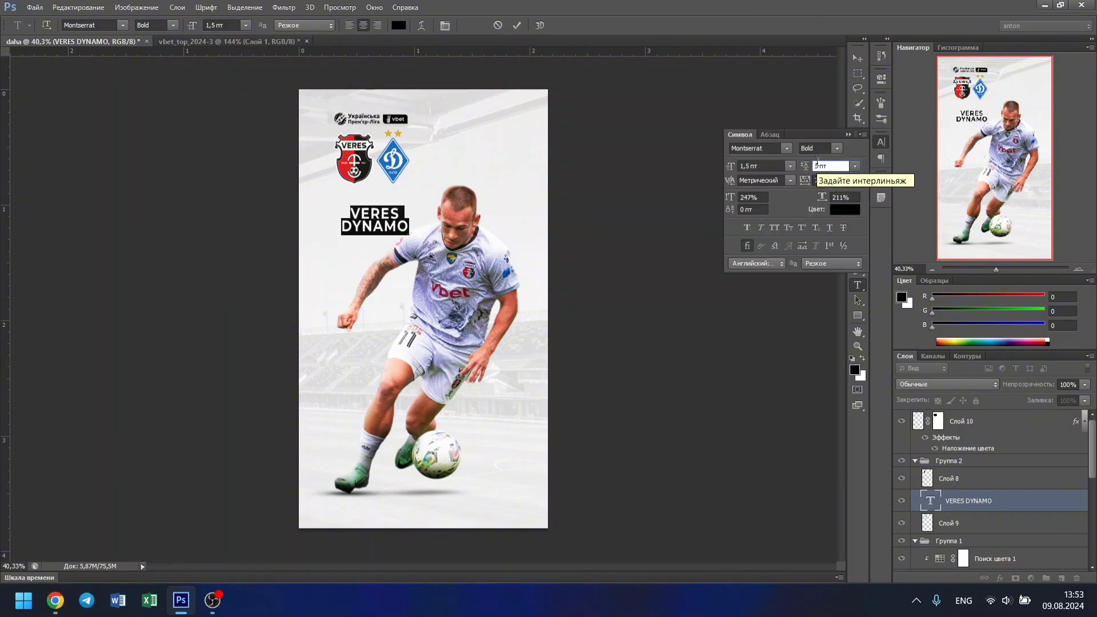
{"action": "left_click", "coordinate": [880, 143]}
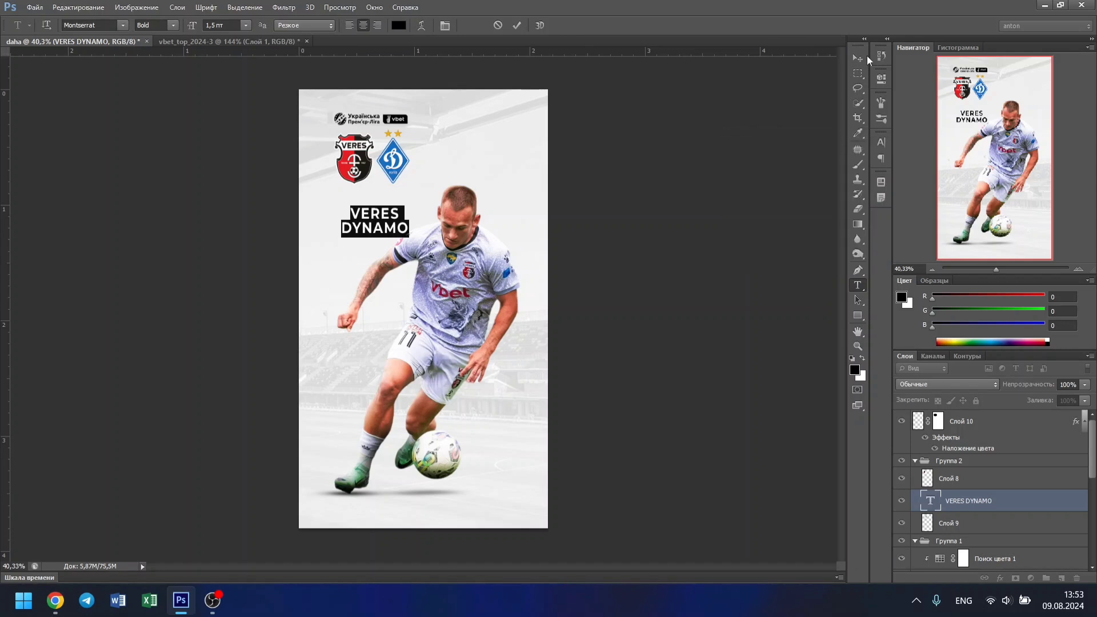
{"action": "left_click", "coordinate": [857, 58]}
{"action": "left_click_drag", "start_coordinate": [392, 231], "coordinate": [393, 215]}
- Put VERES DYNAMO above Группа 2, then enlarge the player to about 109% with a slight tilt
{"action": "left_click_drag", "start_coordinate": [970, 458], "coordinate": [972, 442]}
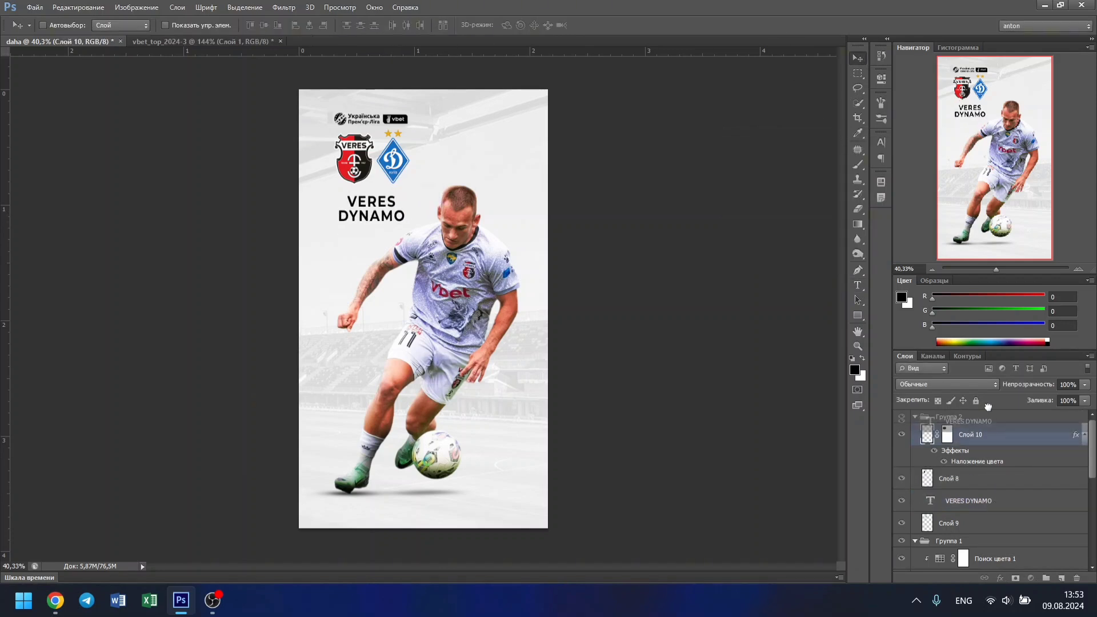
{"action": "scroll", "coordinate": [973, 443], "scroll_direction": "down", "scroll_amount": 2}
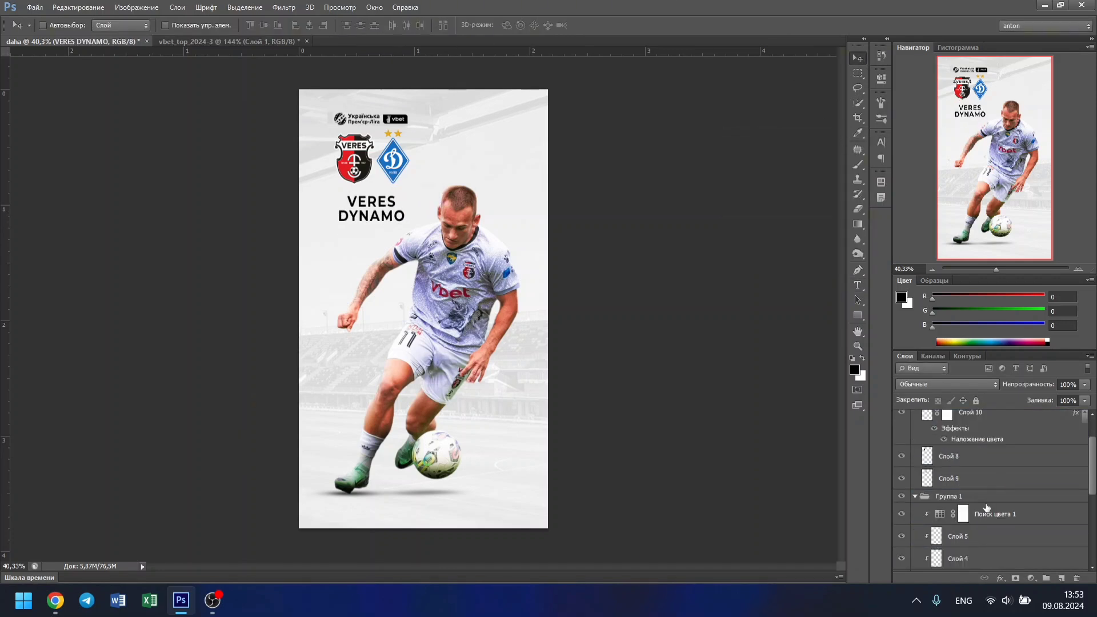
{"action": "left_click", "coordinate": [948, 496]}
{"action": "key", "text": "ctrl+t"}
{"action": "left_click_drag", "start_coordinate": [547, 184], "coordinate": [584, 136]}
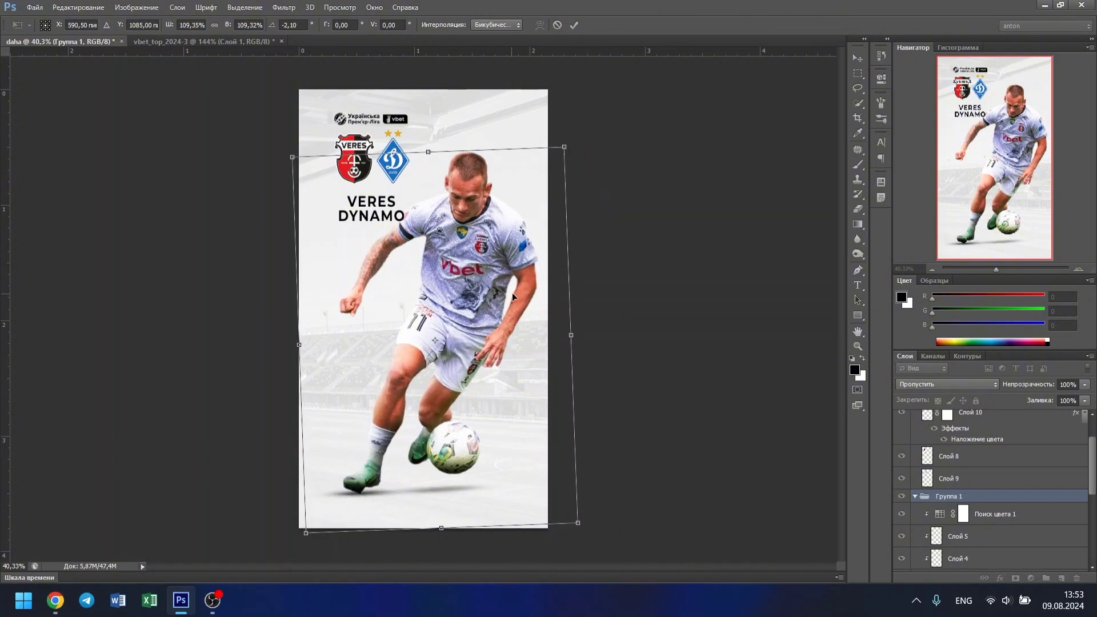
{"action": "left_click_drag", "start_coordinate": [512, 293], "coordinate": [516, 304]}
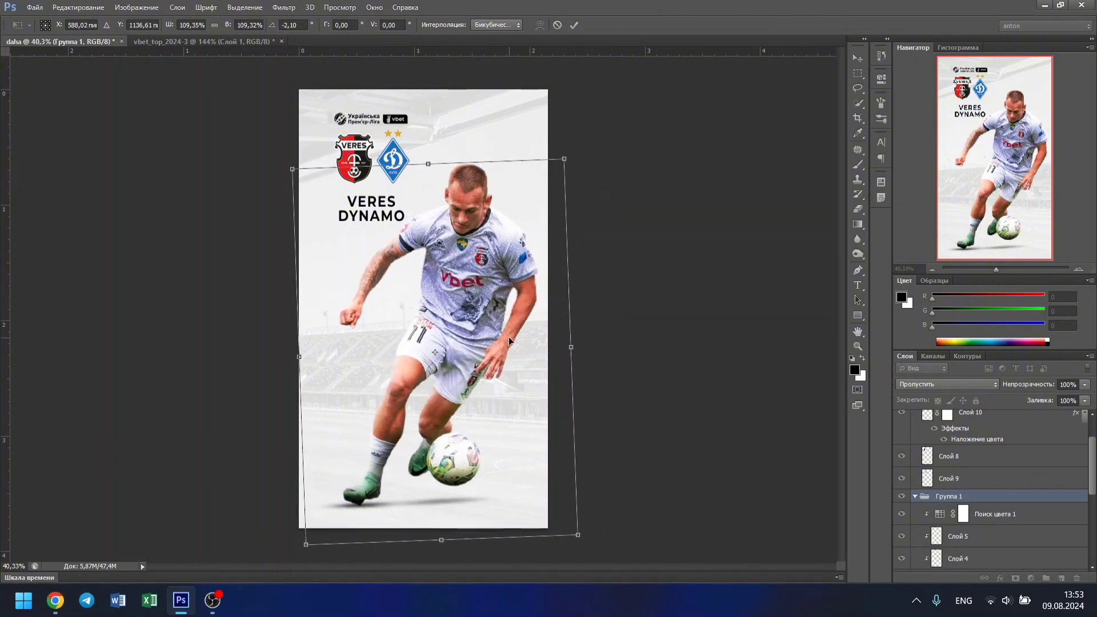
{"action": "key", "text": "Return"}
- Align the title with the crests group and shrink both together to about 72%
{"action": "scroll", "coordinate": [970, 457], "scroll_direction": "up", "scroll_amount": 2}
{"action": "left_click", "coordinate": [971, 423]}
{"action": "left_click", "coordinate": [948, 438], "text": "ctrl"}
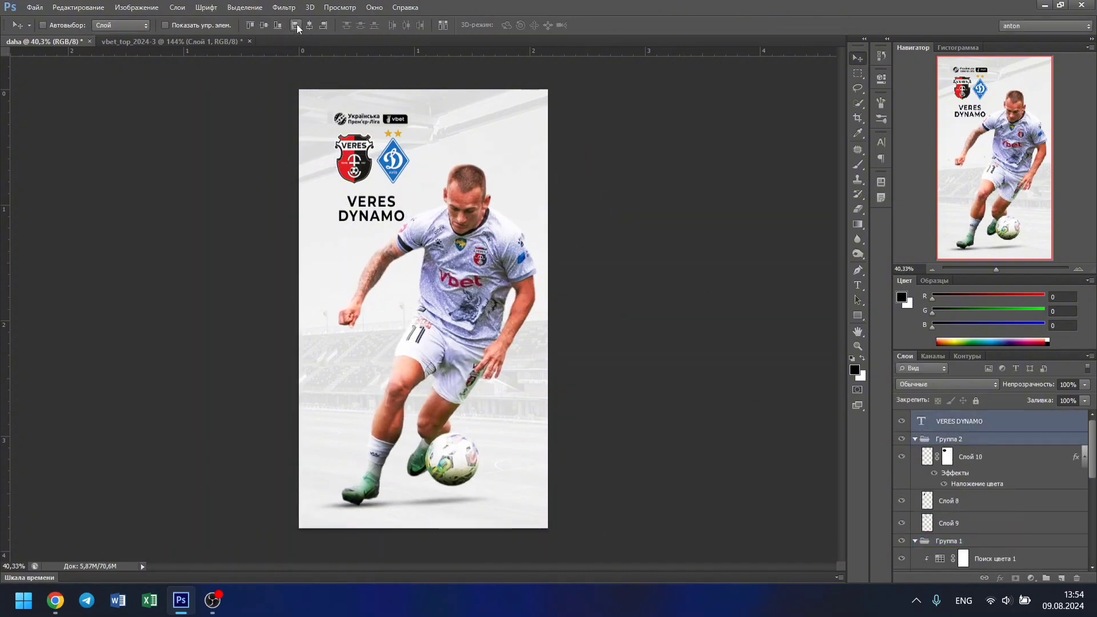
{"action": "left_click", "coordinate": [309, 25]}
{"action": "left_click", "coordinate": [915, 439]}
{"action": "key", "text": "ctrl+z"}
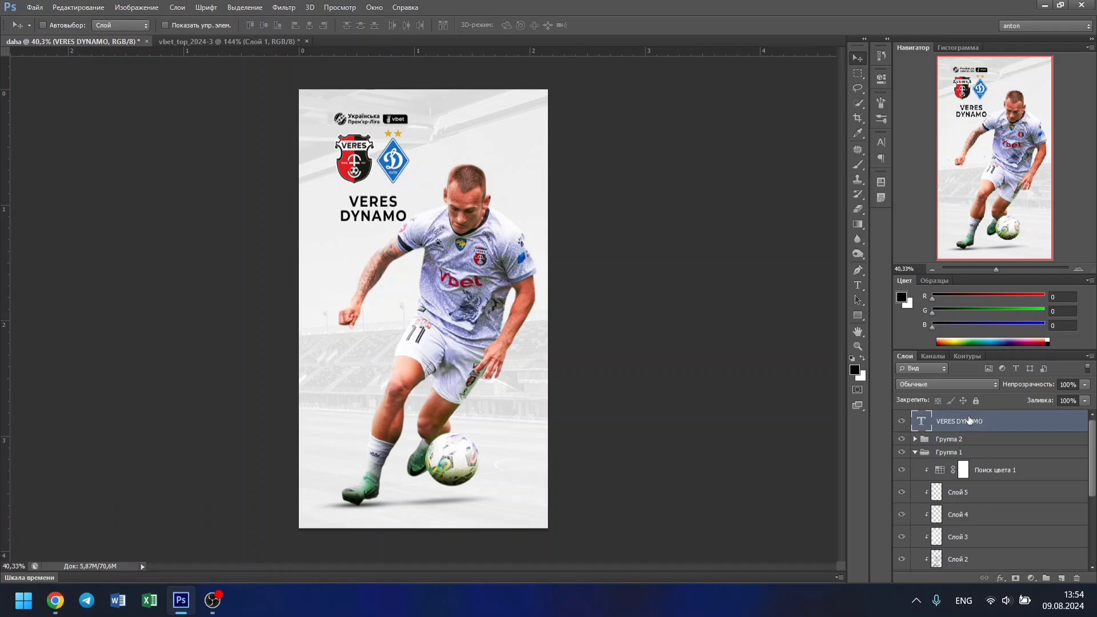
{"action": "key", "text": "ctrl+t"}
{"action": "left_click_drag", "start_coordinate": [427, 217], "coordinate": [401, 189]}
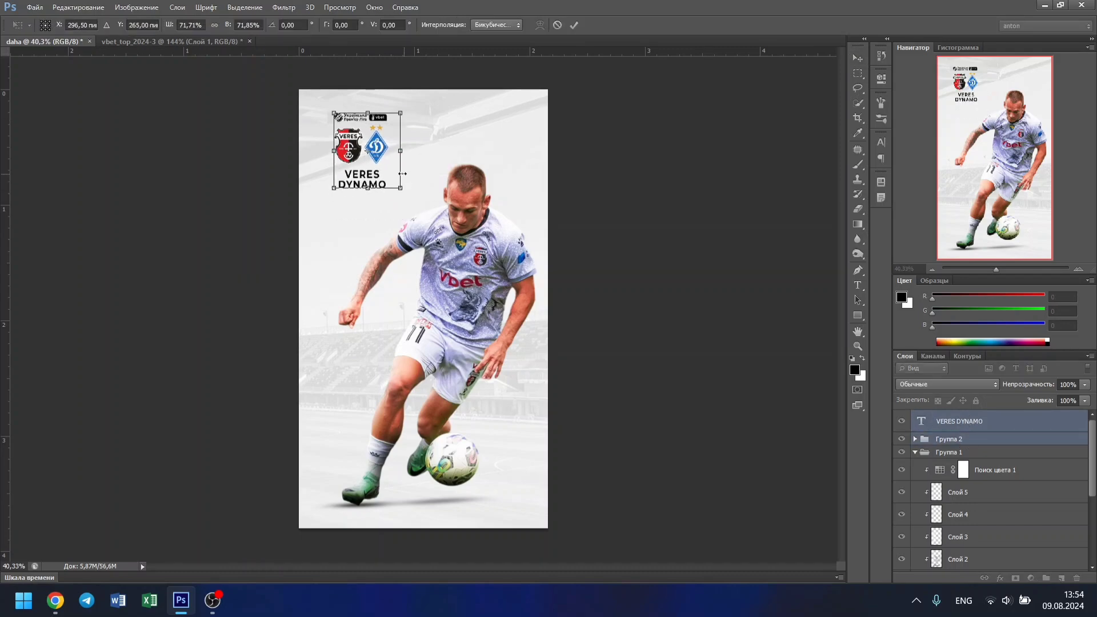
{"action": "key", "text": "Return"}
- Type the date and venue text as 09.08 - 18:00 “AVANHARD”
{"action": "left_click", "coordinate": [857, 285]}
{"action": "left_click", "coordinate": [331, 223]}
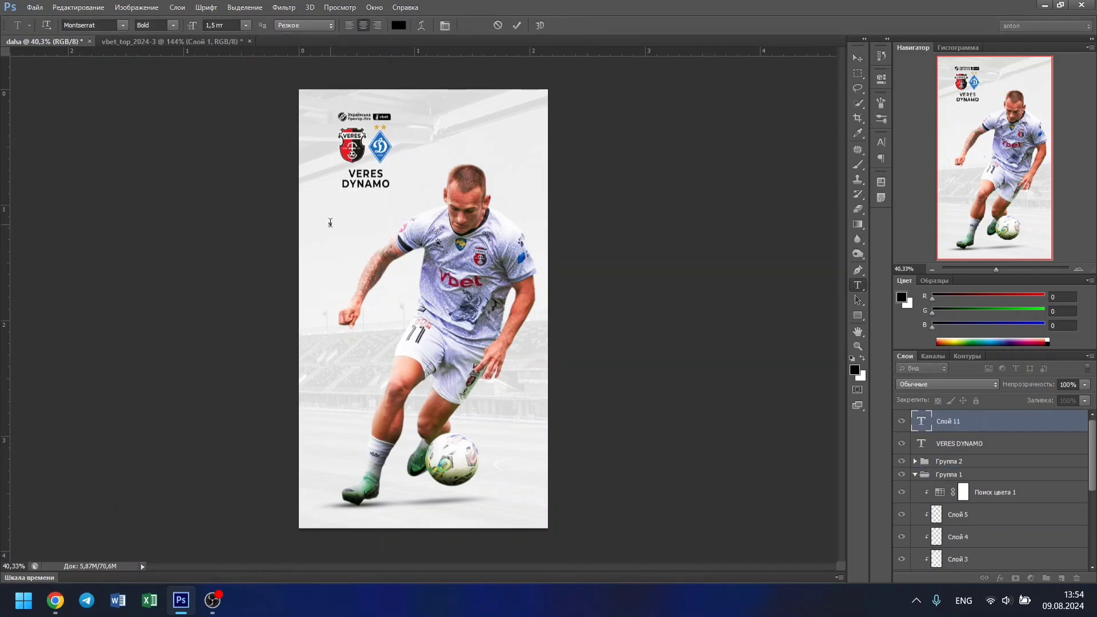
{"action": "type", "text": "09.08"}
{"action": "type", "text": " |"}
{"action": "type", "text": "FR"}
{"action": "type", "text": "IDAY"}
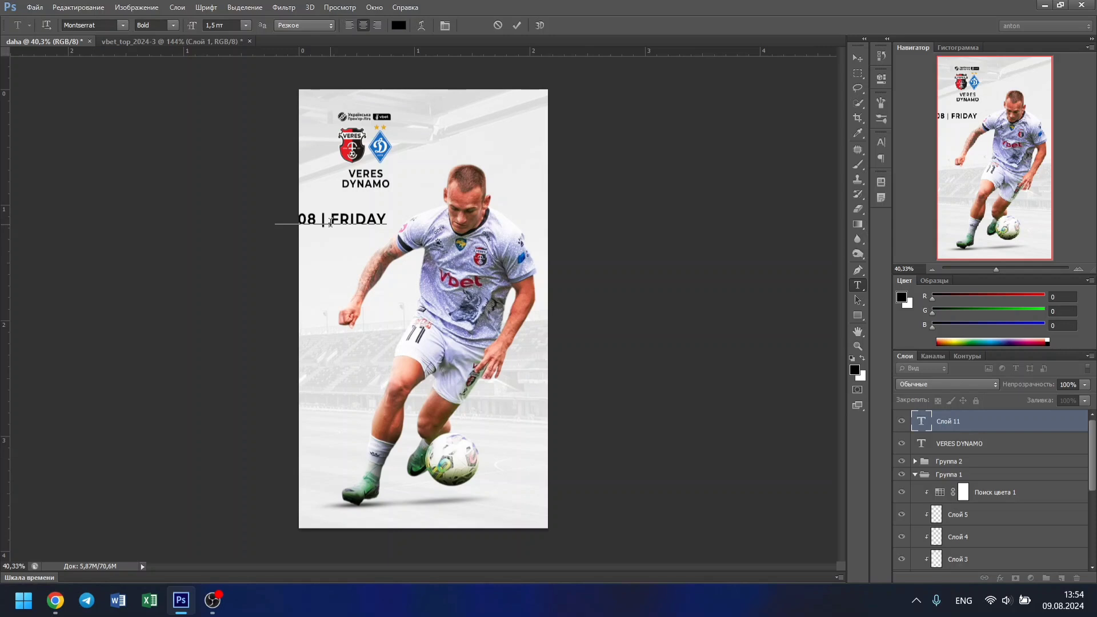
{"action": "type", "text": "18"}
{"action": "key", "text": "alt+shift"}
{"action": "type", "text": ":00"}
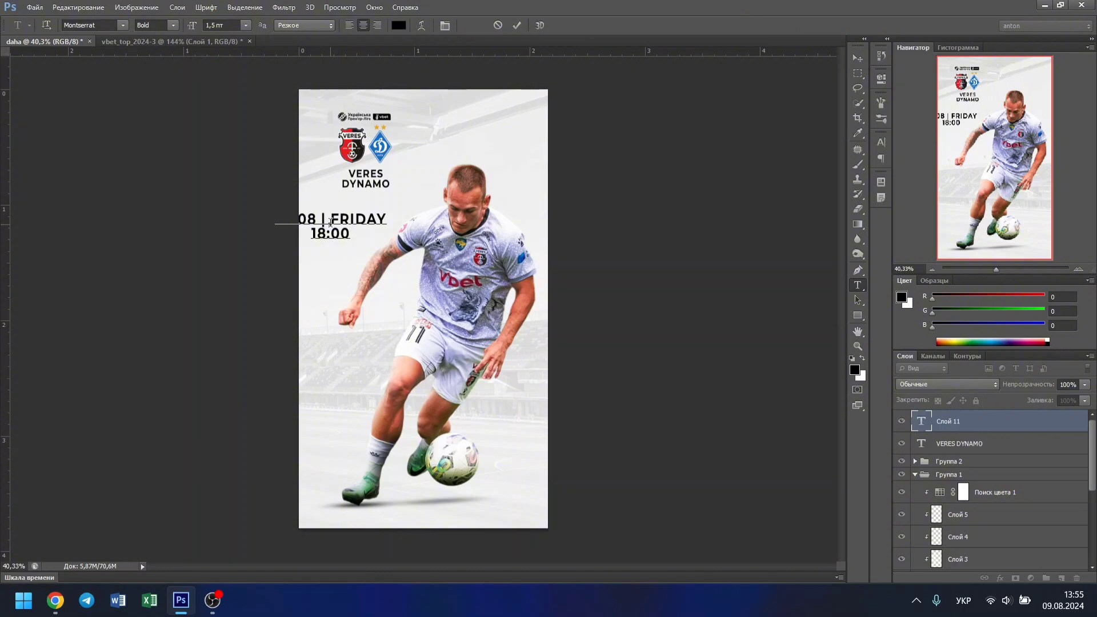
{"action": "key", "text": "BackSpace"}
{"action": "key", "text": "BackSpace"}
{"action": "key", "text": "BackSpace"}
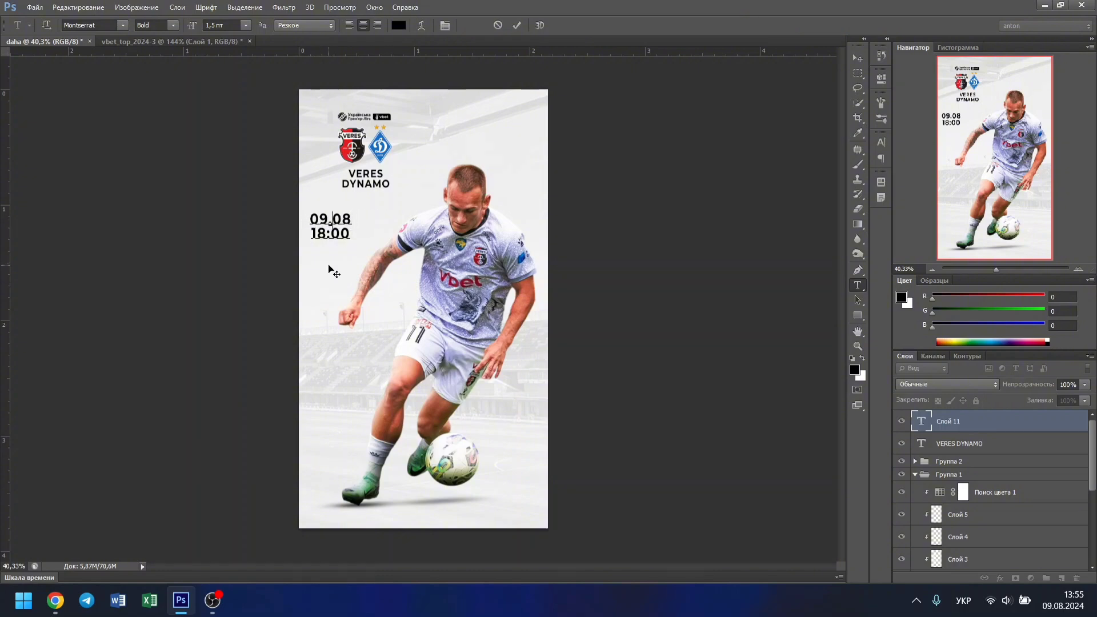
{"action": "key", "text": "End"}
{"action": "key", "text": "Delete"}
{"action": "type", "text": "- 18:00 "}
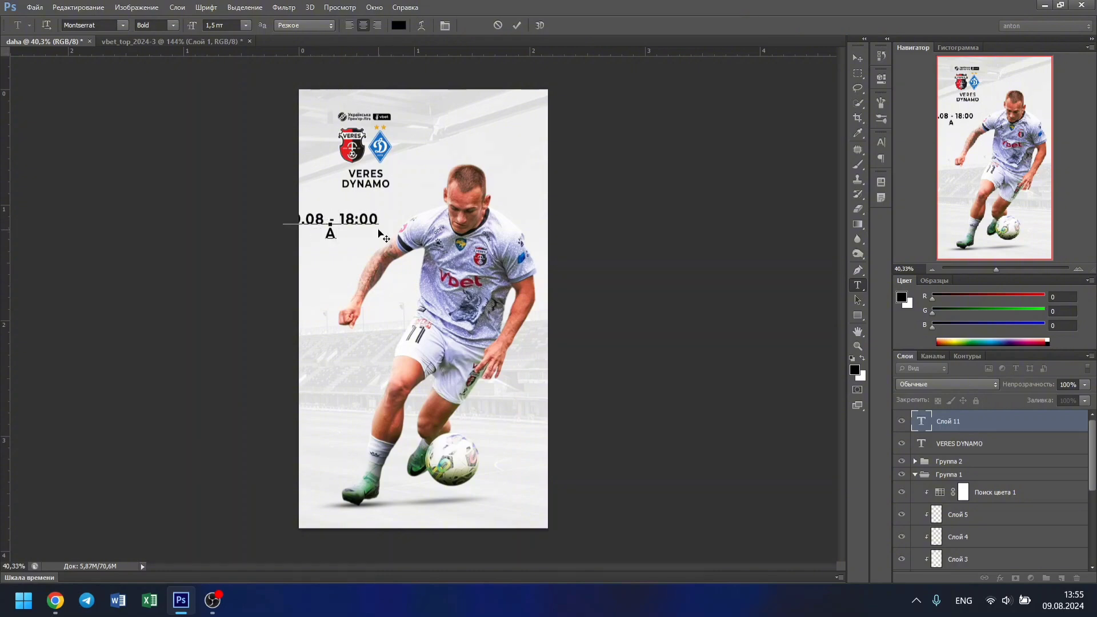
{"action": "type", "text": "VANHARD”"}
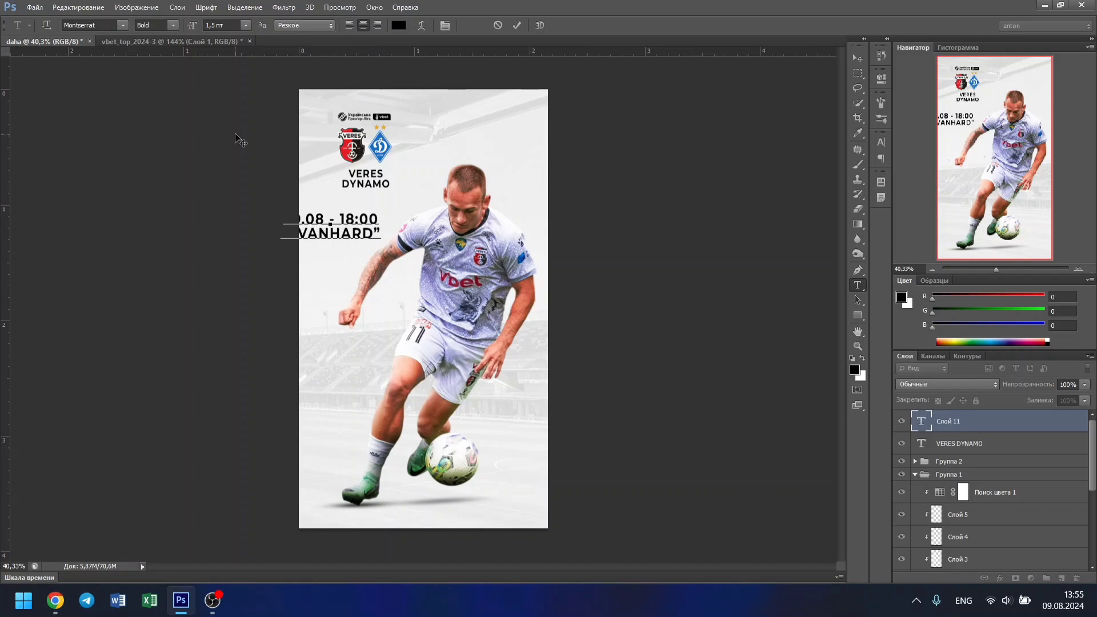
- Set the date text to 1 pt and centre it under VERES DYNAMO
{"action": "key", "text": "ctrl+a"}
{"action": "left_click", "coordinate": [220, 25]}
{"action": "type", "text": "0,5"}
{"action": "key", "text": "Return"}
{"action": "type", "text": "1"}
{"action": "key", "text": "Return"}
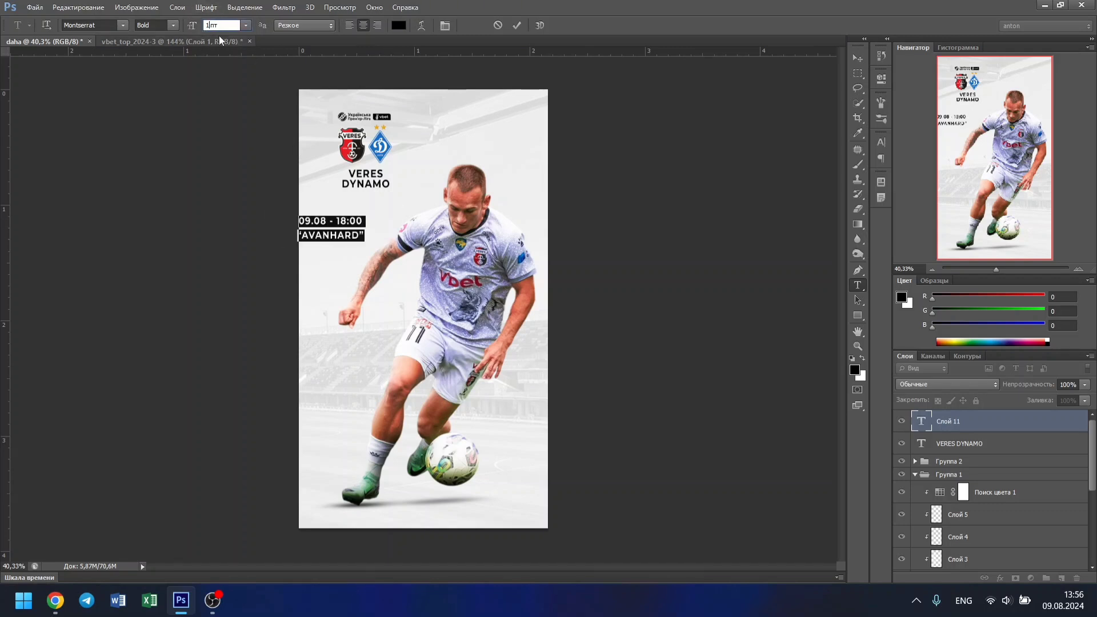
{"action": "left_click", "coordinate": [880, 142]}
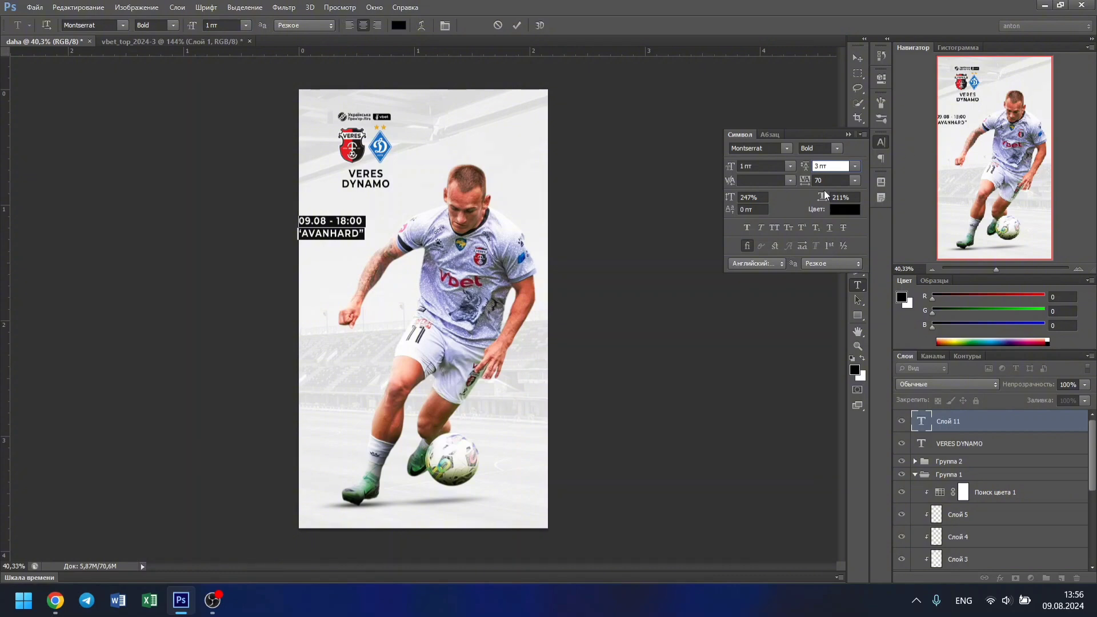
{"action": "key", "text": "v"}
{"action": "left_click_drag", "start_coordinate": [328, 226], "coordinate": [363, 204]}
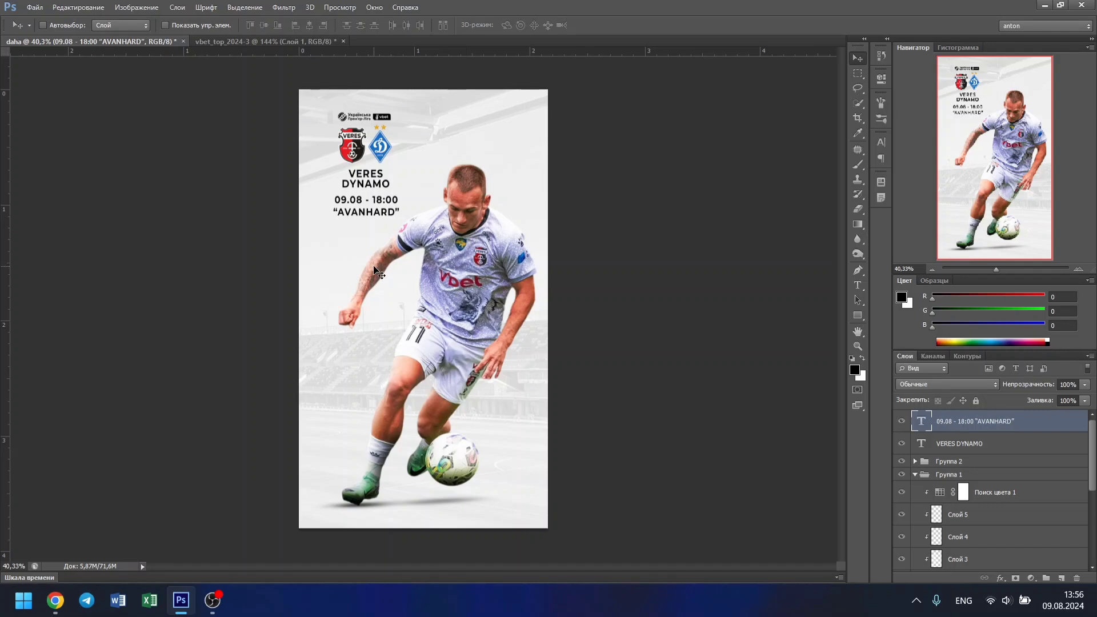
- Tighten the date-and-venue text's line spacing to 2 pt
{"action": "scroll", "coordinate": [394, 211], "scroll_direction": "up", "scroll_amount": 5}
{"action": "double_click", "coordinate": [330, 184]}
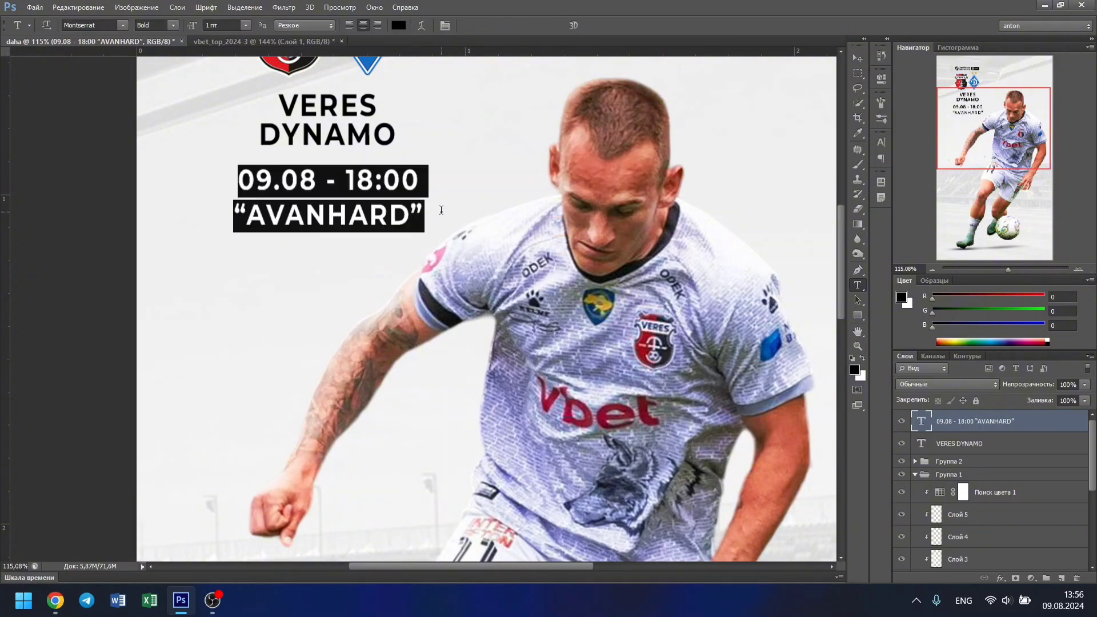
{"action": "key", "text": "ctrl+shift+period"}
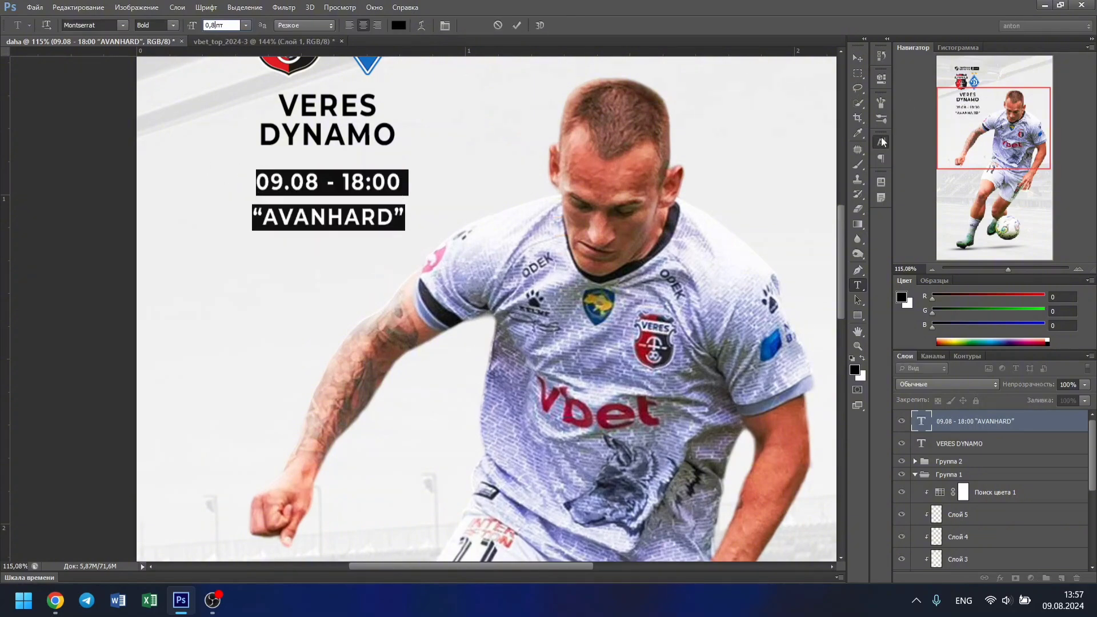
{"action": "left_click", "coordinate": [880, 142]}
{"action": "left_click", "coordinate": [822, 165]}
{"action": "type", "text": "2"}
{"action": "key", "text": "Return"}
{"action": "left_click", "coordinate": [857, 63]}
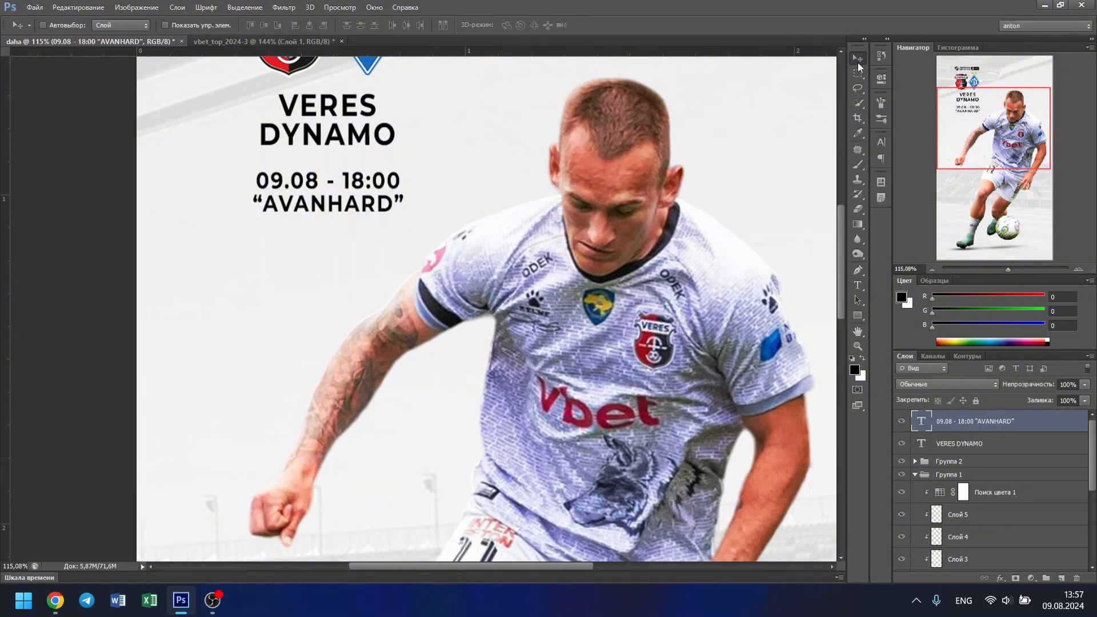
- Colour VERES red and DYNAMO blue in the title
{"action": "scroll", "coordinate": [485, 285], "scroll_direction": "down", "scroll_amount": 3}
{"action": "scroll", "coordinate": [384, 189], "scroll_direction": "up", "scroll_amount": 5}
{"action": "key", "text": "t"}
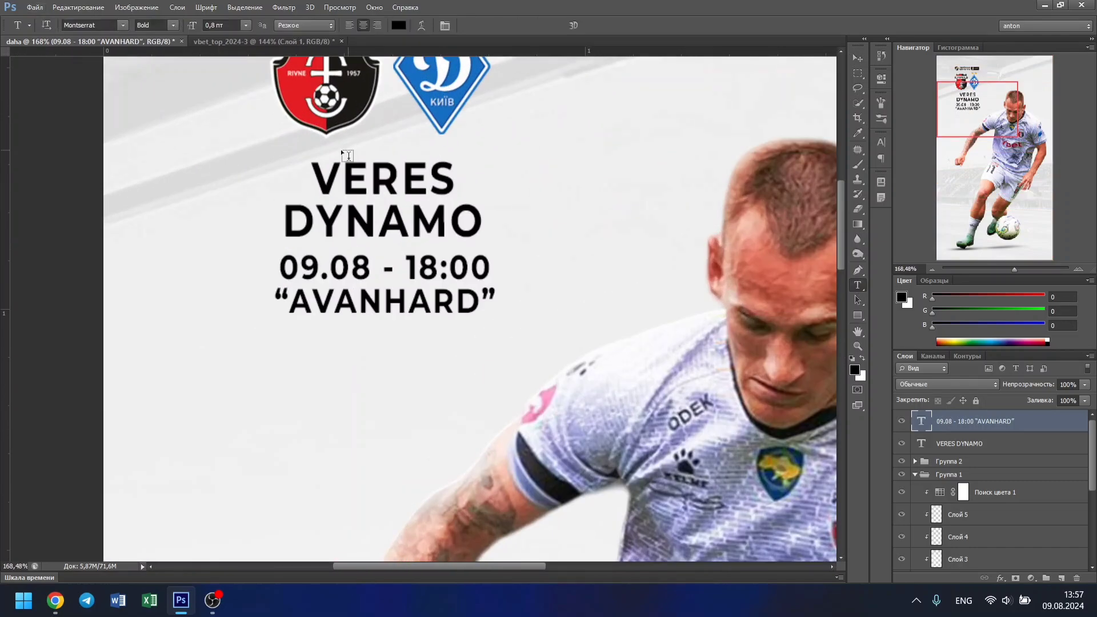
{"action": "double_click", "coordinate": [384, 180]}
{"action": "left_click", "coordinate": [399, 25]}
{"action": "left_click", "coordinate": [994, 367]}
{"action": "double_click", "coordinate": [335, 228]}
{"action": "left_click", "coordinate": [399, 25]}
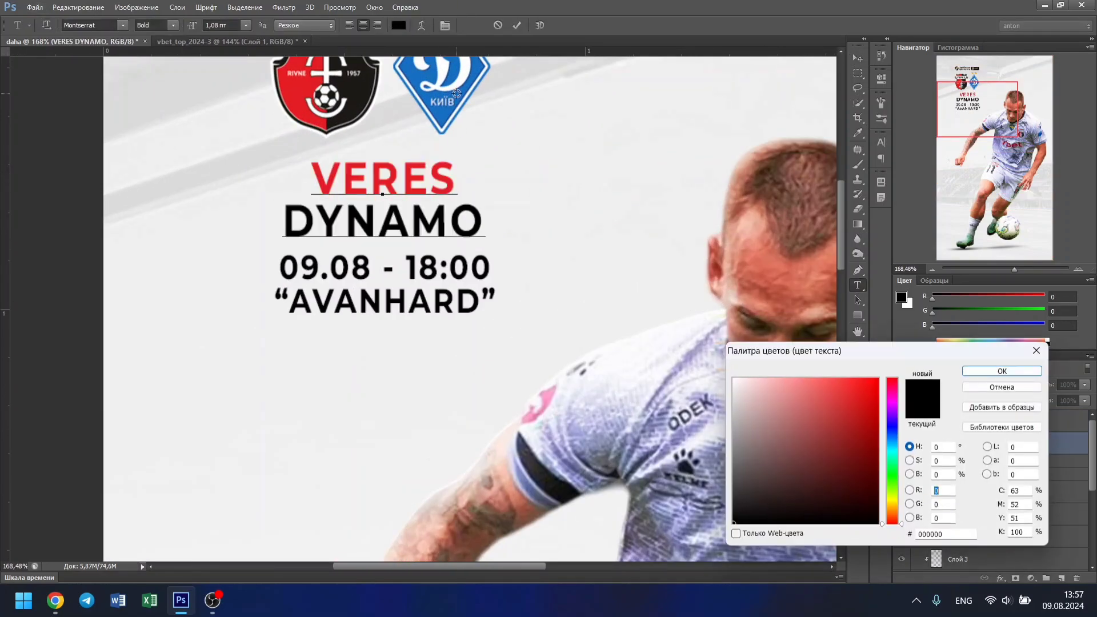
{"action": "left_click", "coordinate": [999, 360]}
{"action": "key", "text": "ctrl+Return"}
{"action": "key", "text": "ctrl+0"}
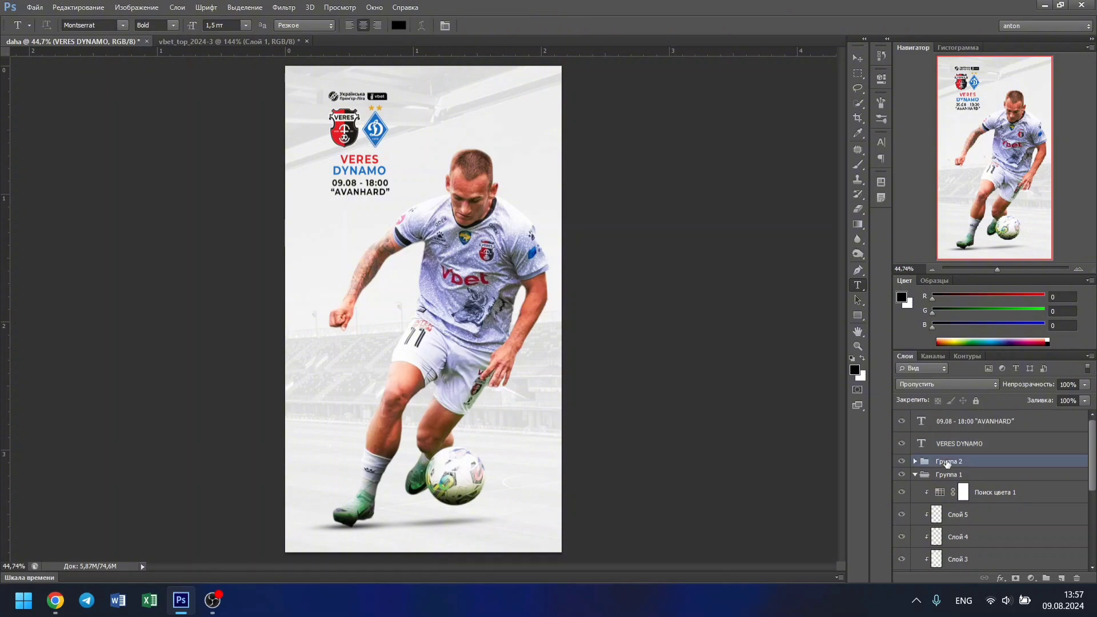
- Nudge the player image group (Группа 1) slightly left
{"action": "left_click", "coordinate": [948, 474]}
{"action": "left_click", "coordinate": [856, 58]}
{"action": "key", "text": "shift+Left"}
{"action": "key", "text": "shift+Left"}
{"action": "key", "text": "shift+Left"}
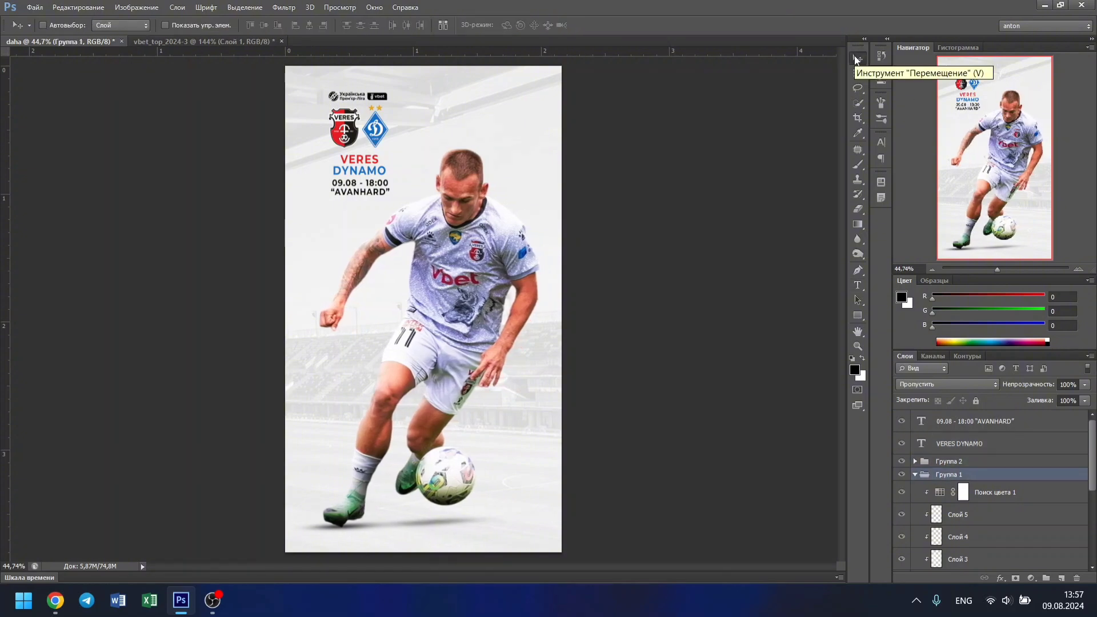
- Enlarge the crests, title and date block (Группа 2) to about 116%
{"action": "left_click", "coordinate": [948, 461]}
{"action": "left_click", "coordinate": [914, 461]}
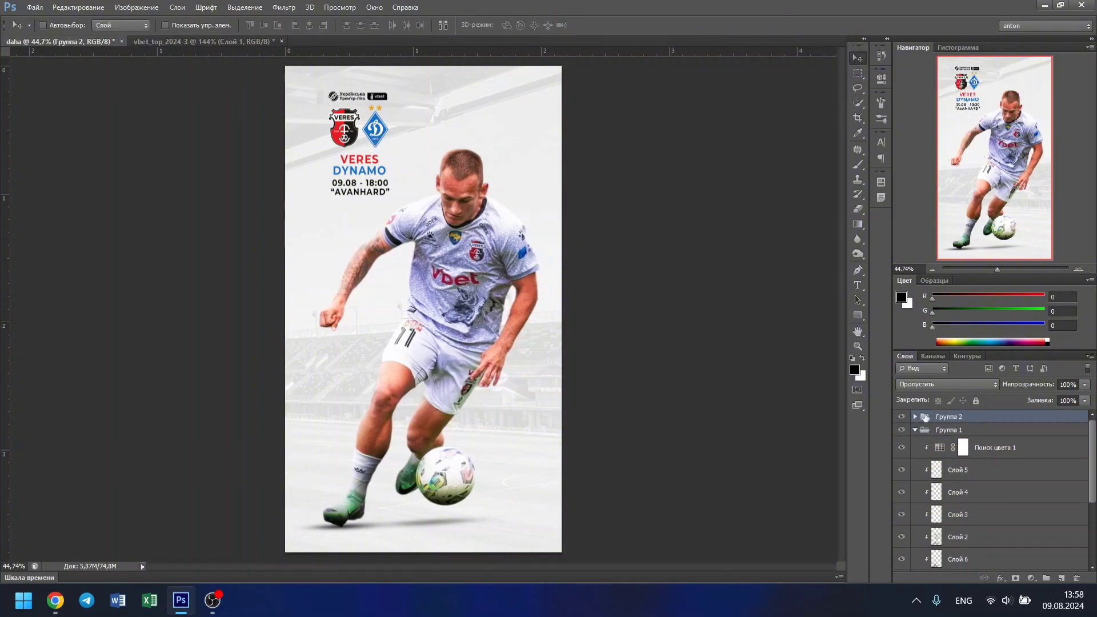
{"action": "key", "text": "ctrl+t"}
{"action": "left_click_drag", "start_coordinate": [402, 194], "coordinate": [408, 209]}
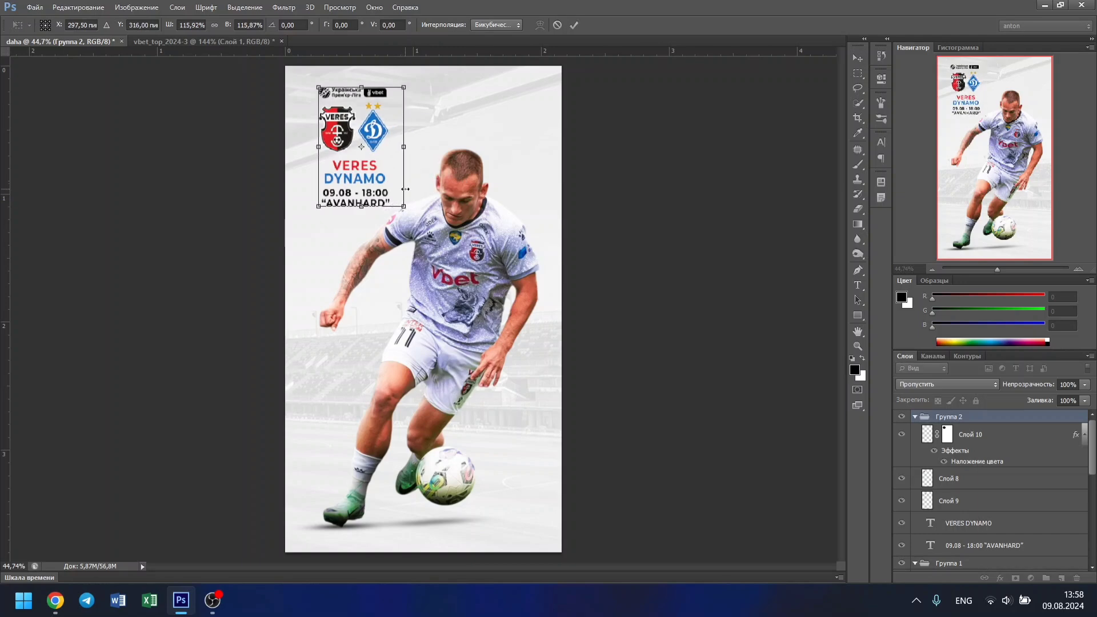
{"action": "left_click", "coordinate": [574, 25]}
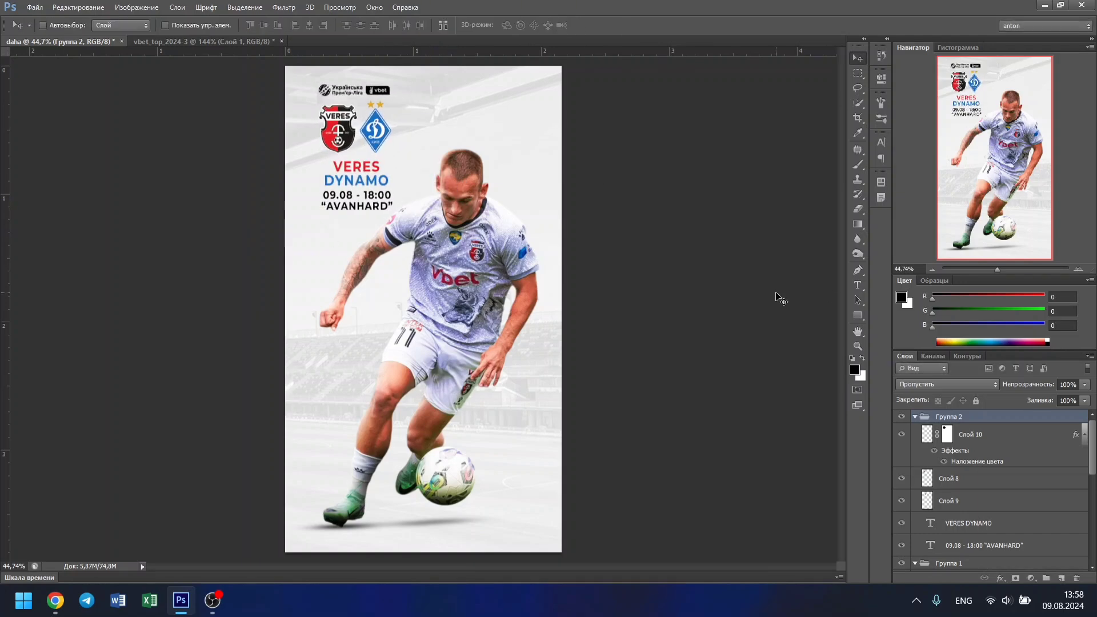
{"action": "left_click", "coordinate": [915, 416]}
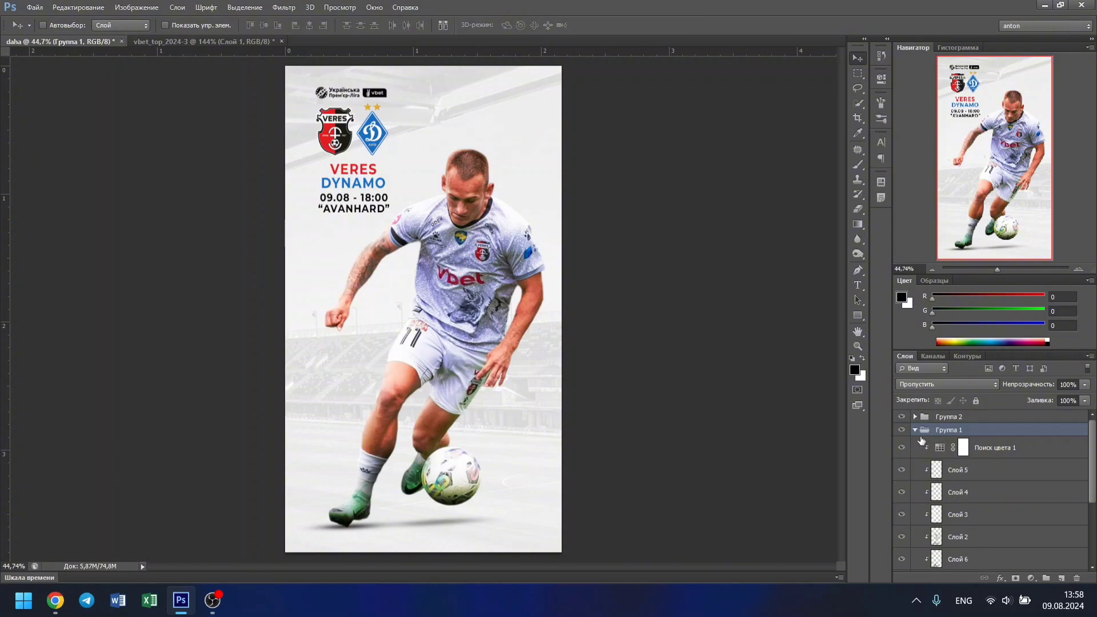
- Add a new empty layer and nudge the crests-and-title block left
{"action": "key", "text": "ctrl+minus"}
{"action": "key", "text": "ctrl+shift+alt+n"}
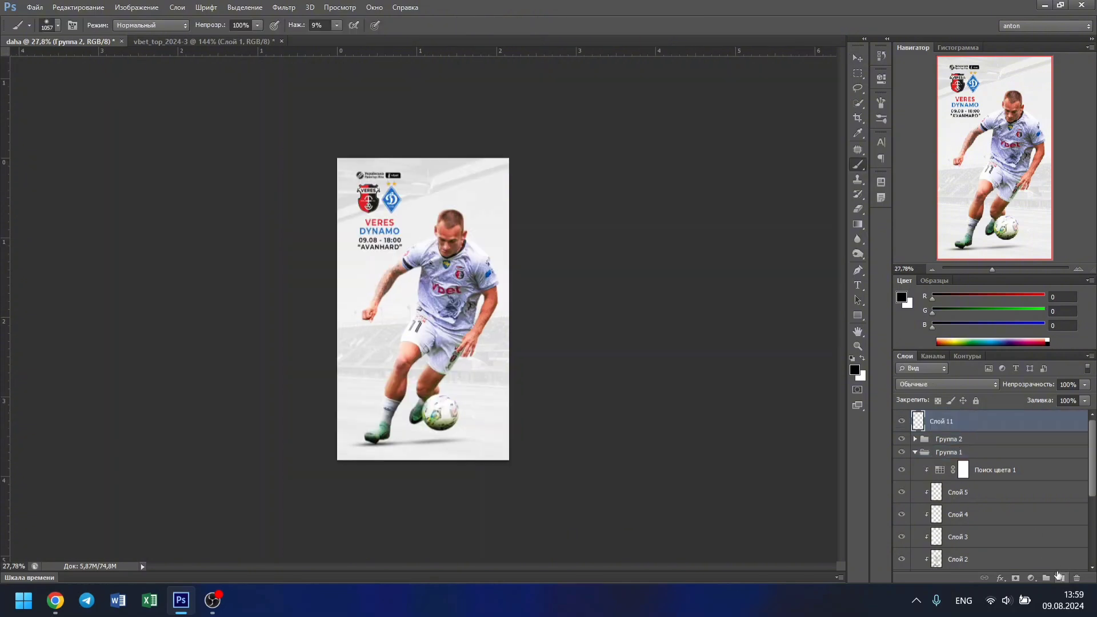
{"action": "key", "text": "b"}
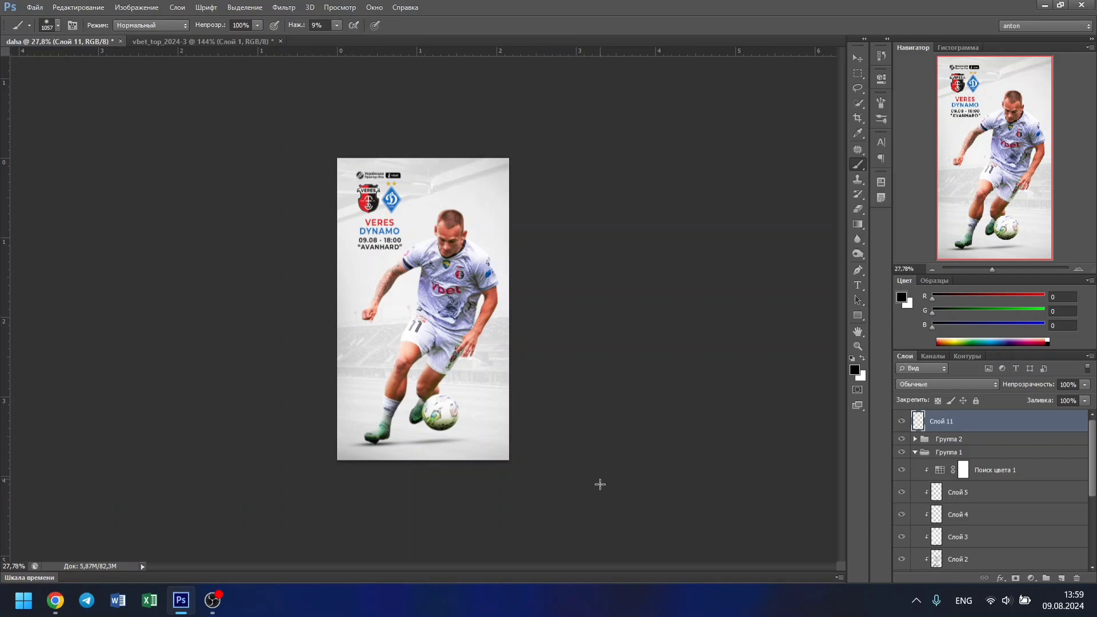
{"action": "scroll", "coordinate": [558, 313], "scroll_direction": "up", "scroll_amount": 1}
{"action": "scroll", "coordinate": [559, 313], "scroll_direction": "up", "scroll_amount": 1}
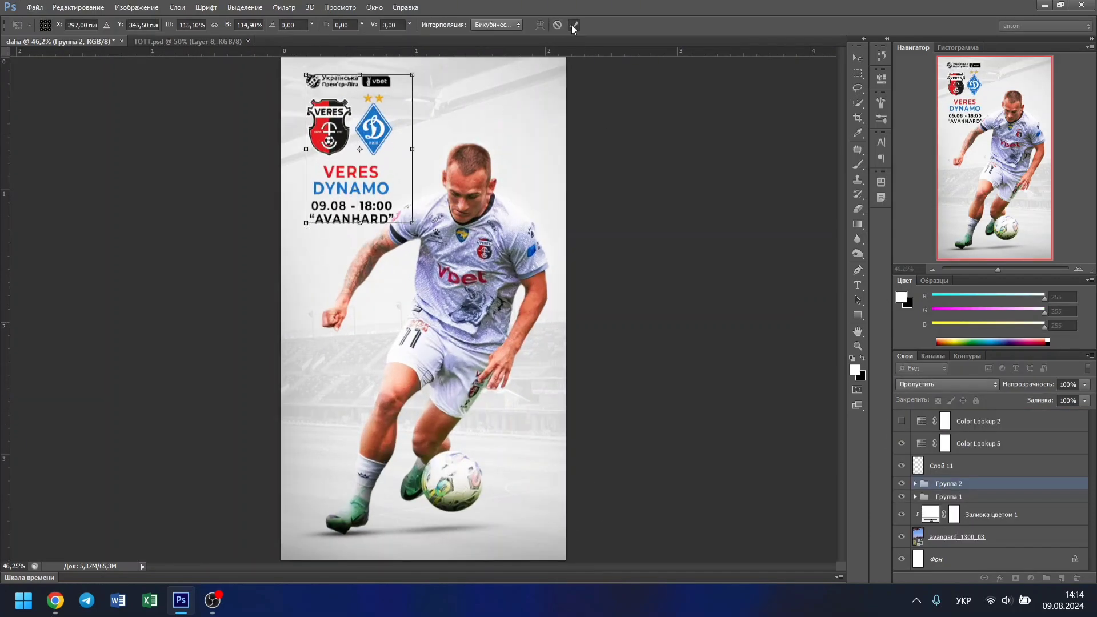
{"action": "key", "text": "shift+Left"}
{"action": "key", "text": "shift+Left"}
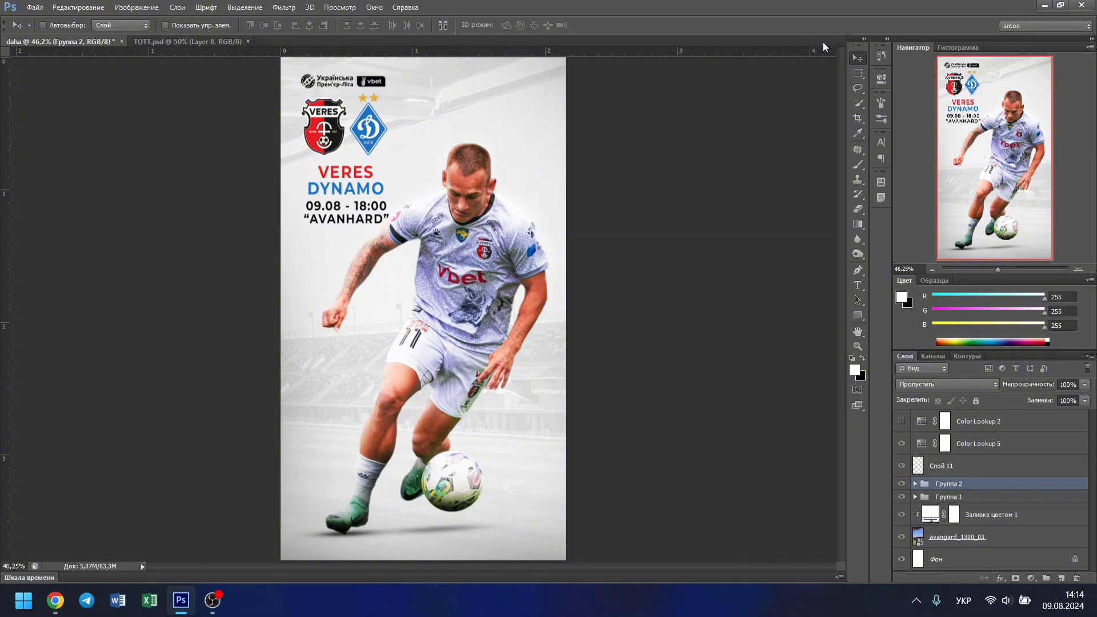
- Nudge the player image group slightly right and down
{"action": "left_click", "coordinate": [1023, 496]}
{"action": "key", "text": "shift+Right"}
{"action": "key", "text": "shift+Right"}
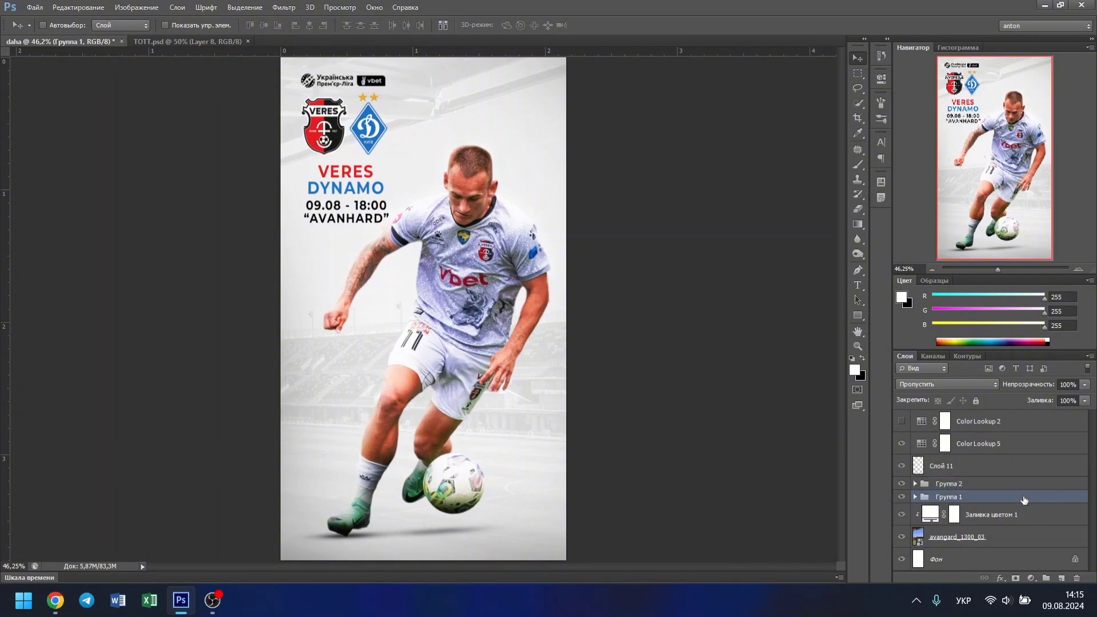
{"action": "key", "text": "Down"}
{"action": "key", "text": "Down"}
{"action": "key", "text": "Down"}
{"action": "key", "text": "Down"}
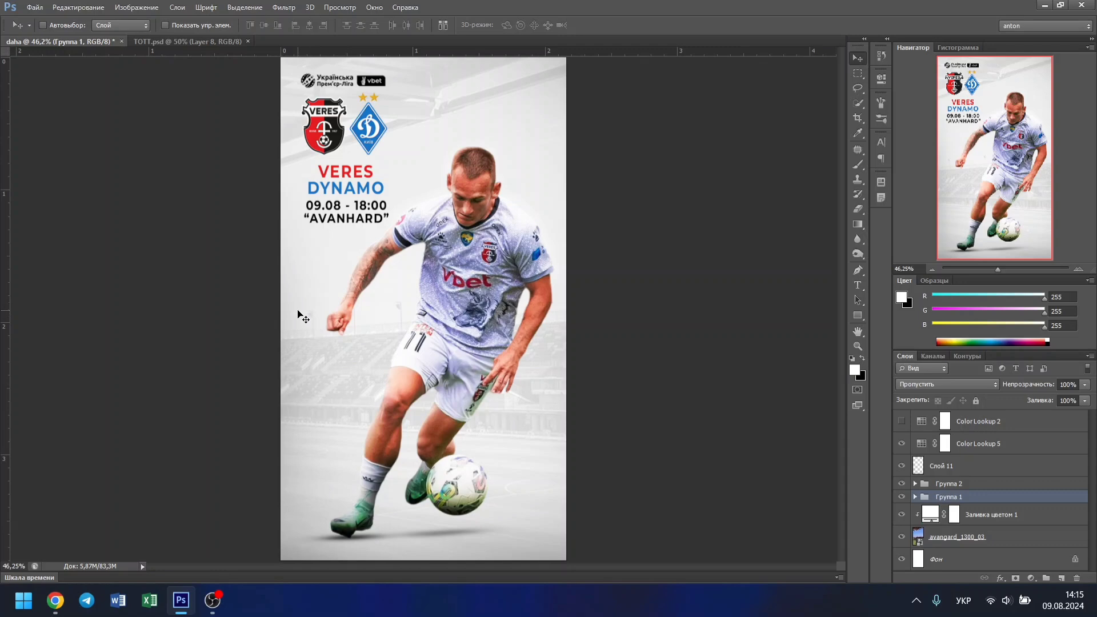
- Delete the unused Color Lookup 2 adjustment layer
{"action": "double_click", "coordinate": [902, 427]}
{"action": "left_click", "coordinate": [977, 421]}
{"action": "left_click", "coordinate": [1077, 578]}
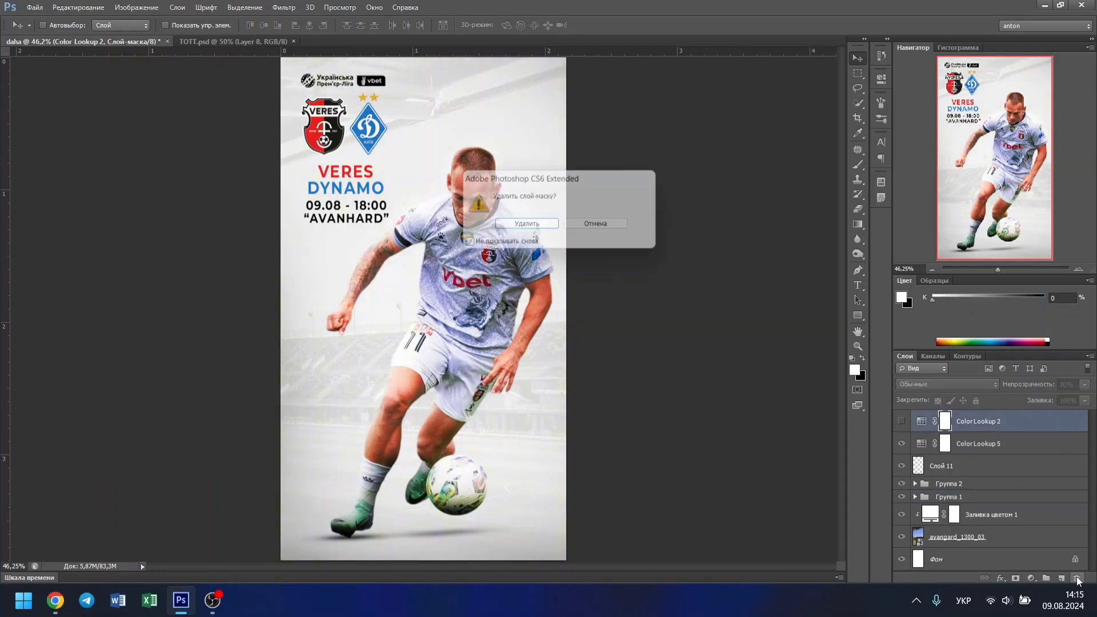
{"action": "key", "text": "Return"}
{"action": "left_click", "coordinate": [1078, 579]}
{"action": "key", "text": "Return"}
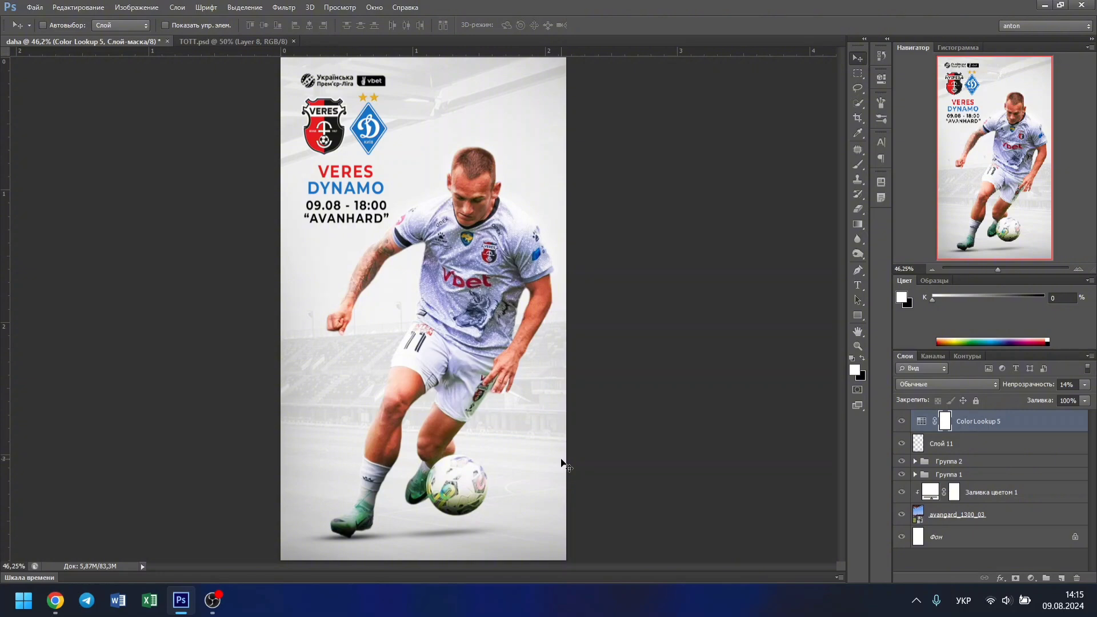
{"action": "left_click", "coordinate": [857, 315]}
- Draw a rectangle fitted to the whole canvas and set its fill to 0%
{"action": "scroll", "coordinate": [422, 308], "scroll_direction": "down", "scroll_amount": 1}
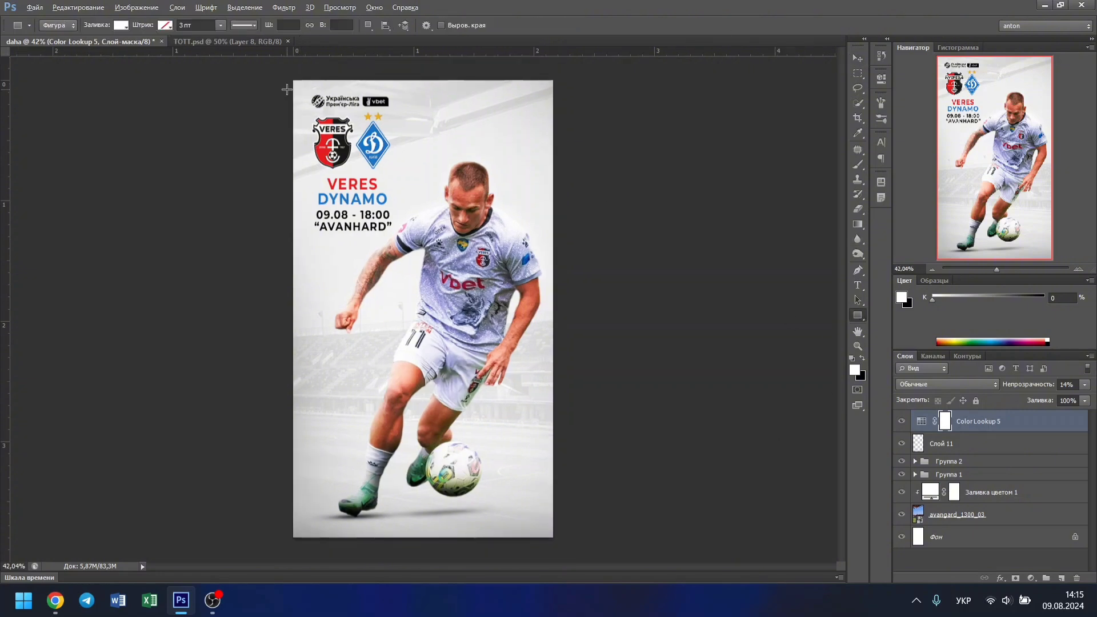
{"action": "left_click_drag", "start_coordinate": [292, 73], "coordinate": [559, 545]}
{"action": "key", "text": "ctrl+t"}
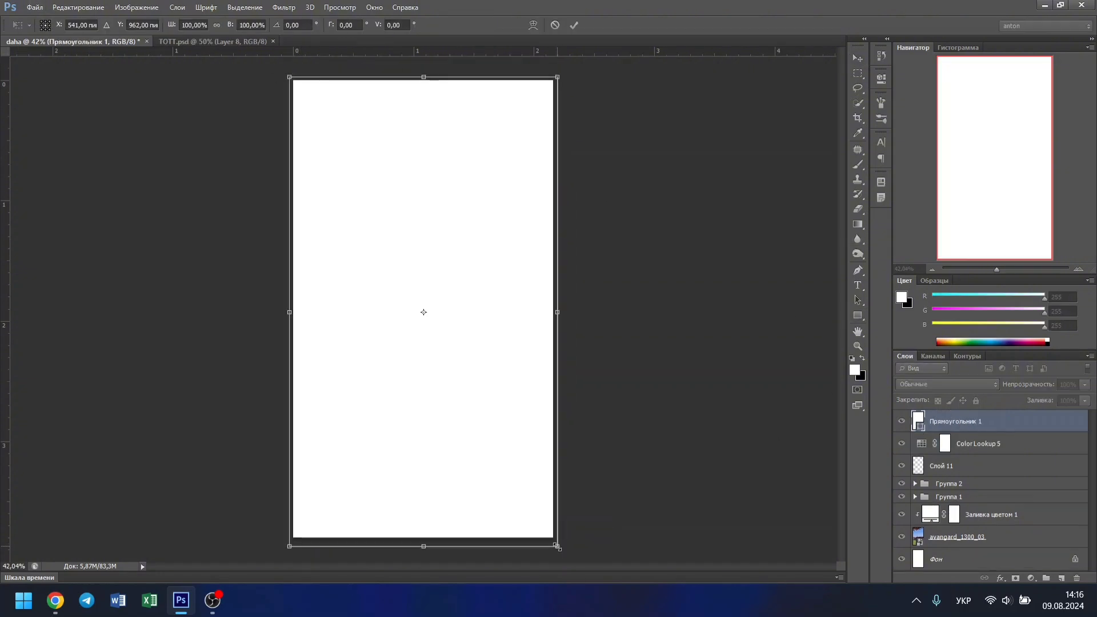
{"action": "left_click_drag", "start_coordinate": [559, 312], "coordinate": [552, 312]}
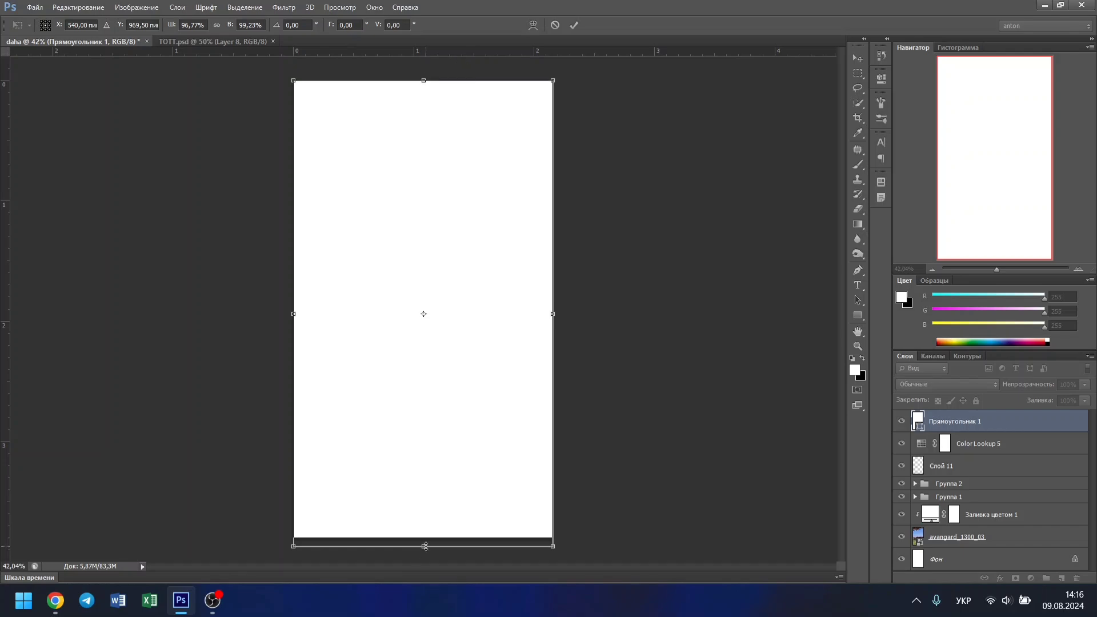
{"action": "left_click", "coordinate": [574, 25]}
{"action": "left_click_drag", "start_coordinate": [1039, 404], "coordinate": [970, 404]}
- Add an inside-positioned Stroke layer style to the rectangle
{"action": "double_click", "coordinate": [1028, 421]}
{"action": "left_click", "coordinate": [610, 358]}
{"action": "left_click", "coordinate": [835, 328]}
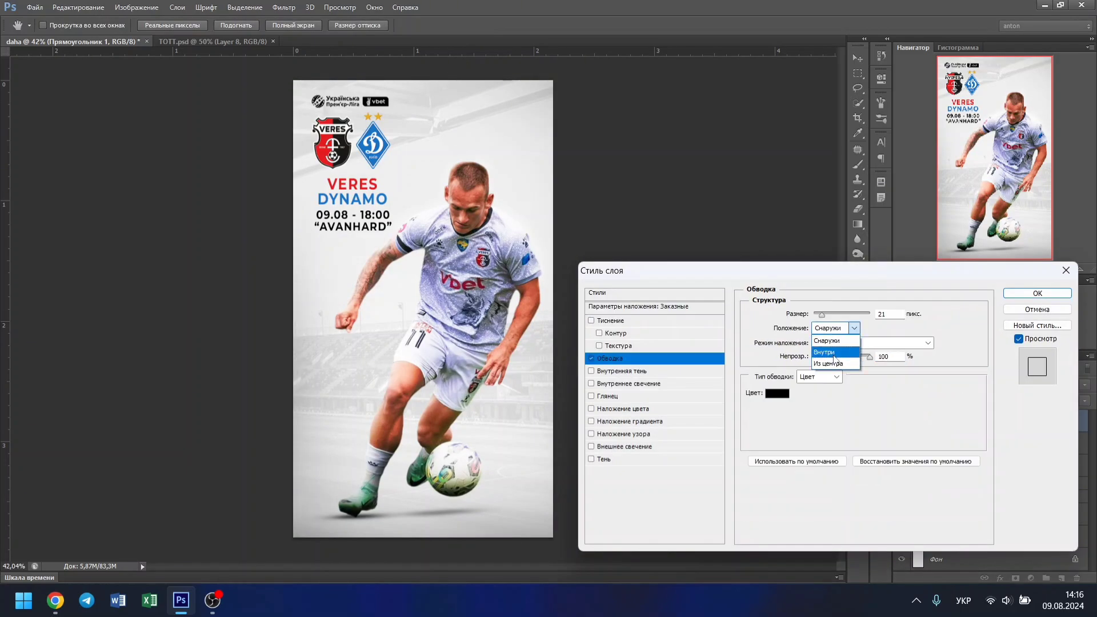
{"action": "left_click", "coordinate": [822, 345]}
{"action": "left_click", "coordinate": [766, 390]}
- Make the stroke a 15 px red-to-black gradient
{"action": "left_click", "coordinate": [997, 388]}
{"action": "left_click", "coordinate": [834, 377]}
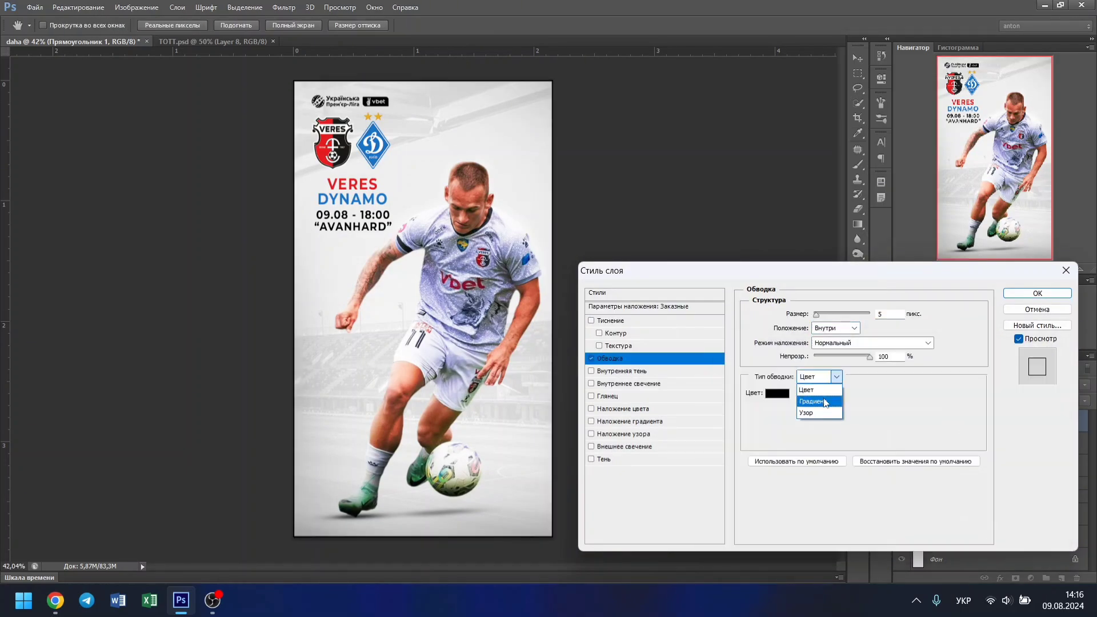
{"action": "left_click", "coordinate": [828, 400]}
{"action": "left_click", "coordinate": [845, 394]}
{"action": "double_click", "coordinate": [609, 381]}
{"action": "left_click", "coordinate": [352, 184]}
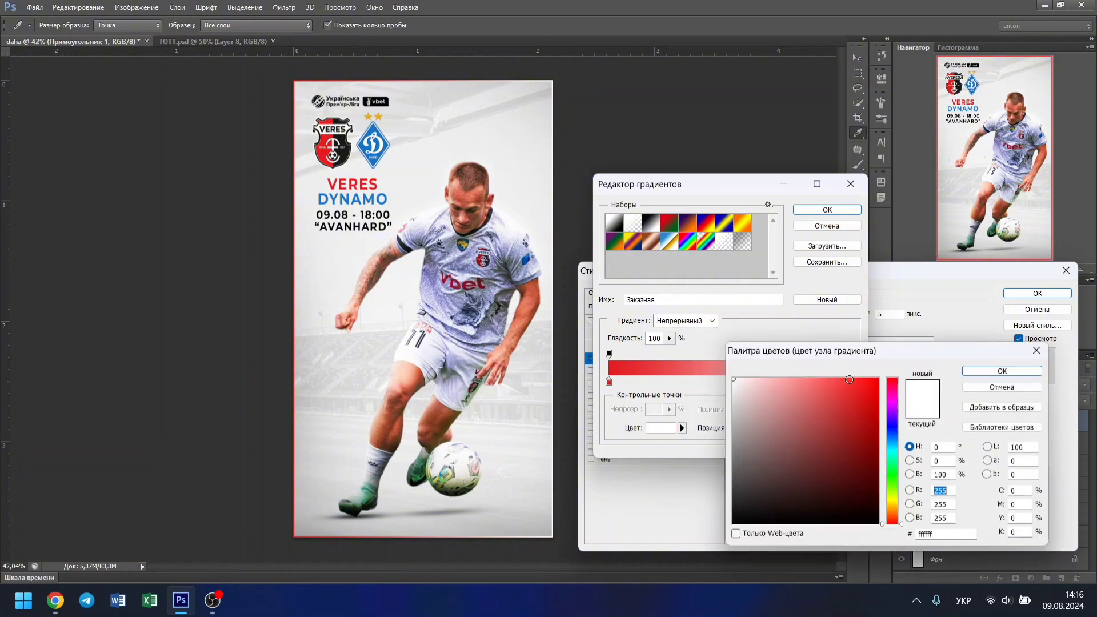
{"action": "left_click", "coordinate": [1002, 371]}
{"action": "left_click", "coordinate": [806, 209]}
{"action": "double_click", "coordinate": [892, 314]}
{"action": "type", "text": "10"}
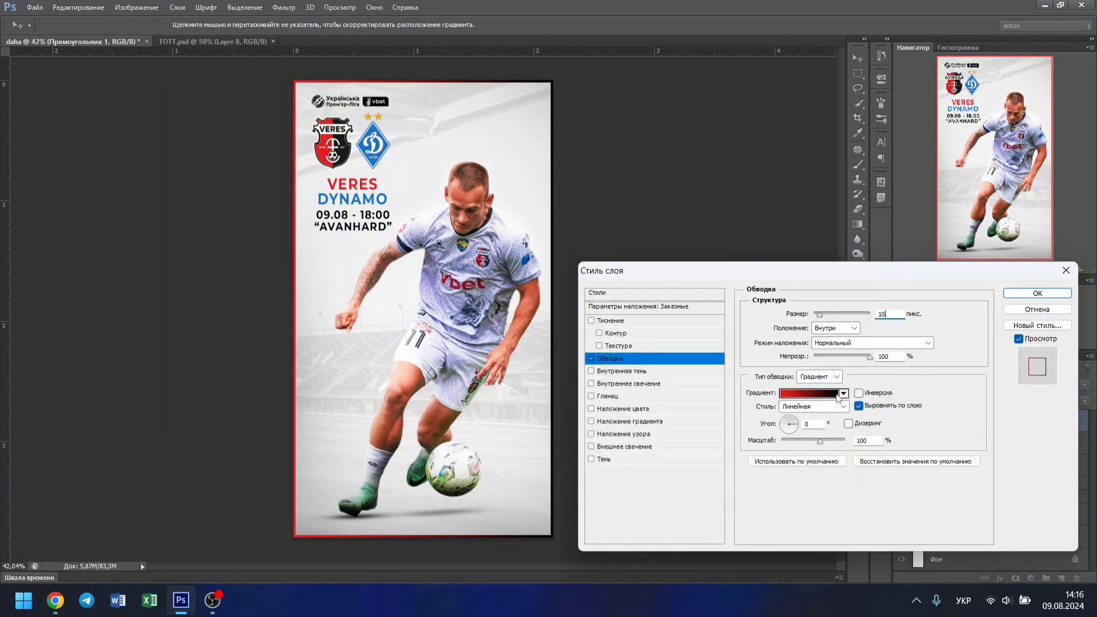
{"action": "key", "text": "BackSpace"}
{"action": "type", "text": "5"}
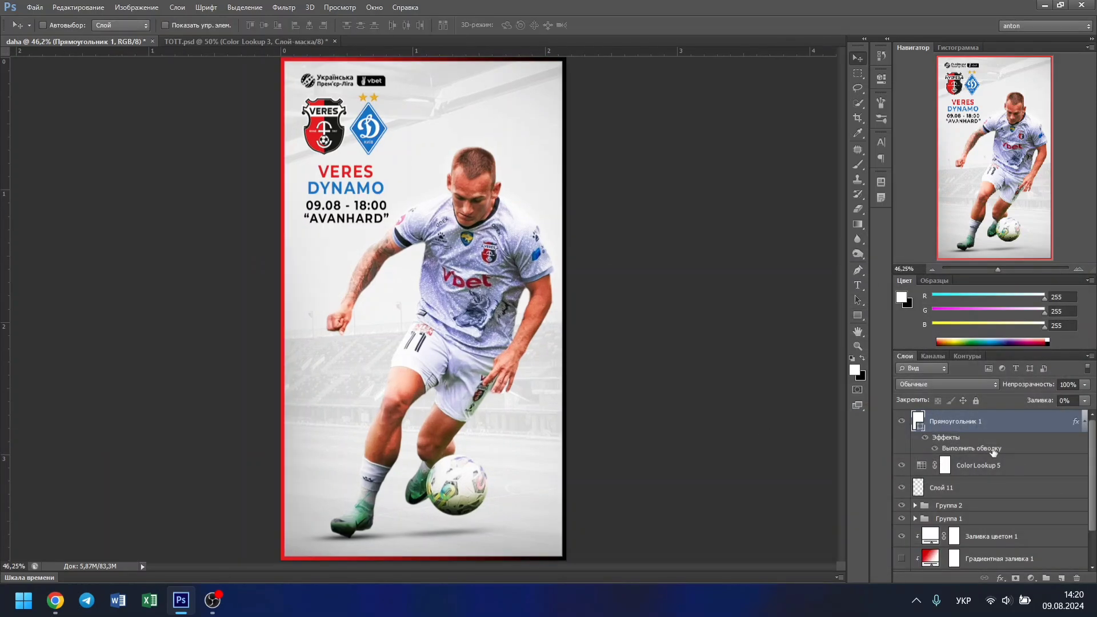
- Change the frame stroke to solid red
{"action": "double_click", "coordinate": [993, 448]}
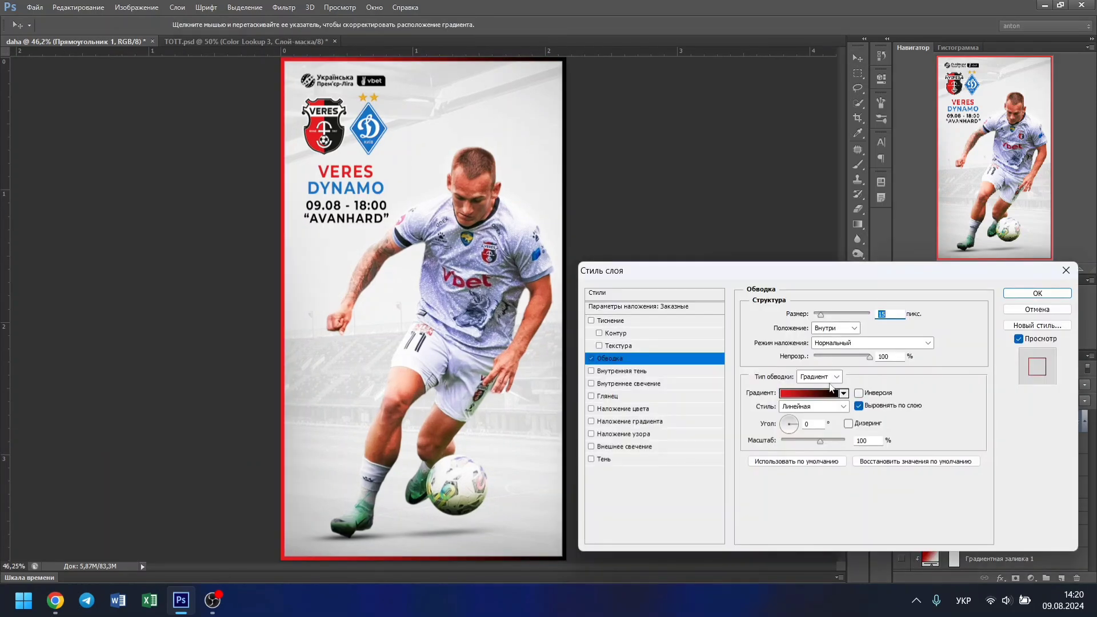
{"action": "left_click", "coordinate": [777, 393]}
{"action": "left_click", "coordinate": [1023, 350]}
{"action": "left_click", "coordinate": [1034, 307]}
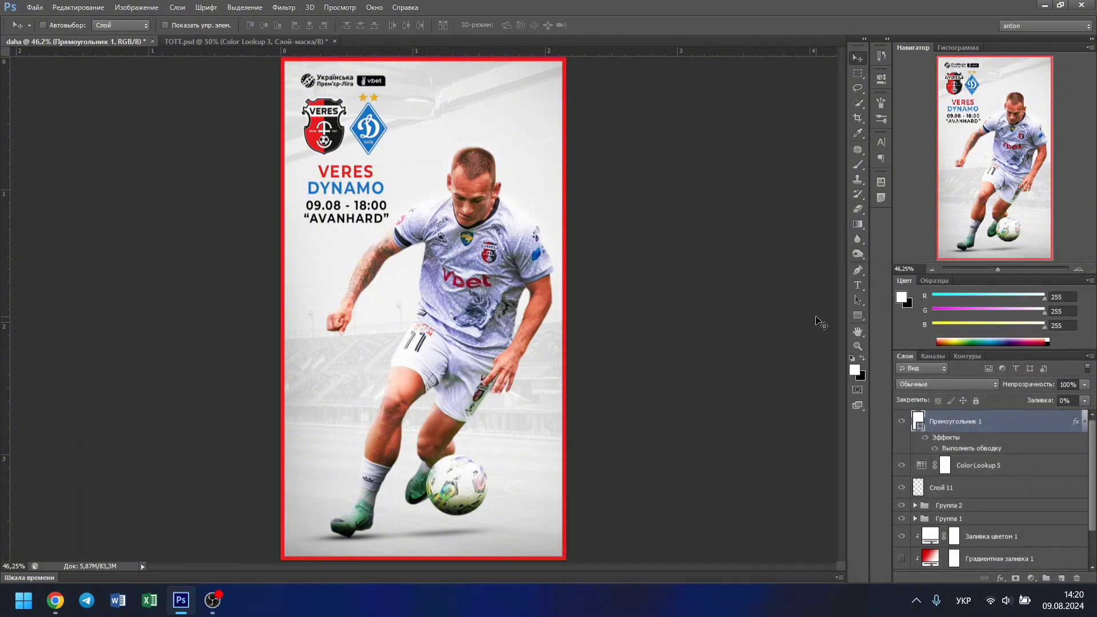
- Delete the Градиентная заливка 1 gradient fill layer
{"action": "left_click", "coordinate": [1065, 559]}
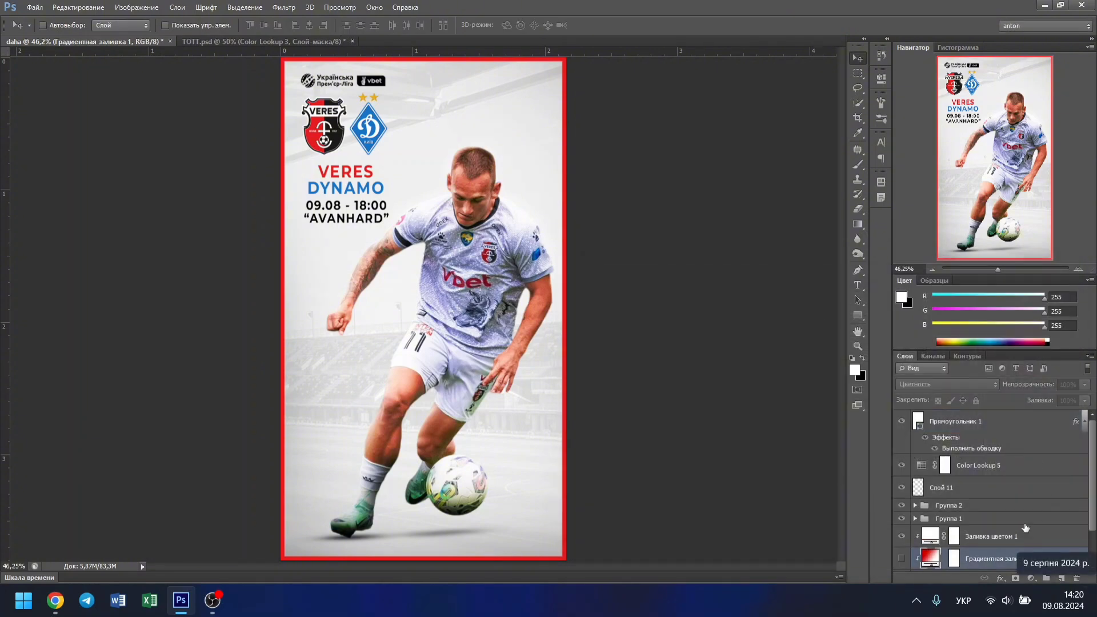
{"action": "left_click", "coordinate": [1076, 578]}
{"action": "left_click", "coordinate": [526, 225]}
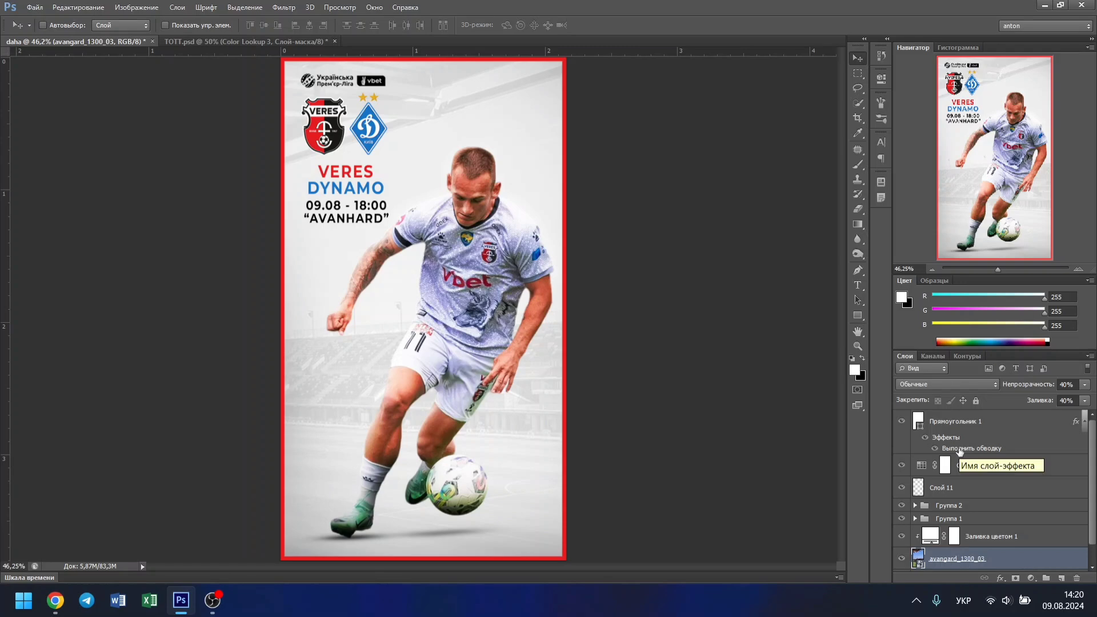
- Set the frame stroke colour to the red sampled from the Veres crest
{"action": "double_click", "coordinate": [959, 451]}
{"action": "left_click", "coordinate": [825, 388]}
{"action": "left_click", "coordinate": [732, 404]}
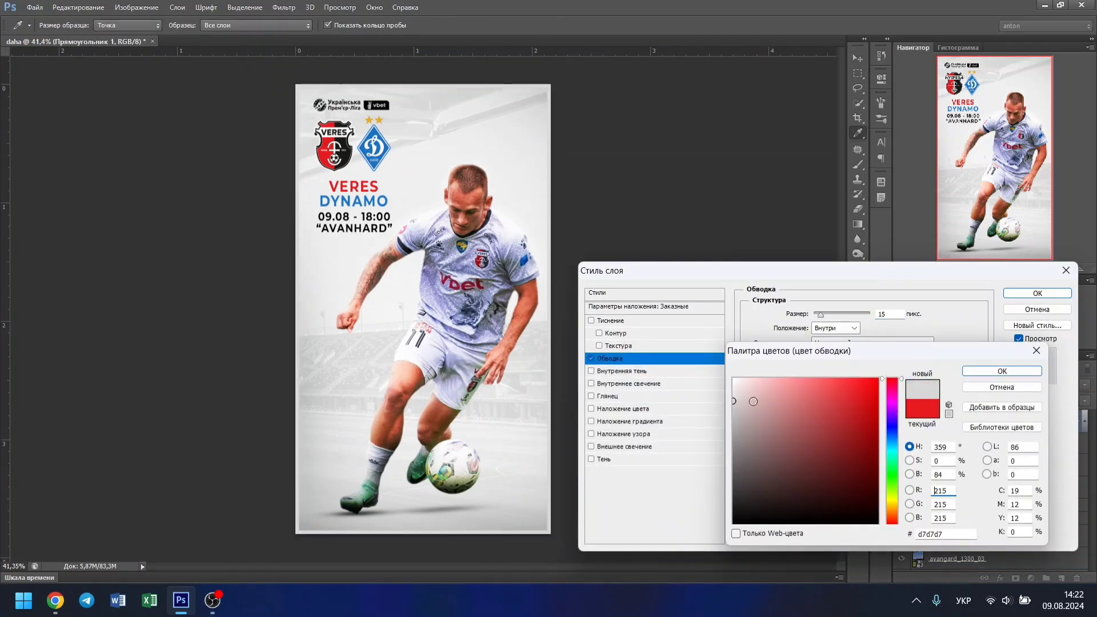
{"action": "mouse_move", "coordinate": [732, 404]}
{"action": "left_mouse_down"}
{"action": "mouse_move", "coordinate": [732, 462]}
{"action": "mouse_move", "coordinate": [880, 377]}
{"action": "left_mouse_up"}
{"action": "left_click", "coordinate": [891, 499]}
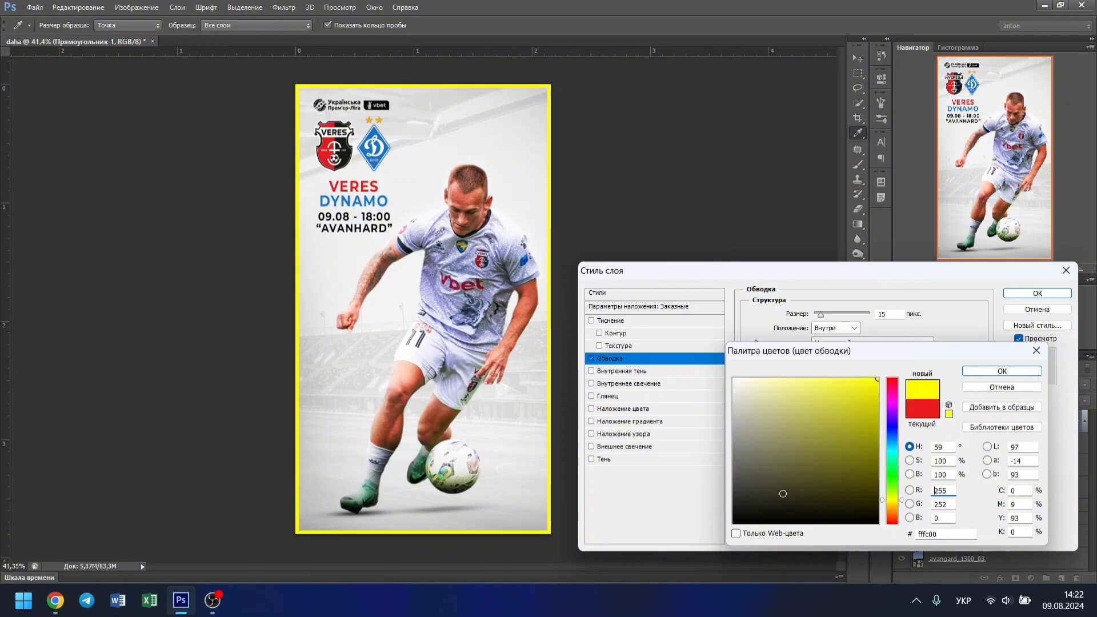
{"action": "left_click", "coordinate": [891, 424]}
{"action": "left_click", "coordinate": [324, 162]}
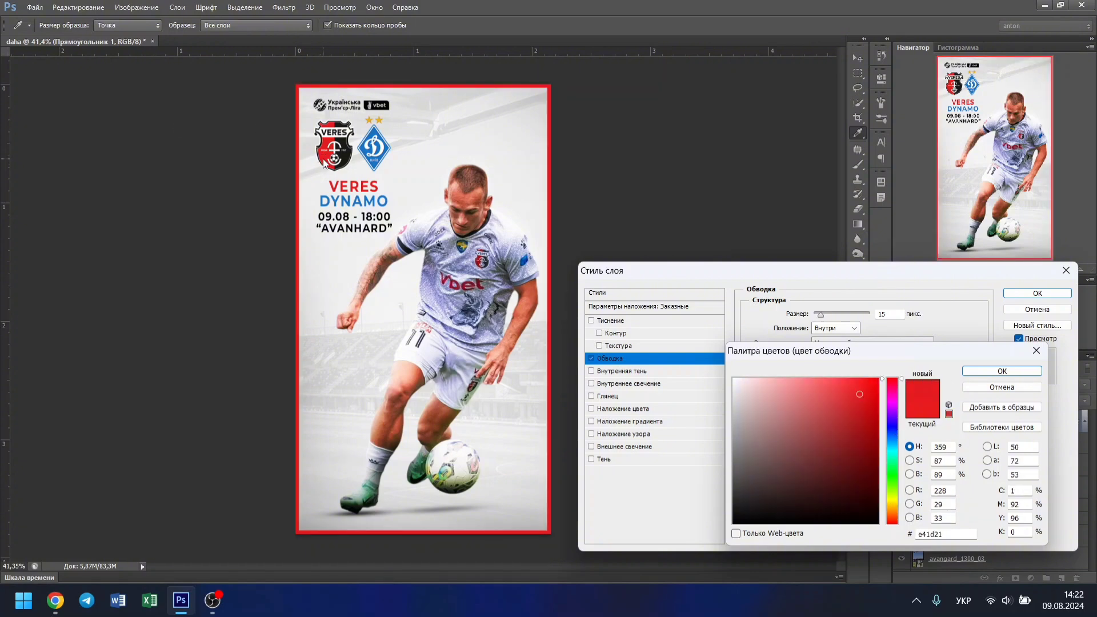
{"action": "left_click", "coordinate": [1002, 371]}
- Turn the stroke into a gradient with the right stop sampled from the Dynamo crest blue
{"action": "left_click", "coordinate": [822, 374]}
{"action": "left_click", "coordinate": [817, 400]}
{"action": "left_click", "coordinate": [800, 366]}
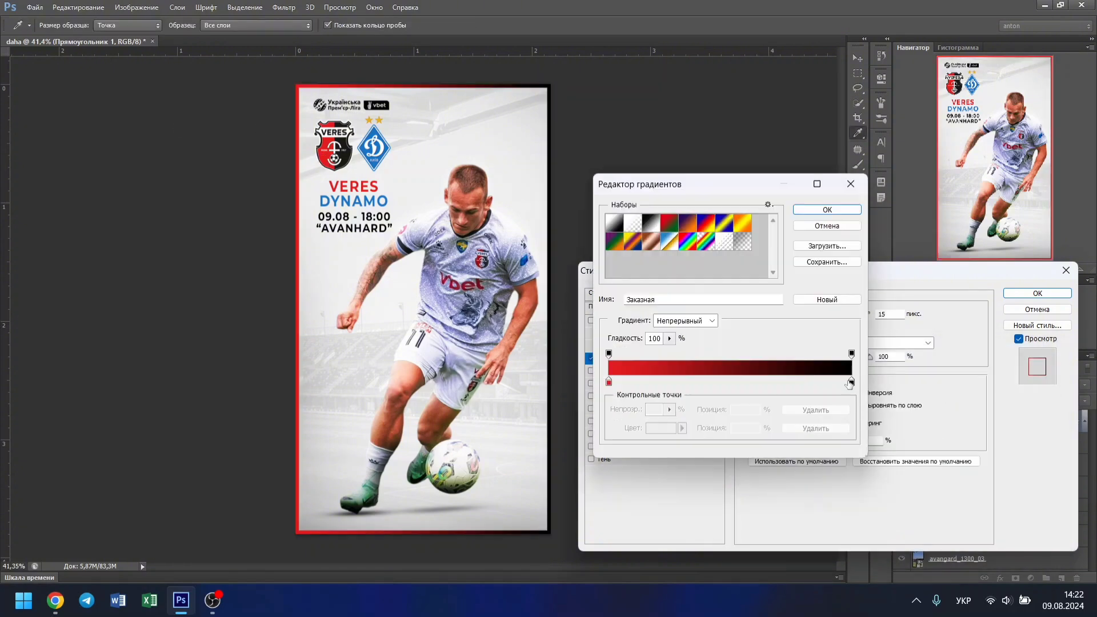
{"action": "double_click", "coordinate": [857, 381]}
{"action": "left_click", "coordinate": [374, 147]}
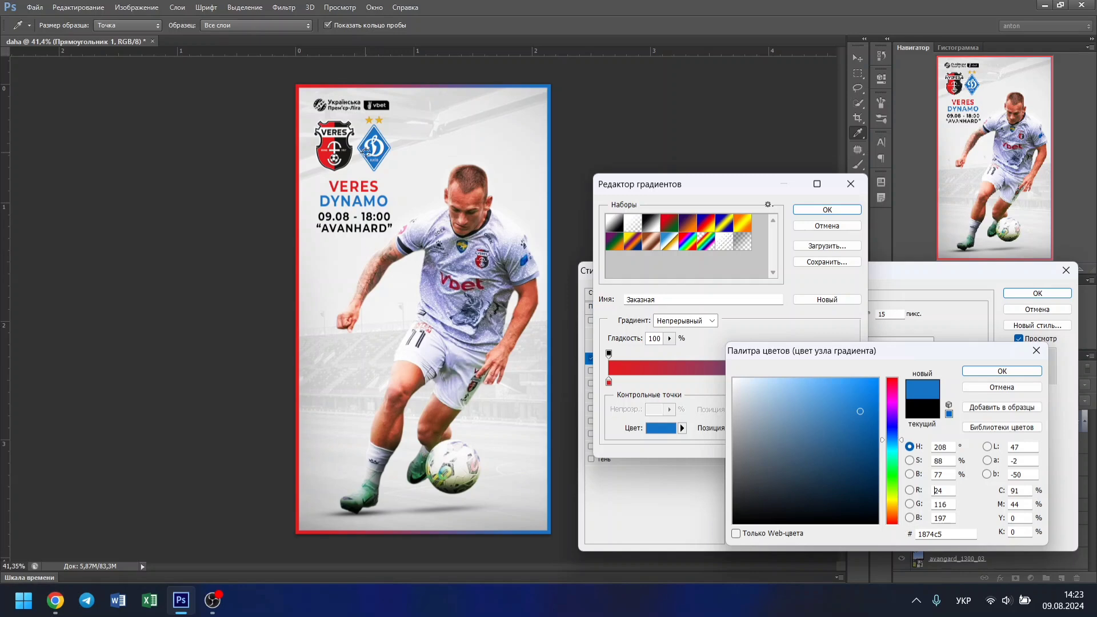
{"action": "key", "text": "Return"}
{"action": "key", "text": "Return"}
{"action": "key", "text": "Return"}
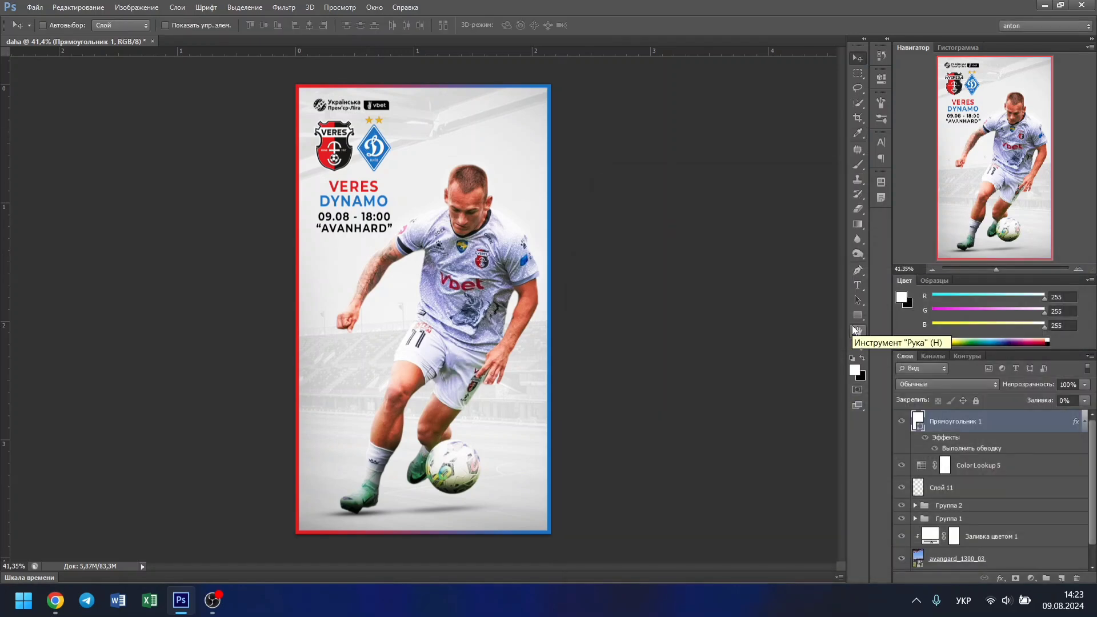
{"action": "left_click", "coordinate": [854, 330]}
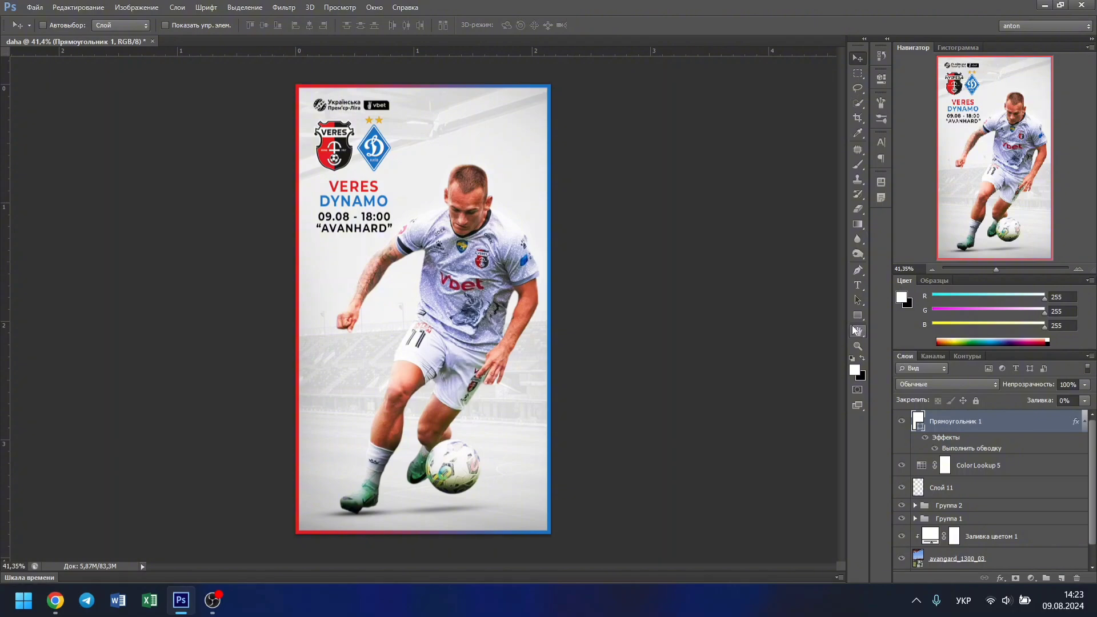
- Type the word MATCHDAY onto the poster
{"action": "key", "text": "t"}
{"action": "left_click", "coordinate": [506, 159]}
{"action": "key", "text": "alt+shift"}
{"action": "type", "text": "MATCHDAY"}
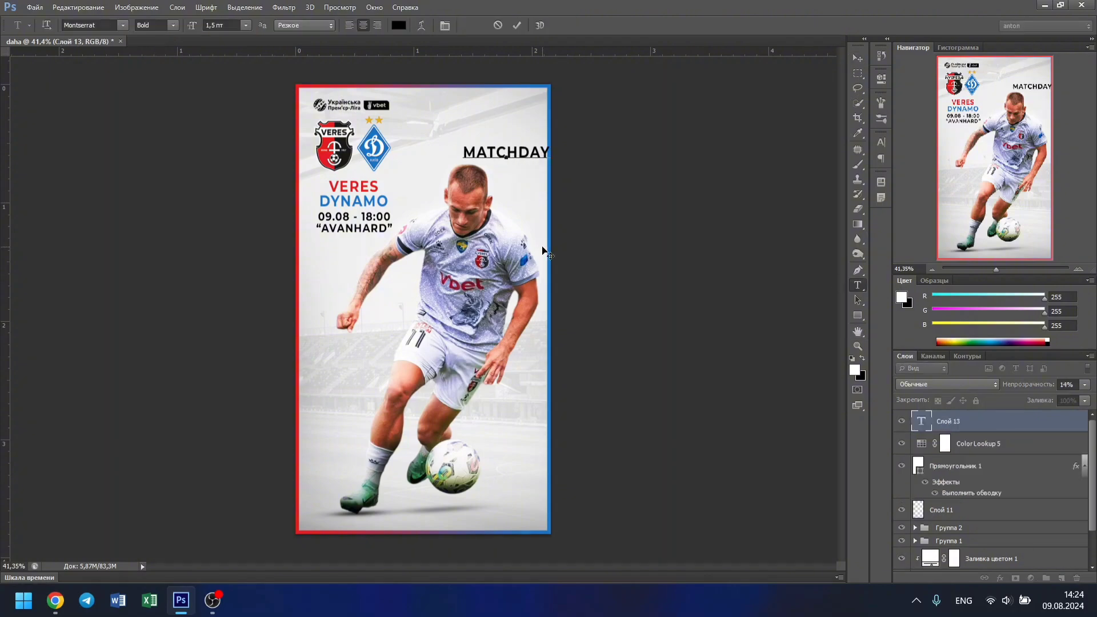
- Set MATCHDAY to Tusker Grotesk 5500 at size 5,5
{"action": "left_click_drag", "start_coordinate": [463, 151], "coordinate": [594, 155]}
{"action": "left_click", "coordinate": [122, 25]}
{"action": "scroll", "coordinate": [166, 239], "scroll_direction": "down", "scroll_amount": 5}
{"action": "scroll", "coordinate": [160, 194], "scroll_direction": "down", "scroll_amount": 5}
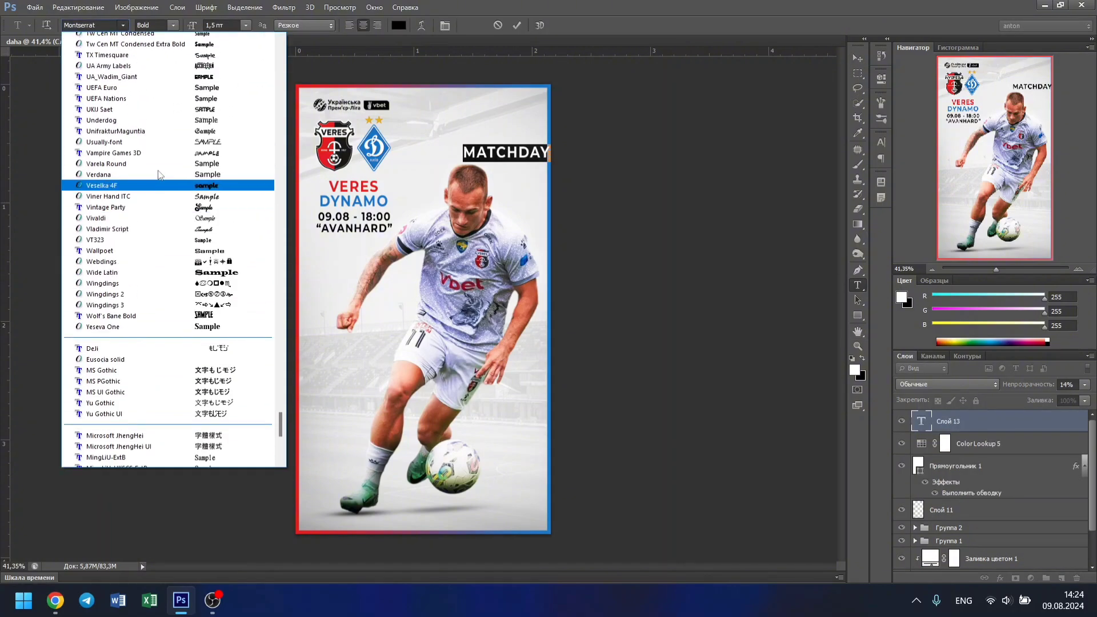
{"action": "scroll", "coordinate": [160, 114], "scroll_direction": "down", "scroll_amount": 5}
{"action": "scroll", "coordinate": [160, 91], "scroll_direction": "up", "scroll_amount": 1}
{"action": "left_click", "coordinate": [114, 179]}
{"action": "left_click", "coordinate": [173, 26]}
{"action": "left_click", "coordinate": [172, 189]}
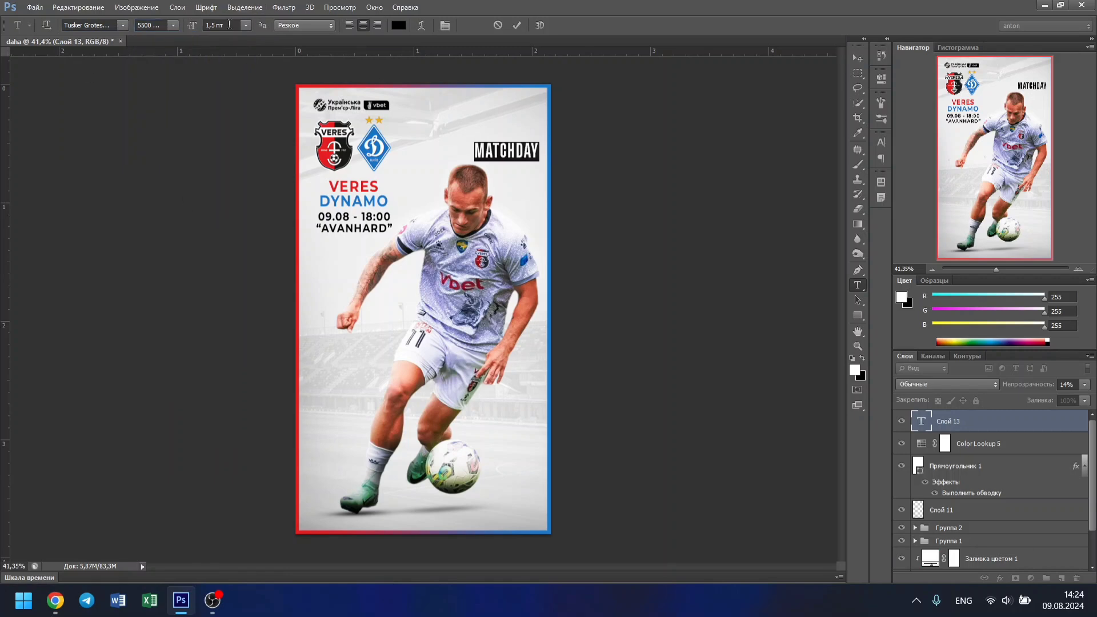
{"action": "type", "text": "5,5"}
{"action": "key", "text": "Return"}
{"action": "key", "text": "ctrl+Return"}
- Rotate MATCHDAY -90° and move it toward the poster's right edge
{"action": "key", "text": "ctrl+t"}
{"action": "left_click_drag", "start_coordinate": [677, 172], "coordinate": [571, 320]}
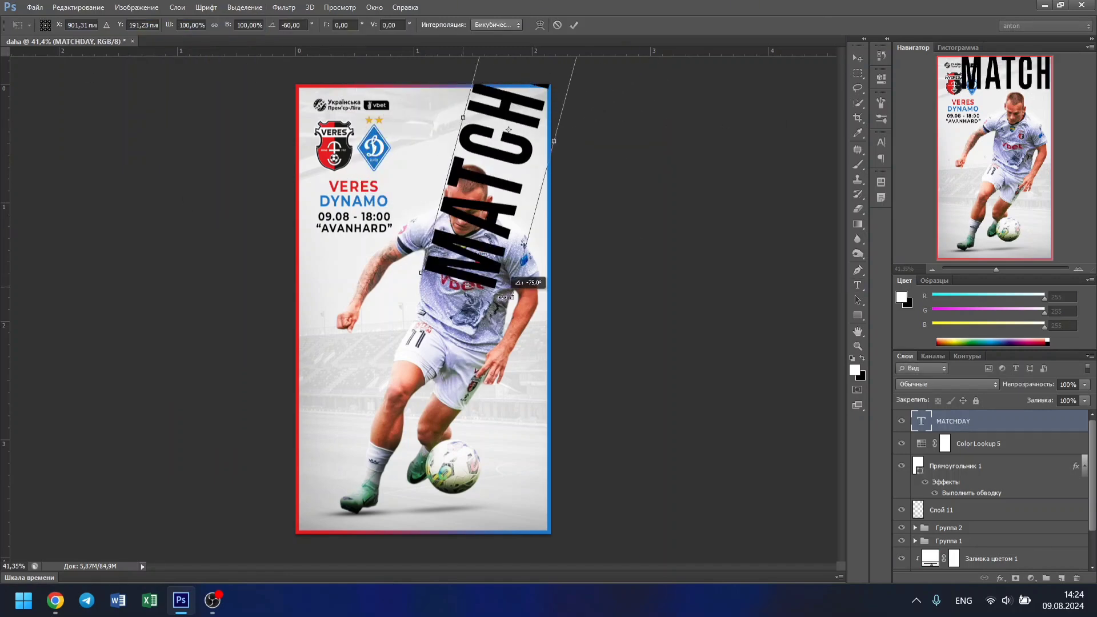
{"action": "mouse_move", "coordinate": [502, 320]}
{"action": "left_mouse_down"}
{"action": "mouse_move", "coordinate": [527, 345]}
{"action": "mouse_move", "coordinate": [526, 412]}
{"action": "left_mouse_up"}
{"action": "key", "text": "Return"}
- Enlarge MATCHDAY and place its layer behind the player cut-out in Группа 2
{"action": "double_click", "coordinate": [921, 421]}
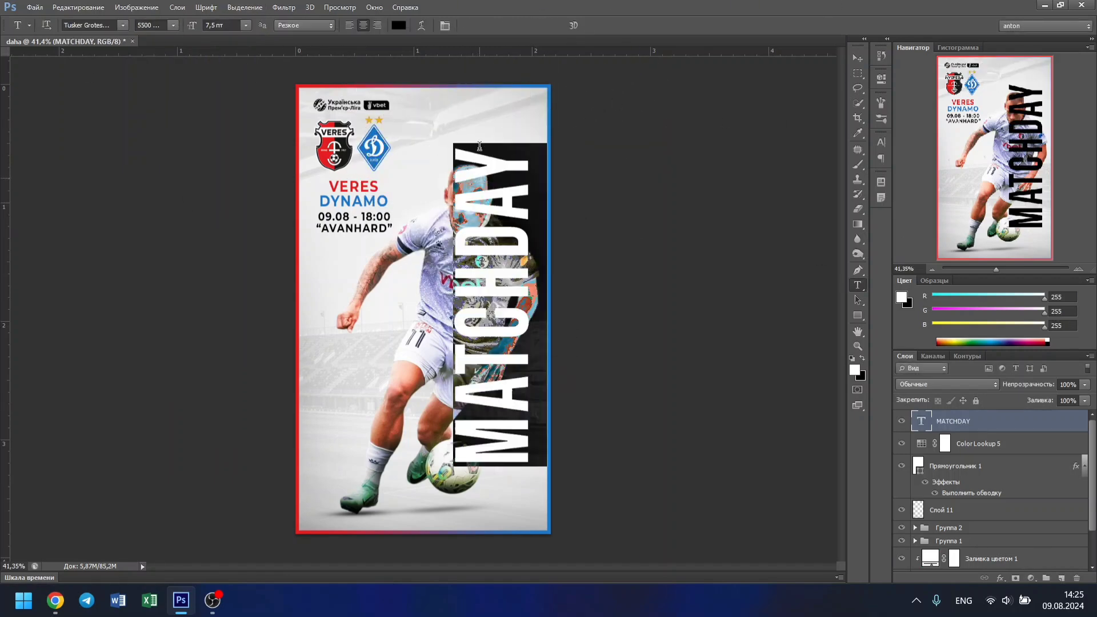
{"action": "left_click", "coordinate": [226, 25]}
{"action": "key", "text": "Return"}
{"action": "left_click", "coordinate": [517, 25]}
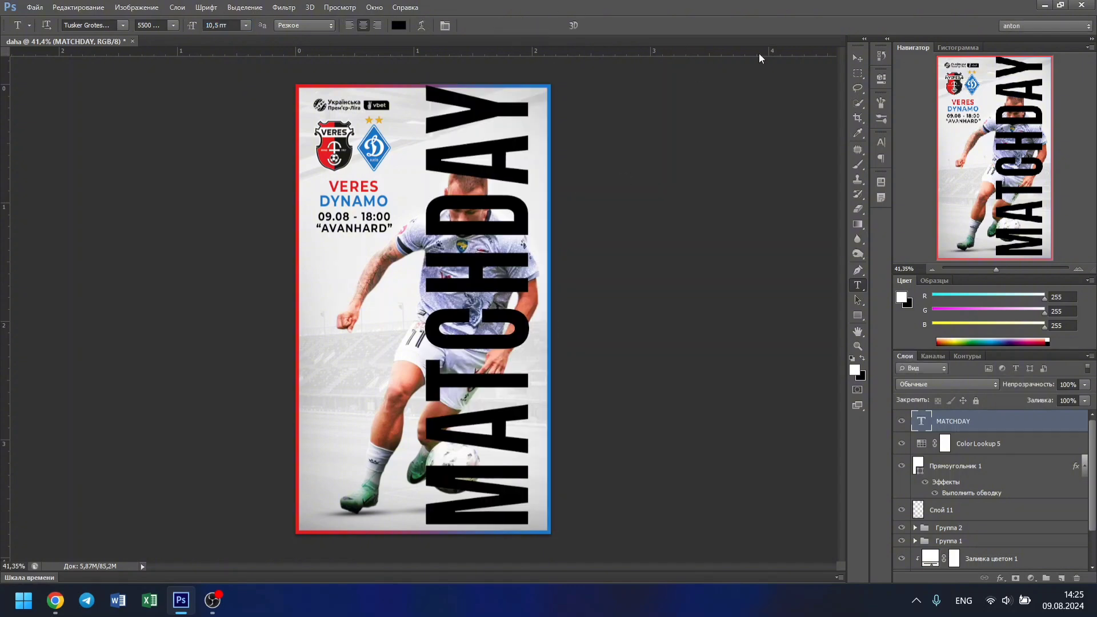
{"action": "left_click", "coordinate": [858, 59]}
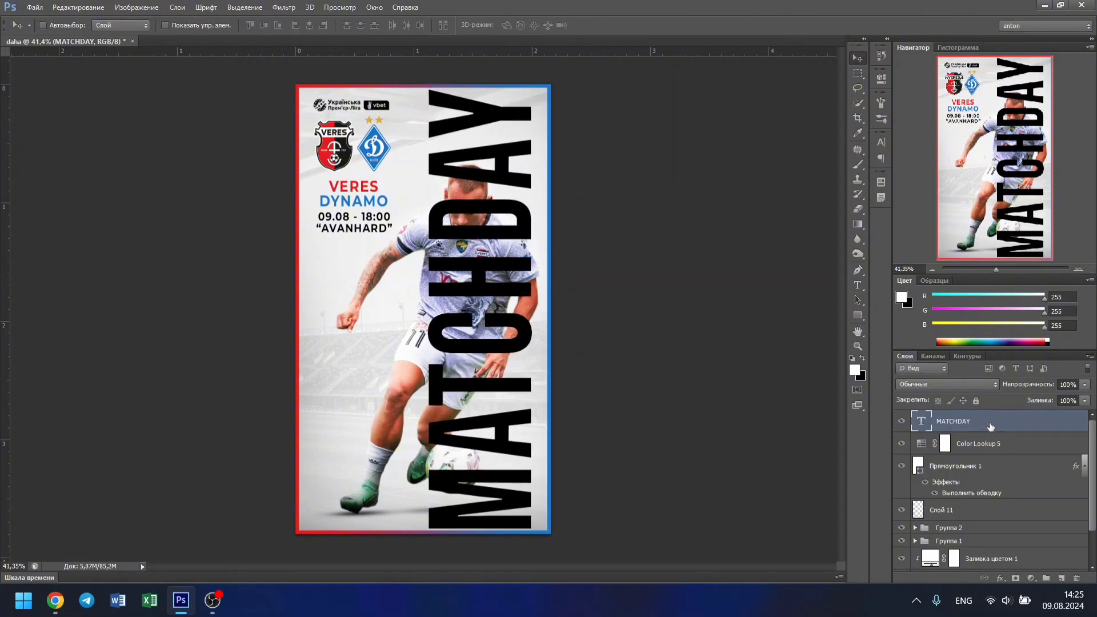
{"action": "mouse_move", "coordinate": [990, 427]}
{"action": "left_mouse_down"}
{"action": "mouse_move", "coordinate": [952, 520]}
{"action": "mouse_move", "coordinate": [959, 534]}
{"action": "left_mouse_up"}
{"action": "left_click", "coordinate": [915, 527]}
{"action": "left_click_drag", "start_coordinate": [1022, 384], "coordinate": [996, 386]}
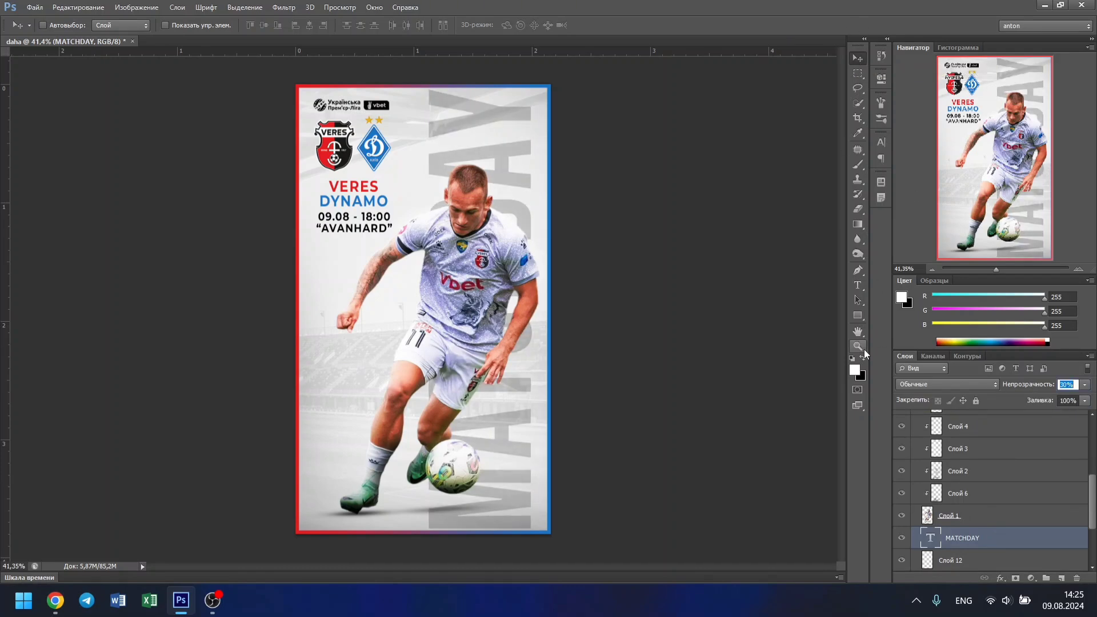
- Restore MATCHDAY to 100% opacity and colour it with red sampled from the VERES crest
{"action": "type", "text": "100"}
{"action": "key", "text": "Return"}
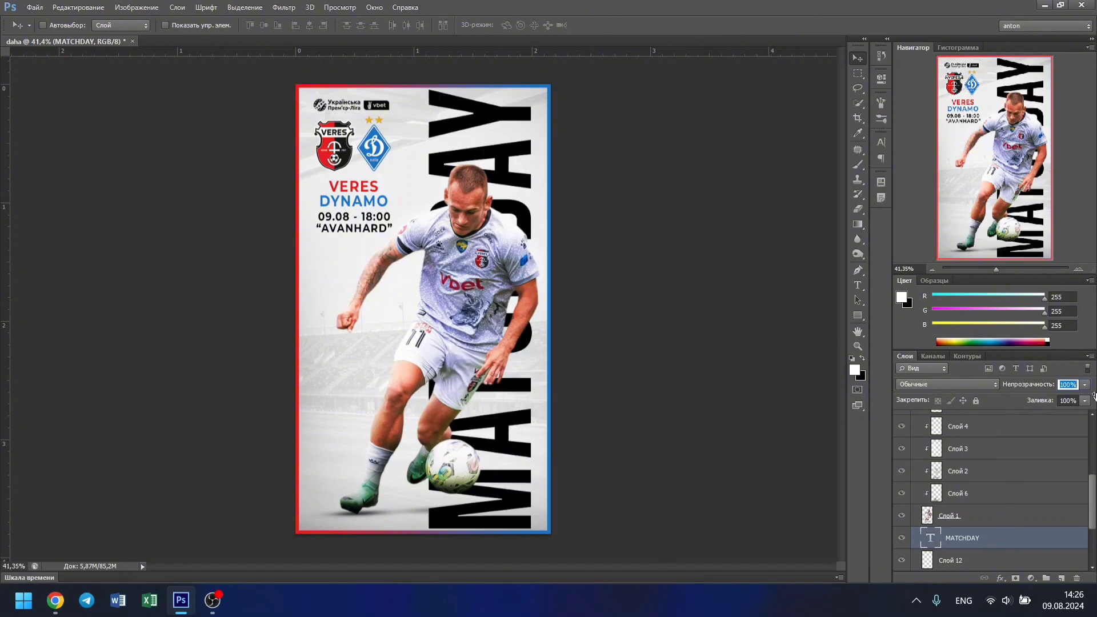
{"action": "key", "text": "t"}
{"action": "left_click", "coordinate": [469, 344]}
{"action": "key", "text": "ctrl+a"}
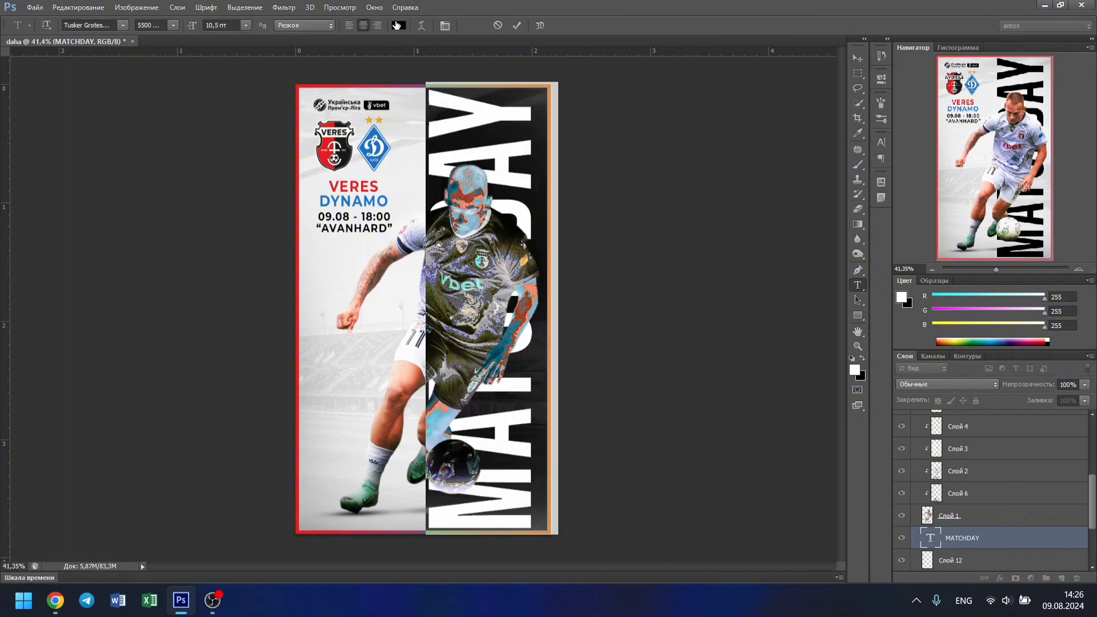
{"action": "left_click", "coordinate": [398, 25]}
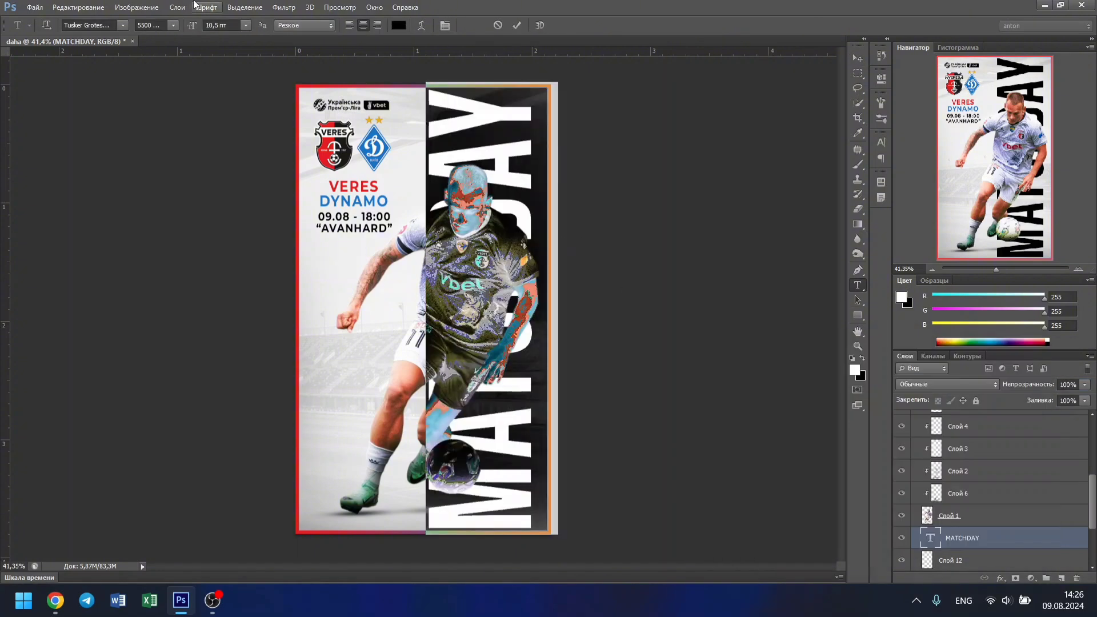
{"action": "type", "text": "255"}
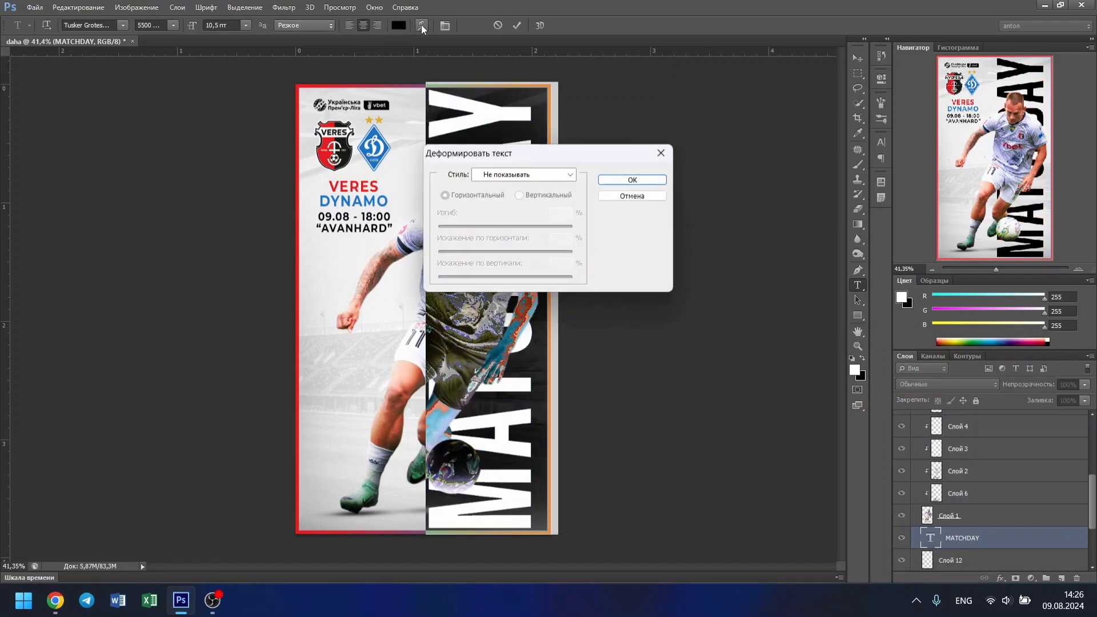
{"action": "left_click", "coordinate": [323, 157]}
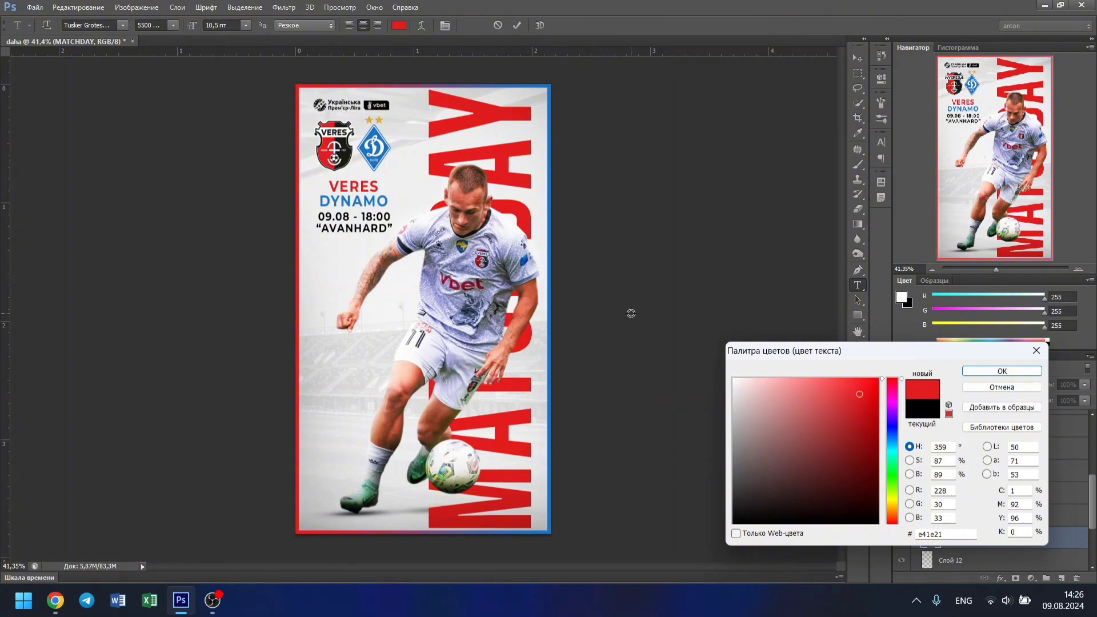
{"action": "left_click", "coordinate": [1023, 371]}
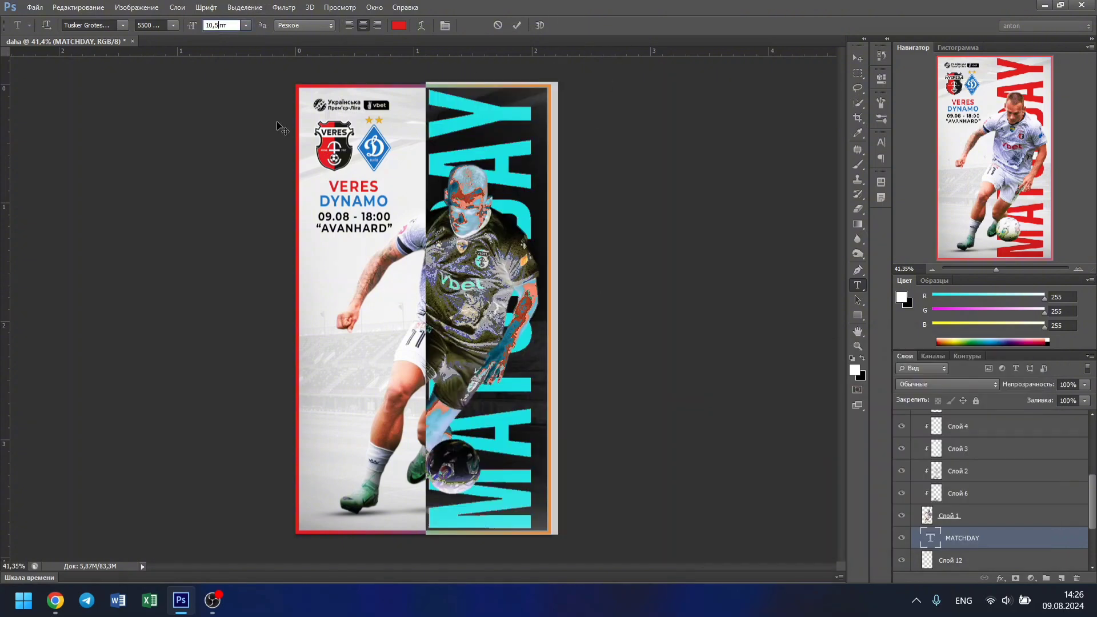
{"action": "left_click", "coordinate": [859, 57]}
- Move the vertical MATCHDAY text right so it spans the poster's height beside the player
{"action": "key", "text": "ctrl+t"}
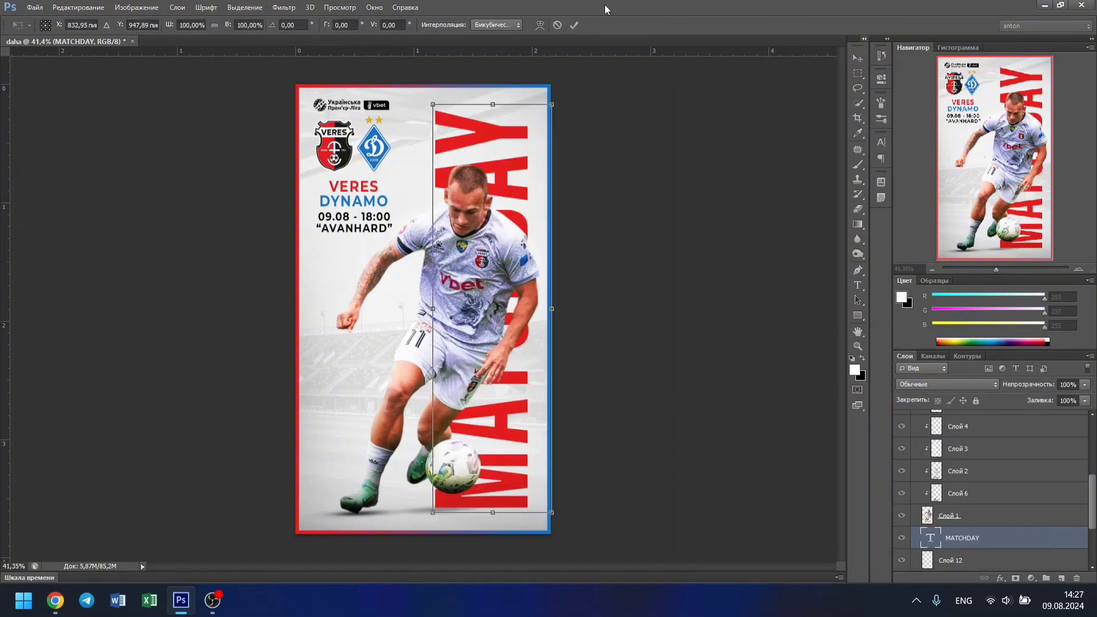
{"action": "left_click_drag", "start_coordinate": [483, 394], "coordinate": [483, 409]}
{"action": "left_click", "coordinate": [557, 25]}
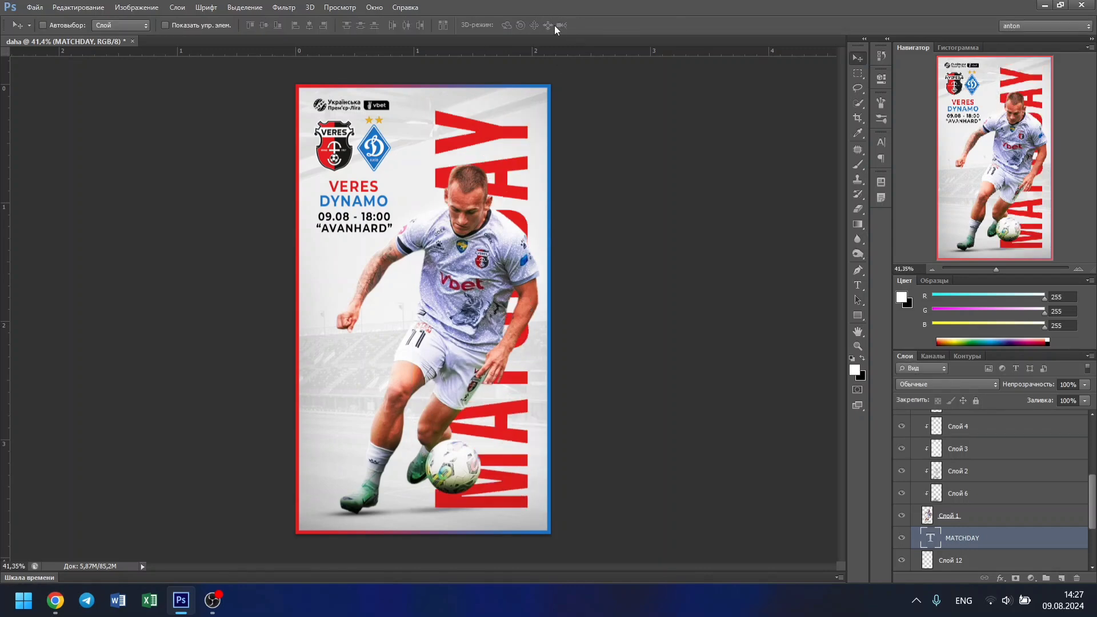
{"action": "left_click_drag", "start_coordinate": [535, 271], "coordinate": [597, 292]}
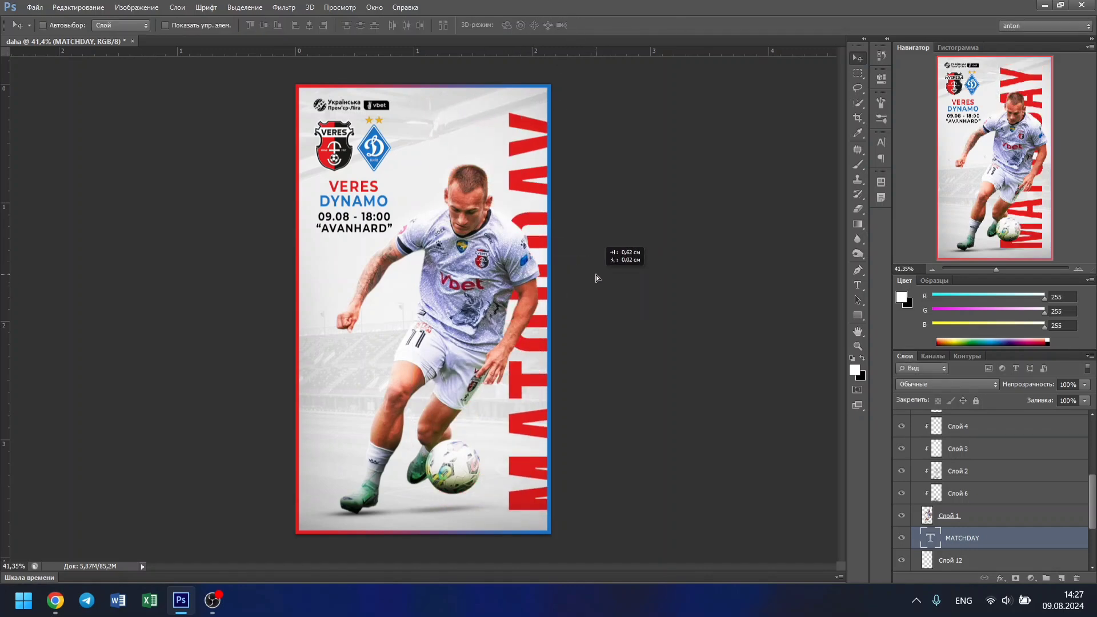
{"action": "left_click_drag", "start_coordinate": [597, 292], "coordinate": [601, 277]}
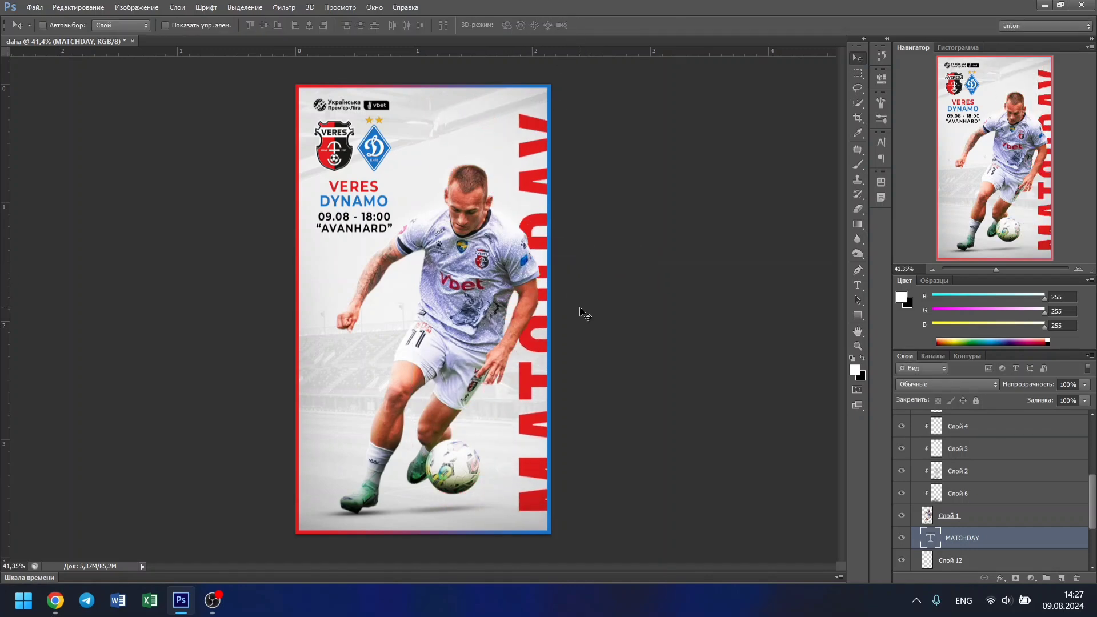
{"action": "left_click_drag", "start_coordinate": [599, 316], "coordinate": [505, 310]}
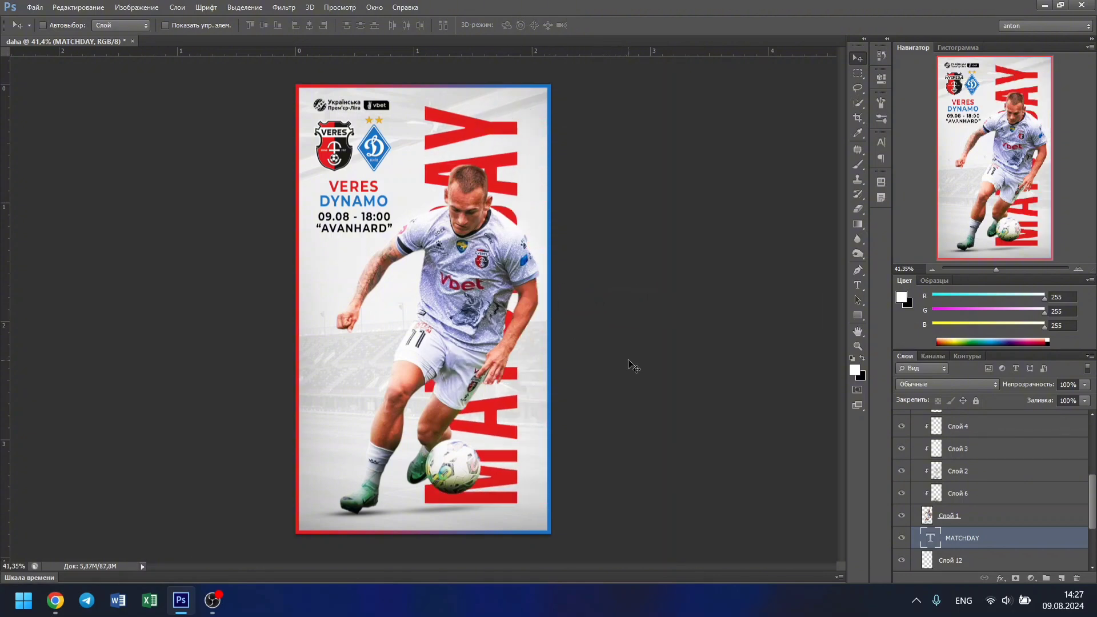
{"action": "key", "text": "t"}
{"action": "key", "text": "Return"}
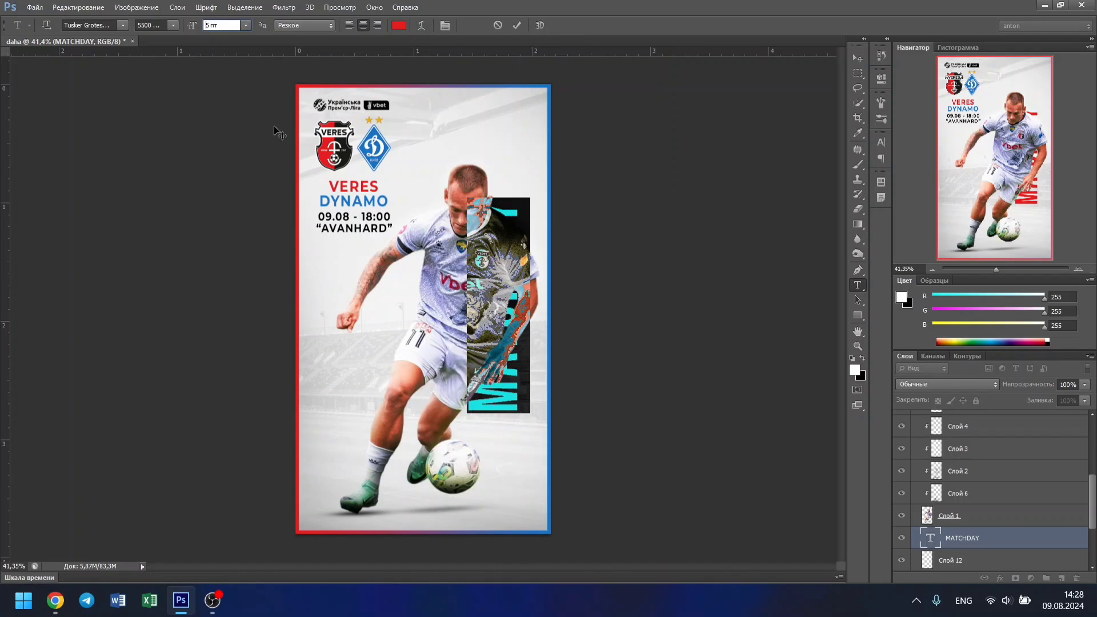
{"action": "left_click", "coordinate": [857, 58]}
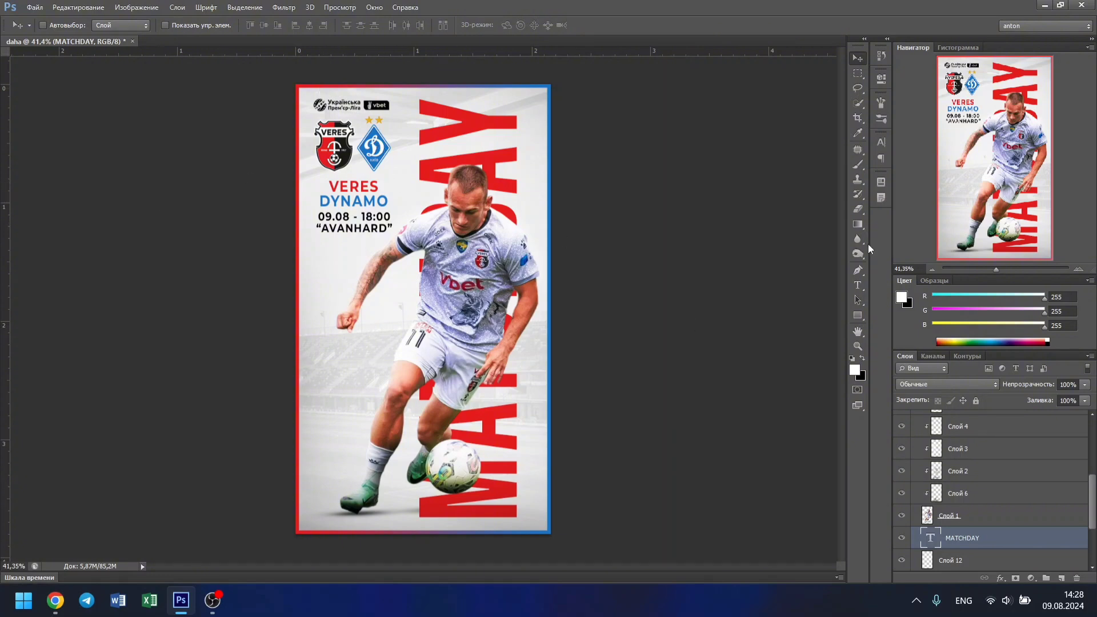
- Set the date and venue text's leading to 2,5 pt
{"action": "key", "text": "t"}
{"action": "scroll", "coordinate": [376, 221], "scroll_direction": "up", "scroll_amount": 3}
{"action": "double_click", "coordinate": [343, 220]}
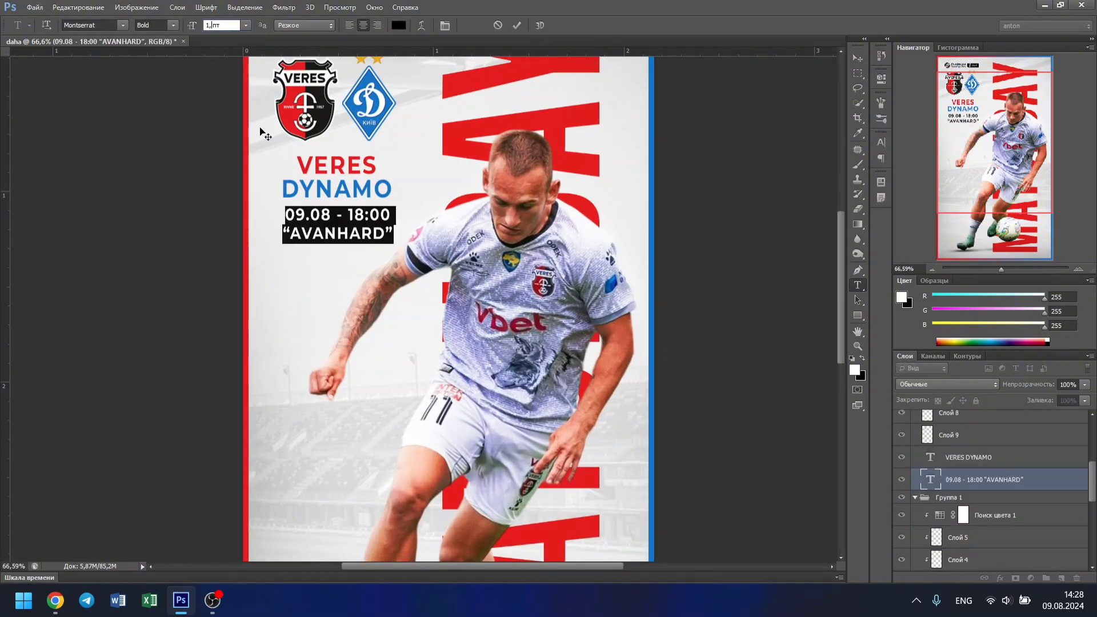
{"action": "left_click", "coordinate": [517, 26]}
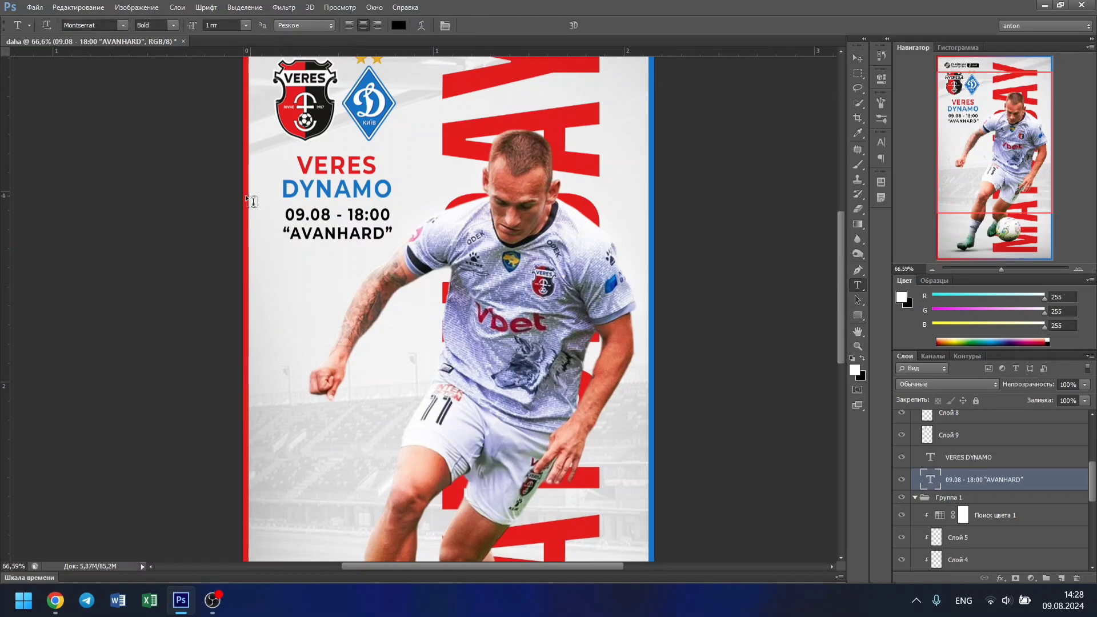
{"action": "left_click", "coordinate": [881, 143]}
{"action": "type", "text": "2,5"}
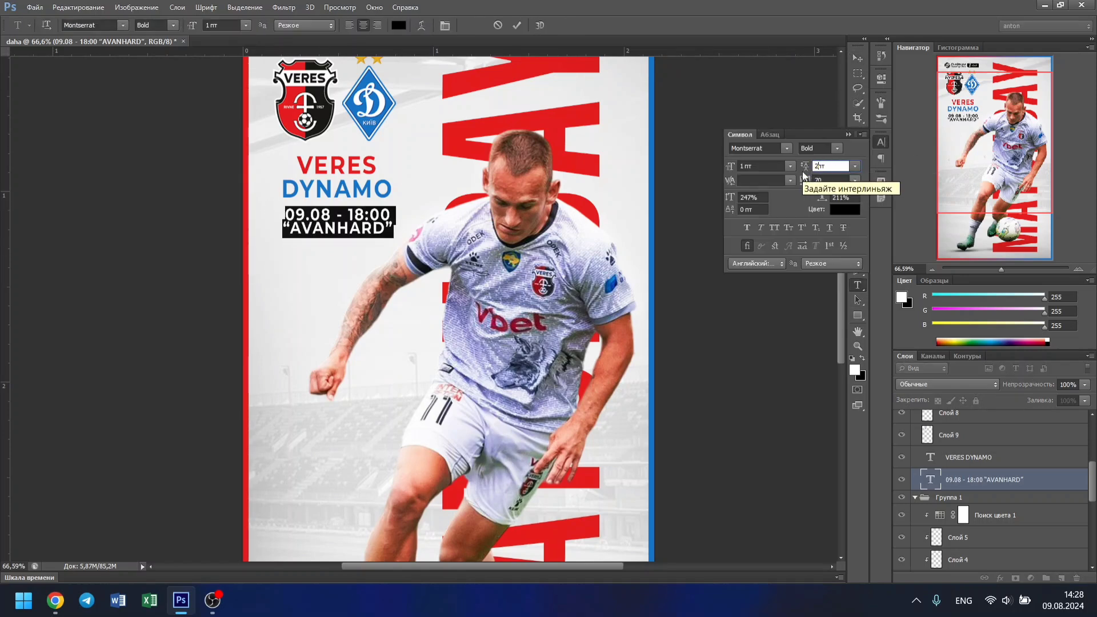
{"action": "key", "text": "Return"}
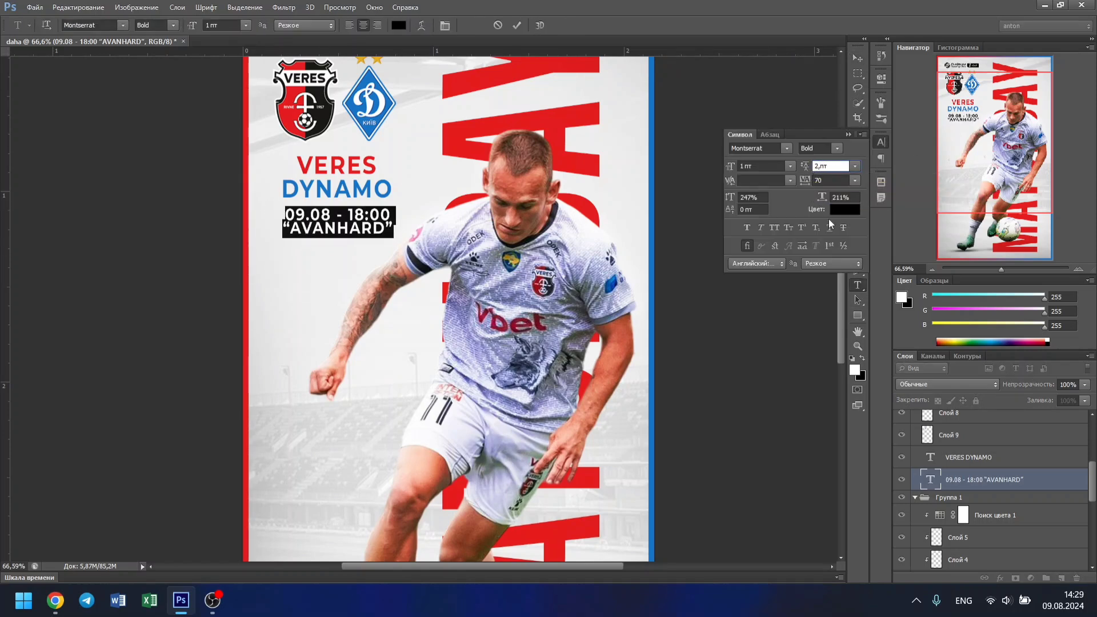
{"action": "left_click", "coordinate": [848, 134]}
- Remove the quote marks around AVANHARD and view the whole poster
{"action": "left_click", "coordinate": [517, 25]}
{"action": "key", "text": "BackSpace"}
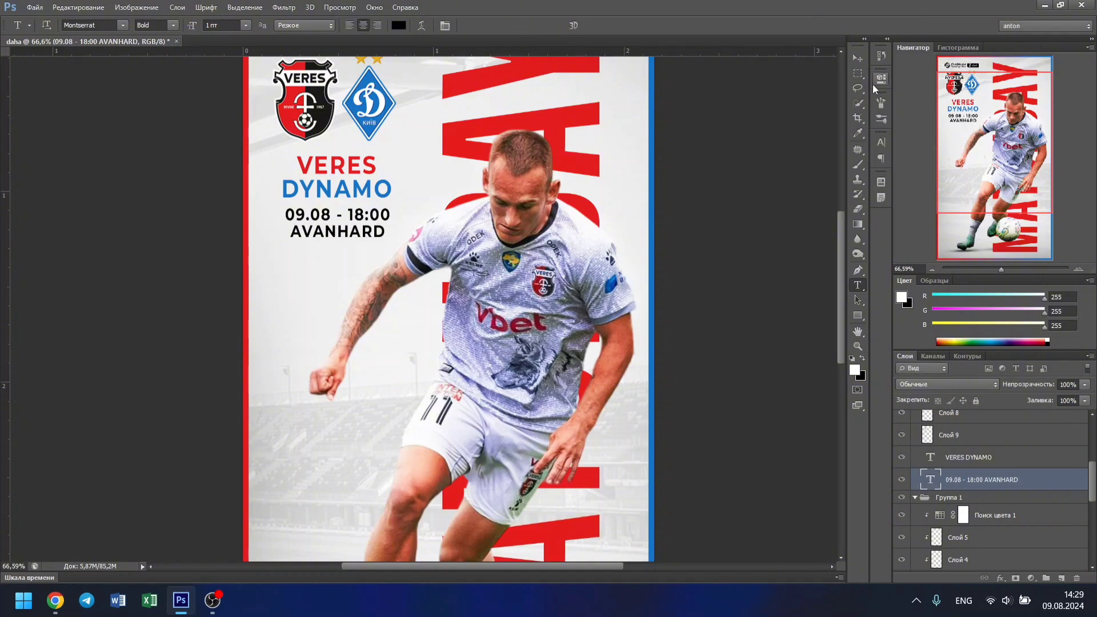
{"action": "left_click", "coordinate": [857, 58]}
{"action": "key", "text": "ctrl+0"}
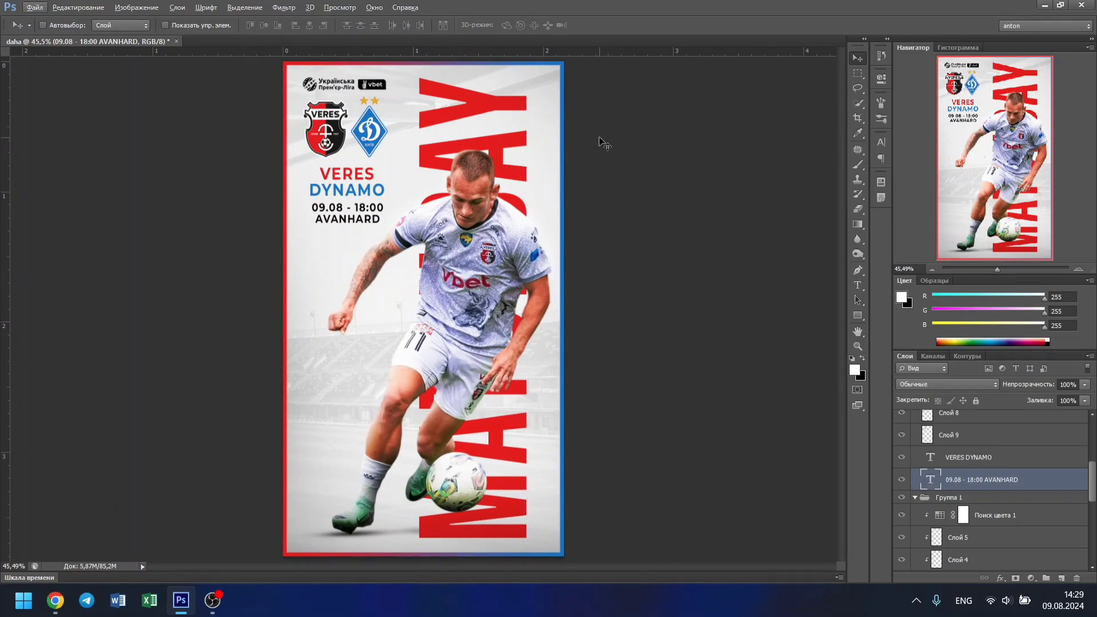
- Open the black AFA logo PNG from the Desktop afa folder
{"action": "left_click", "coordinate": [914, 507]}
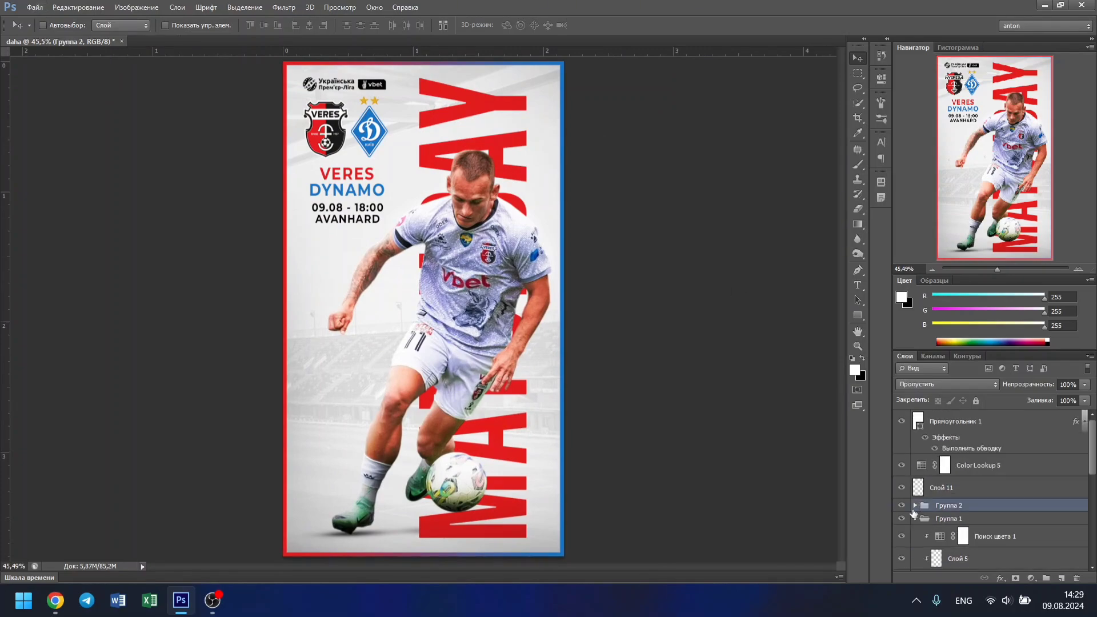
{"action": "left_click", "coordinate": [35, 7]}
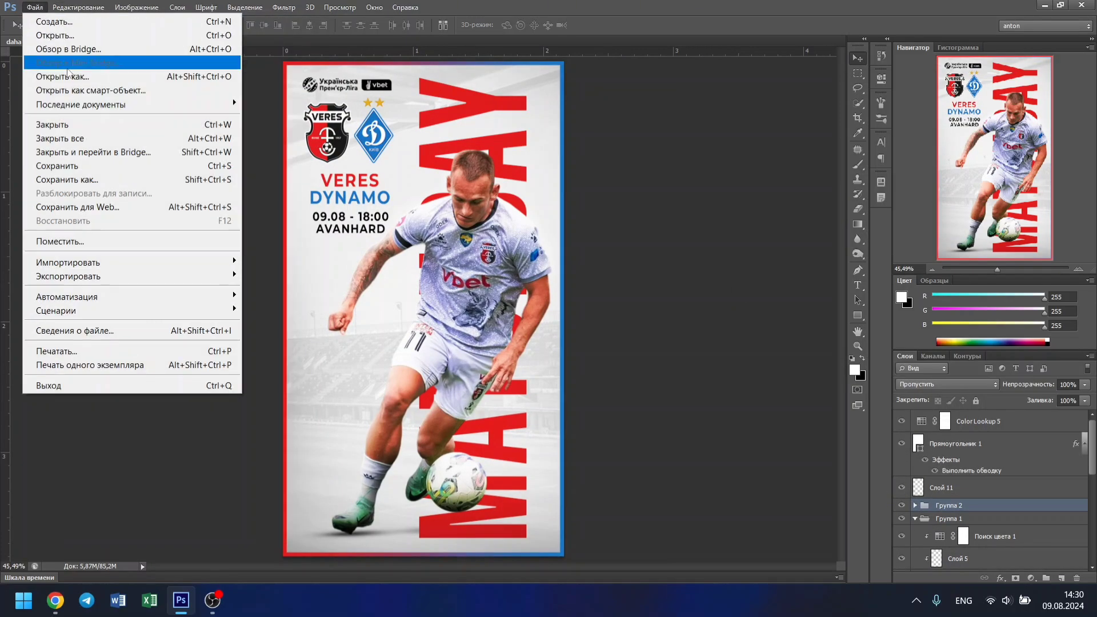
{"action": "left_click", "coordinate": [63, 67]}
{"action": "left_click", "coordinate": [743, 536]}
{"action": "left_click", "coordinate": [571, 492]}
{"action": "left_click", "coordinate": [362, 145]}
{"action": "double_click", "coordinate": [533, 122]}
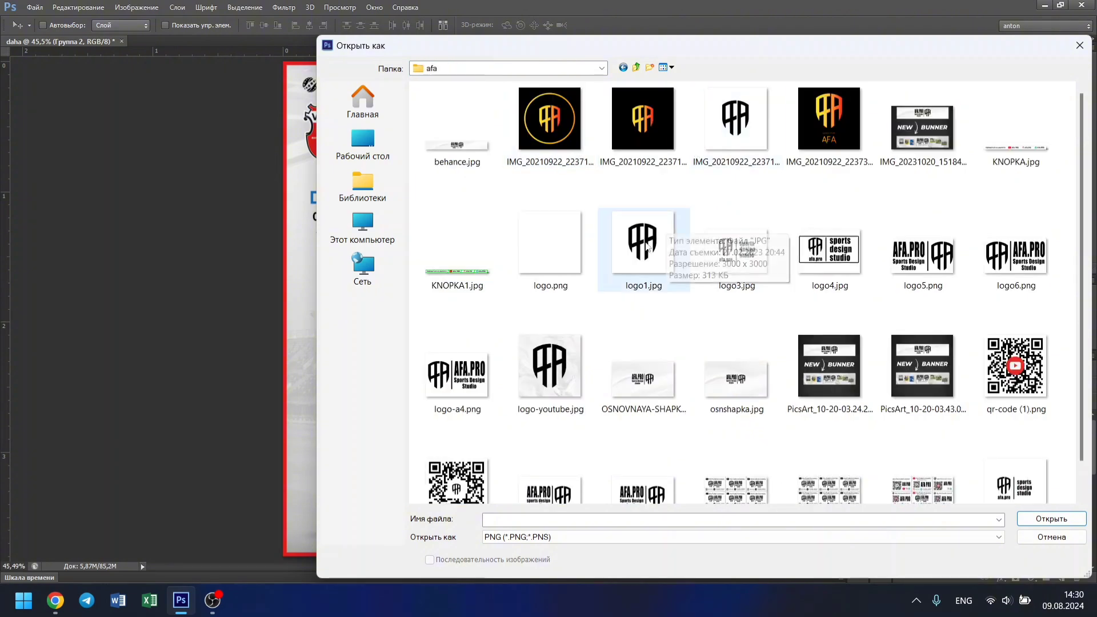
{"action": "double_click", "coordinate": [612, 117]}
{"action": "left_click", "coordinate": [566, 297]}
- Paste the AFA logo into the poster and shrink it into the bottom-left corner
{"action": "key", "text": "ctrl+a"}
{"action": "key", "text": "ctrl+c"}
{"action": "key", "text": "ctrl+Tab"}
{"action": "key", "text": "ctrl+v"}
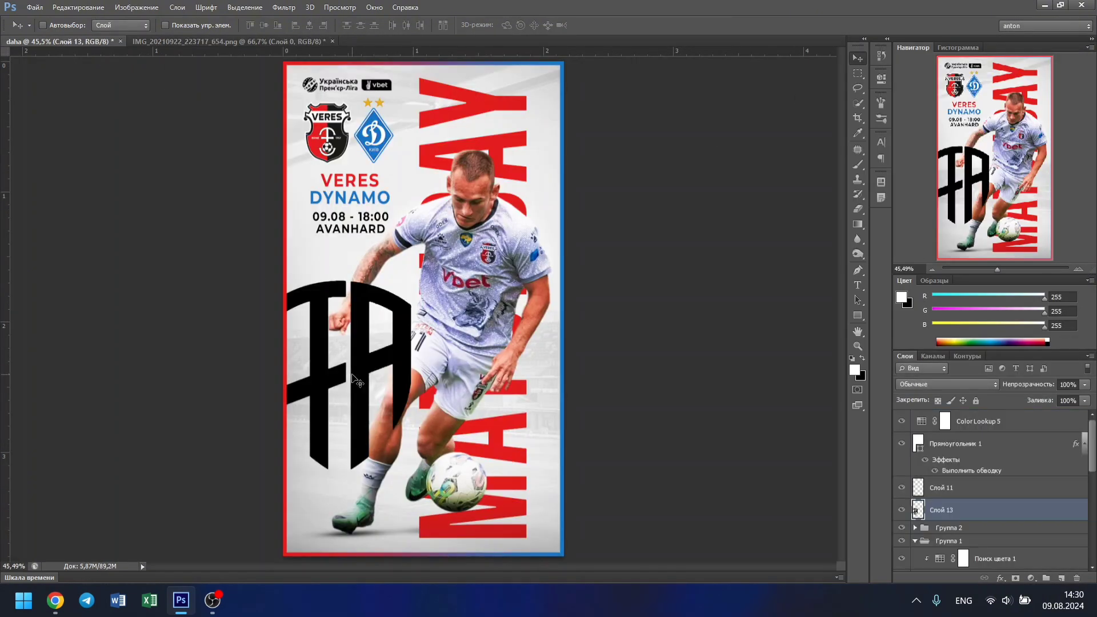
{"action": "key", "text": "ctrl+t"}
{"action": "left_click_drag", "start_coordinate": [411, 280], "coordinate": [320, 460]}
{"action": "key", "text": "Return"}
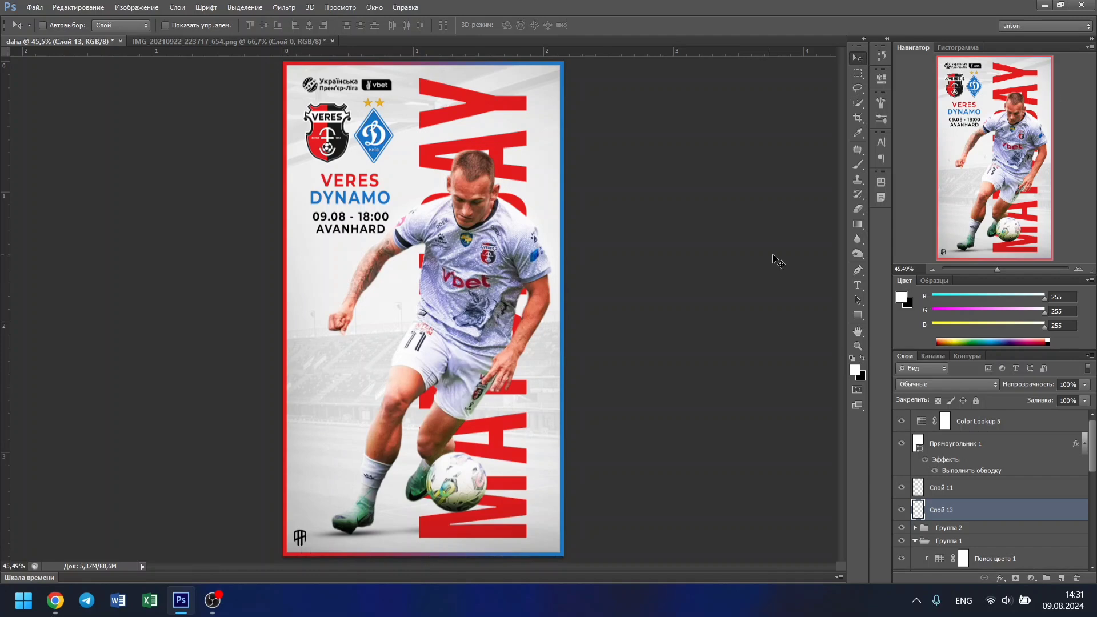
- Change the frame stroke gradient's blue stop to black for a red-to-black border
{"action": "double_click", "coordinate": [959, 470]}
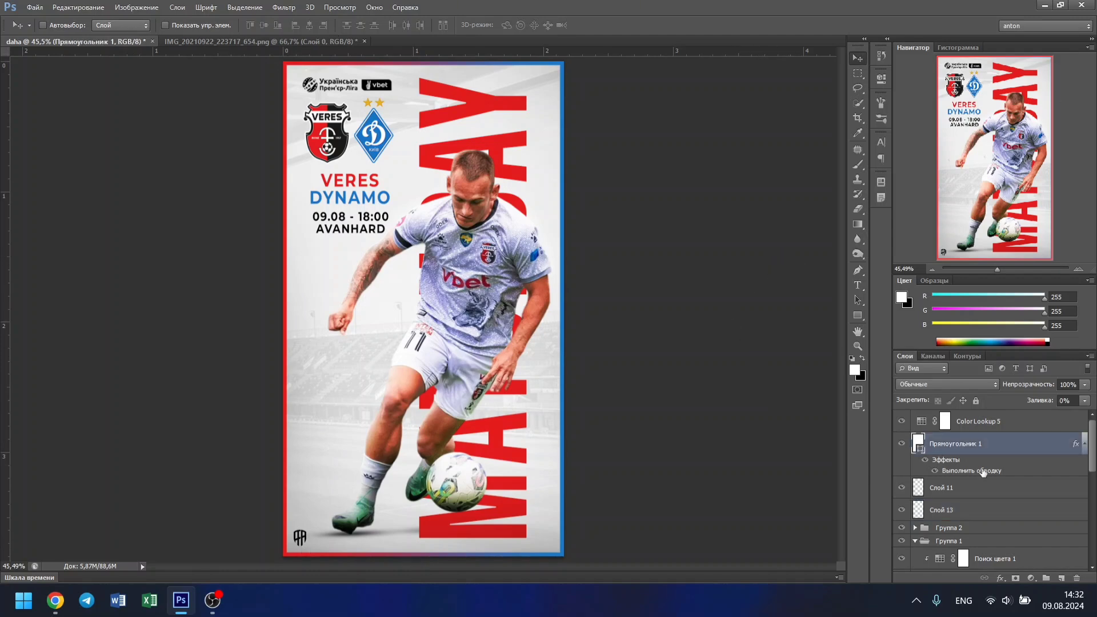
{"action": "left_click", "coordinate": [844, 392]}
{"action": "double_click", "coordinate": [608, 381]}
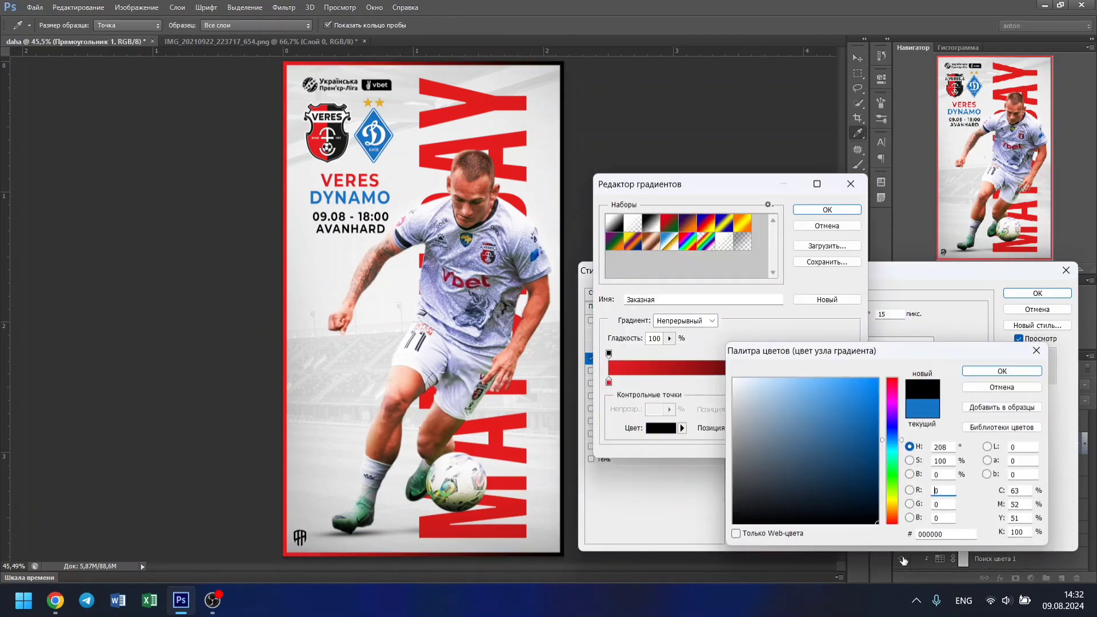
{"action": "left_click", "coordinate": [1014, 371]}
{"action": "key", "text": "Return"}
{"action": "left_click", "coordinate": [1005, 293]}
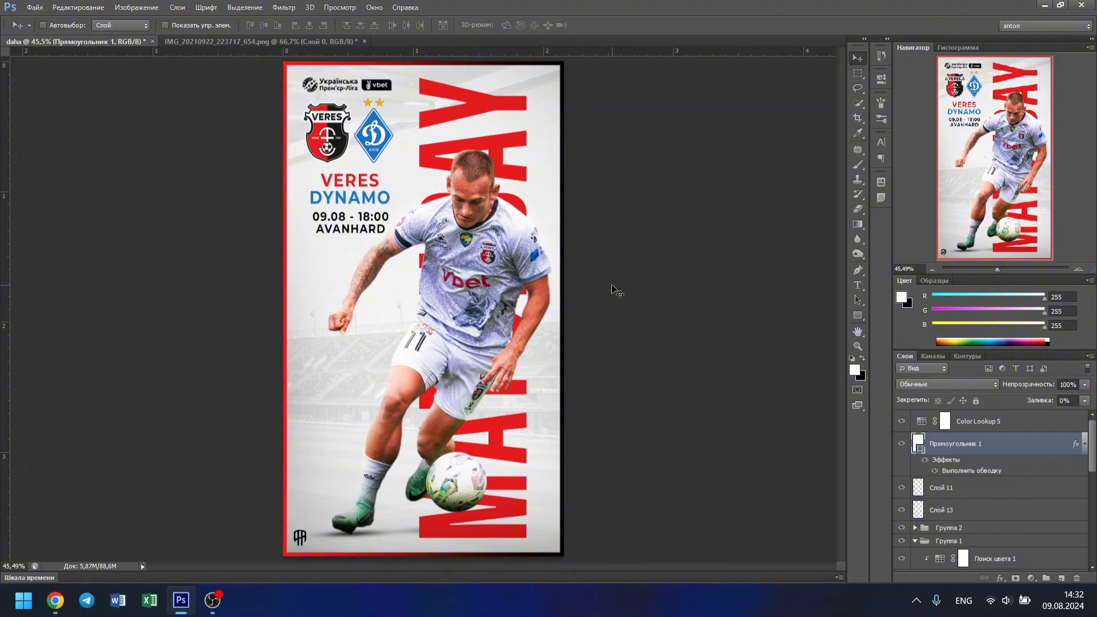